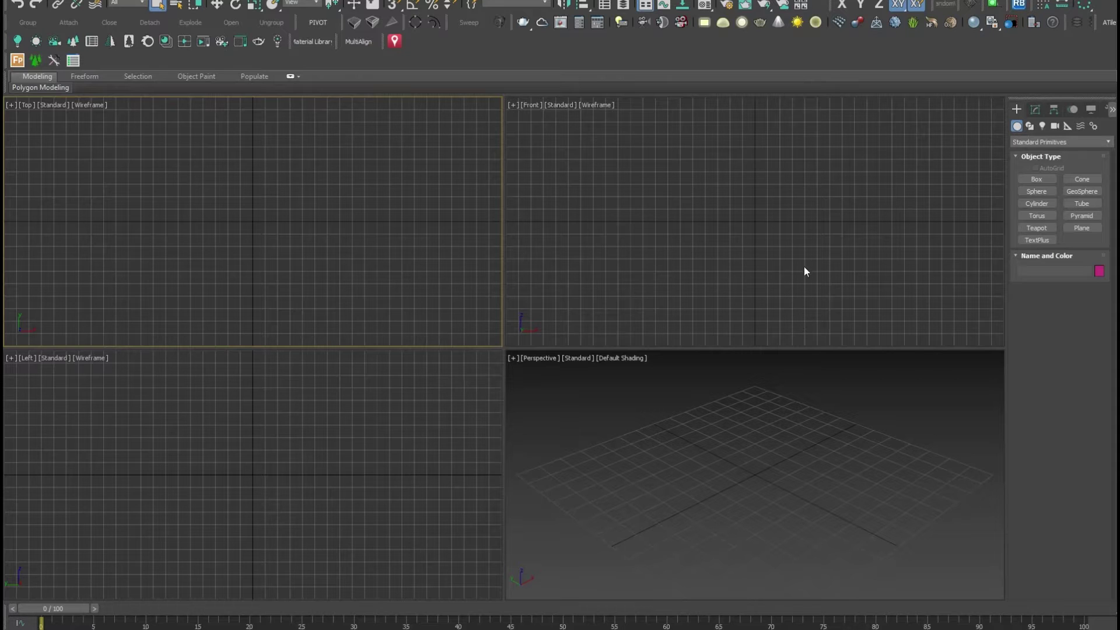
- Merge all objects from 01_max.max except helpers and space warps into the scene
click(16, 3)
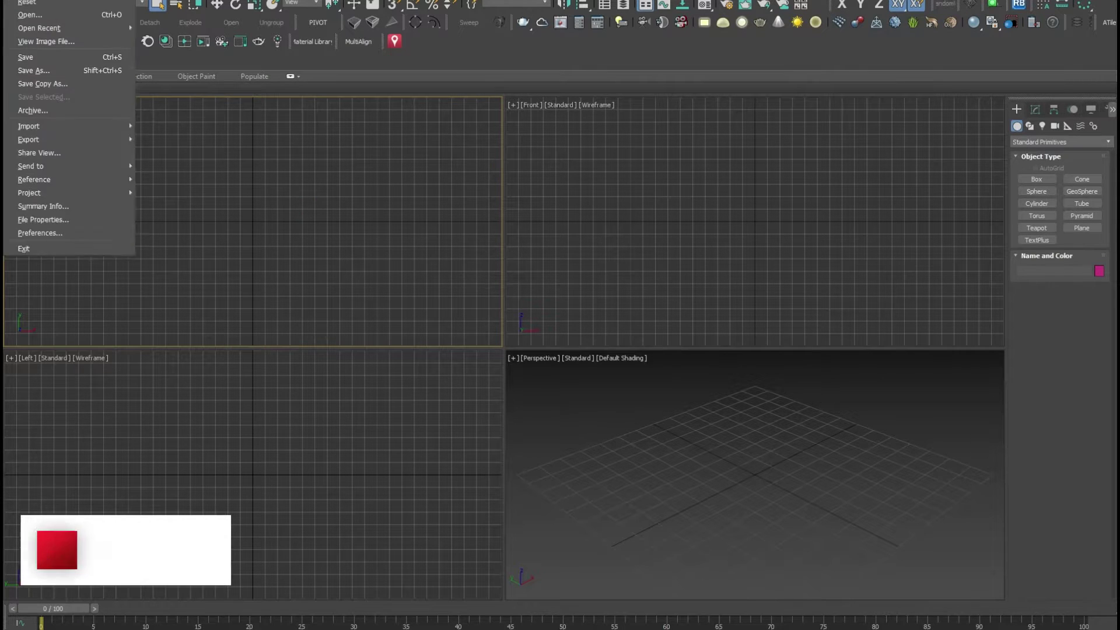
mouse_move(29, 146)
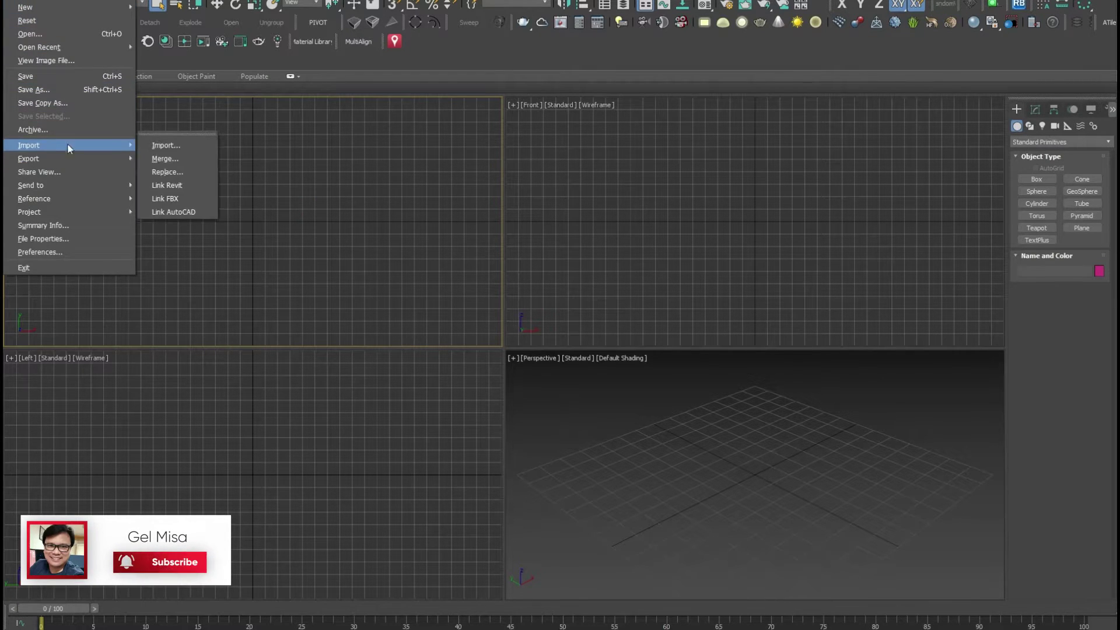
click(153, 159)
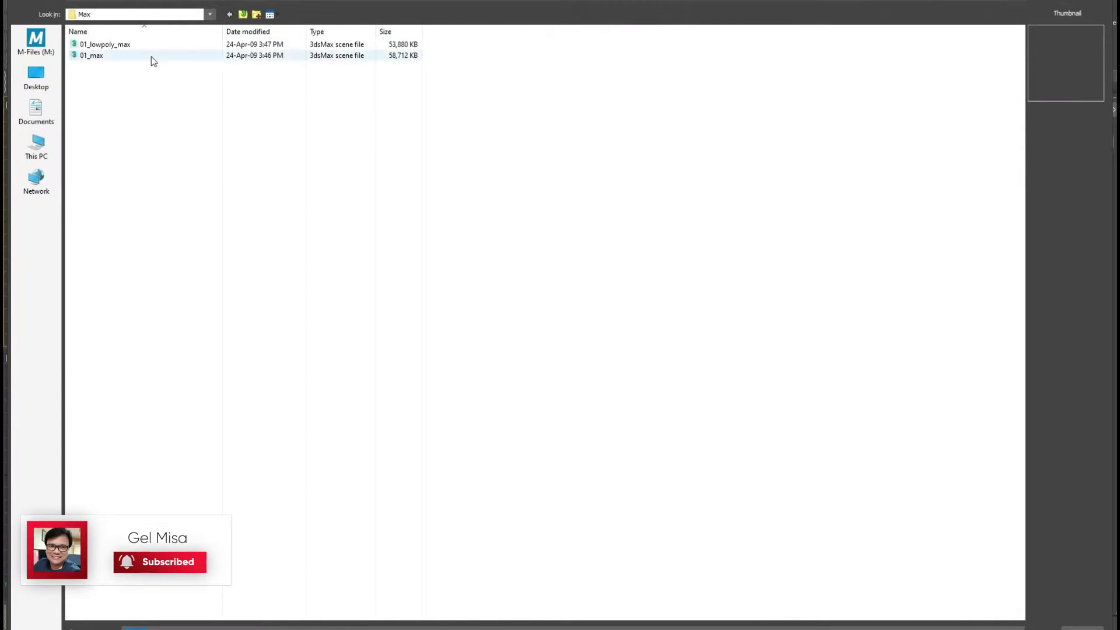
click(151, 58)
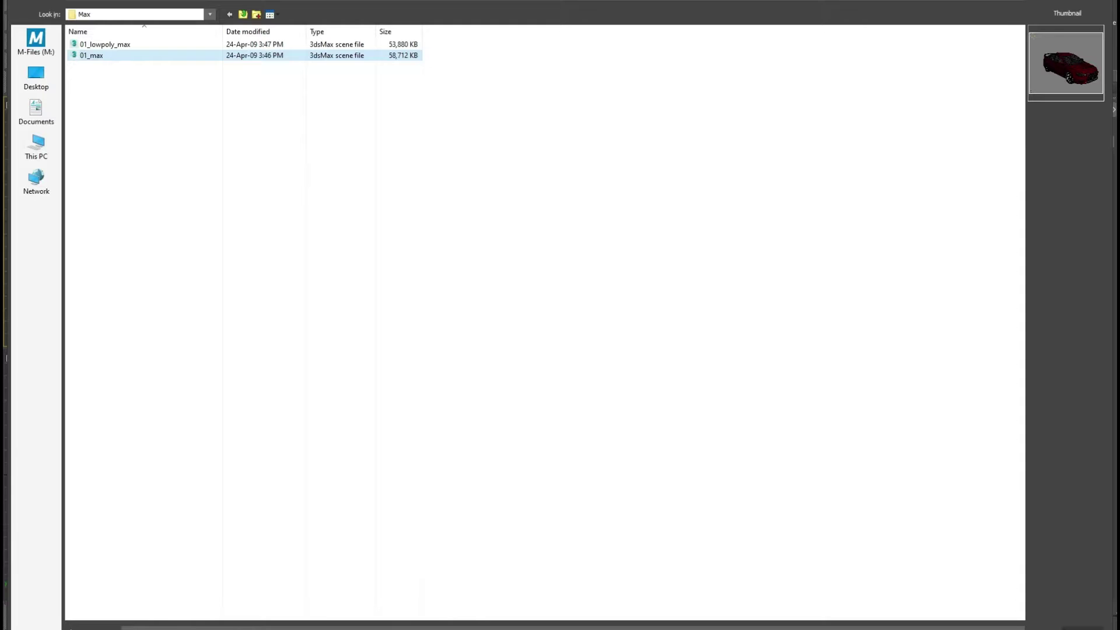
double_click(150, 55)
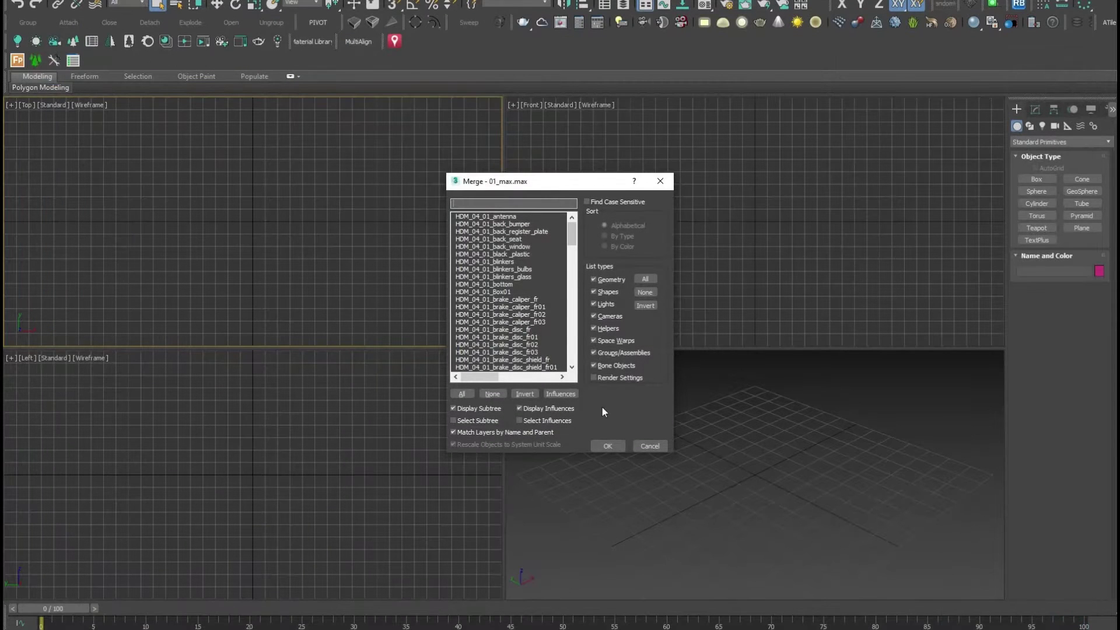
click(608, 342)
click(464, 394)
click(606, 447)
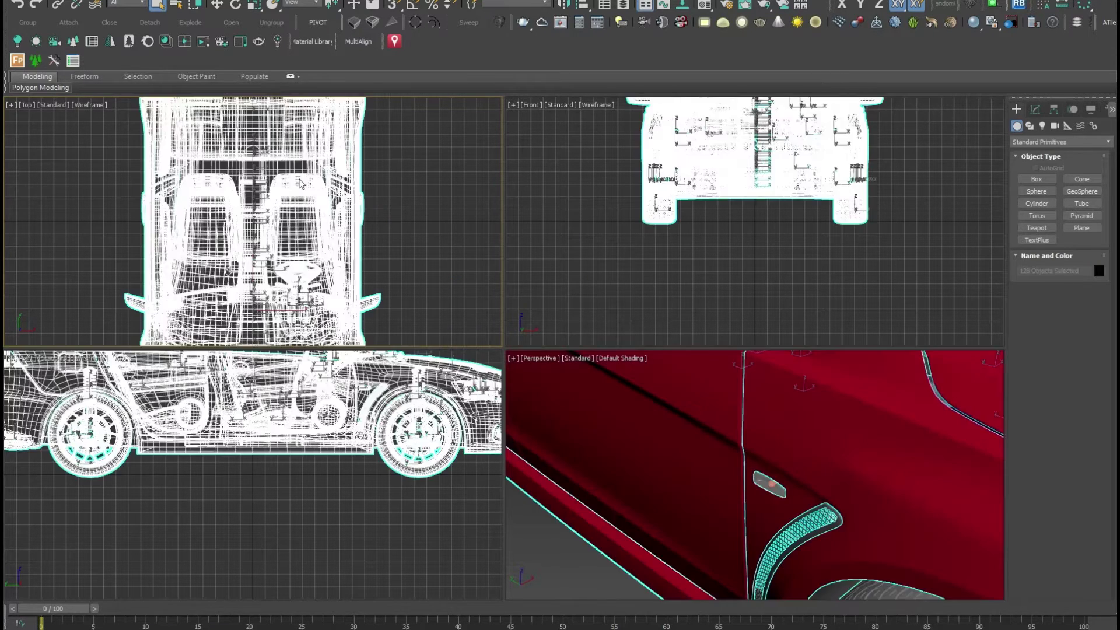
- Maximize the Perspective viewport with Alt+W and orbit to the car's other side
scroll(677, 419, down, 2)
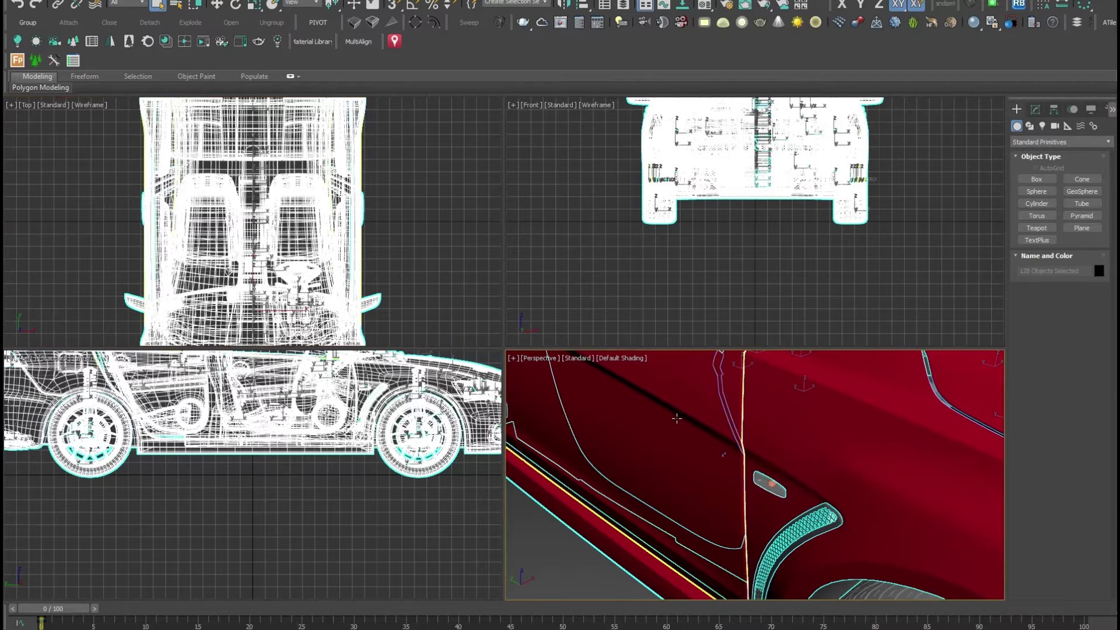
key(alt+w)
scroll(241, 165, down, 3)
scroll(240, 165, down, 3)
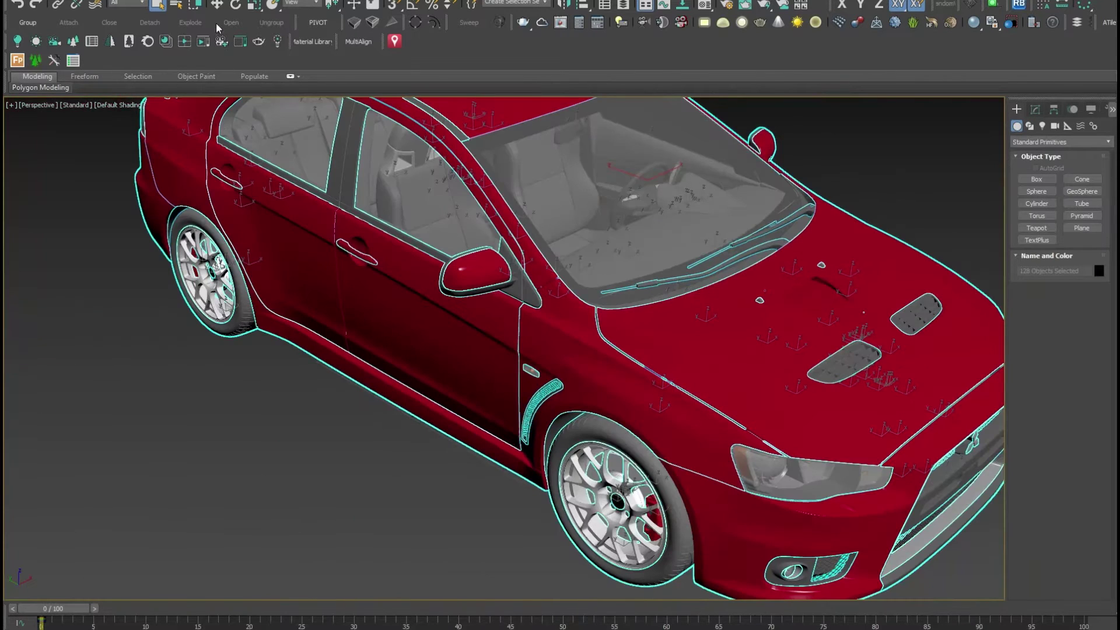
alt+middle_drag(525, 210, 436, 420)
scroll(479, 303, down, 3)
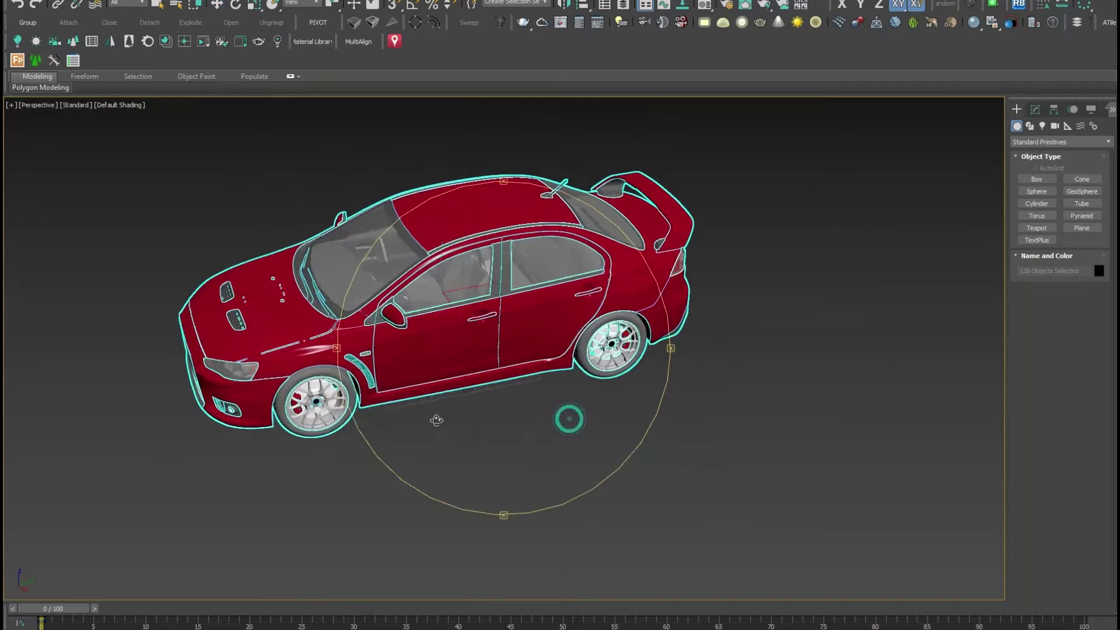
key(w)
click(422, 470)
- Show shaded edged faces and view the front rim's modifier stack in the Modify panel
scroll(342, 445, up, 5)
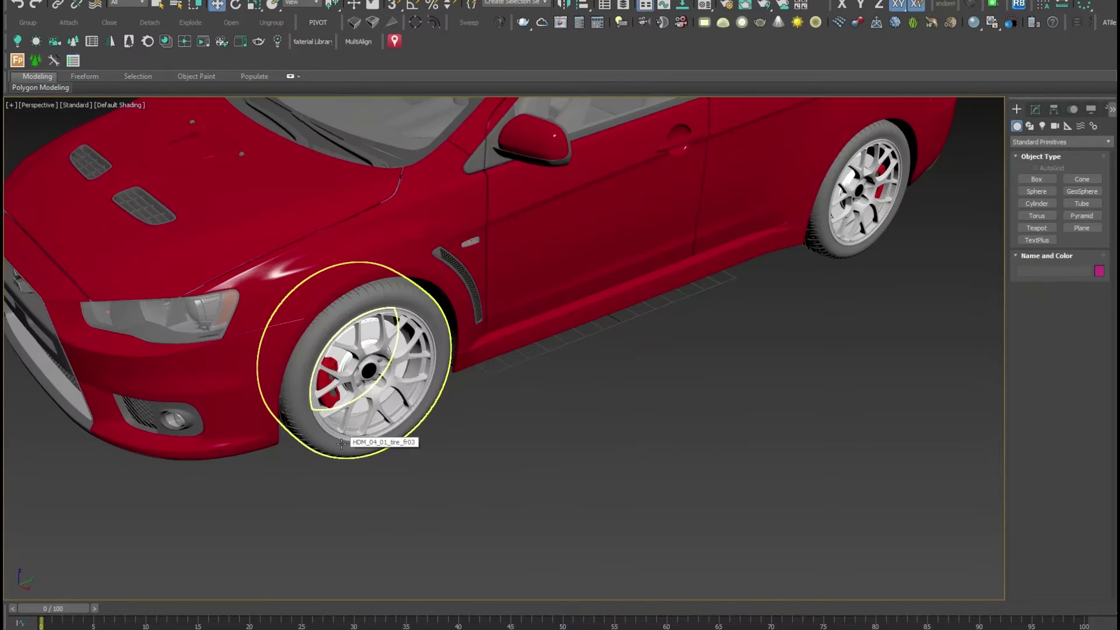
key(F3)
key(F3)
key(F4)
scroll(343, 435, up, 3)
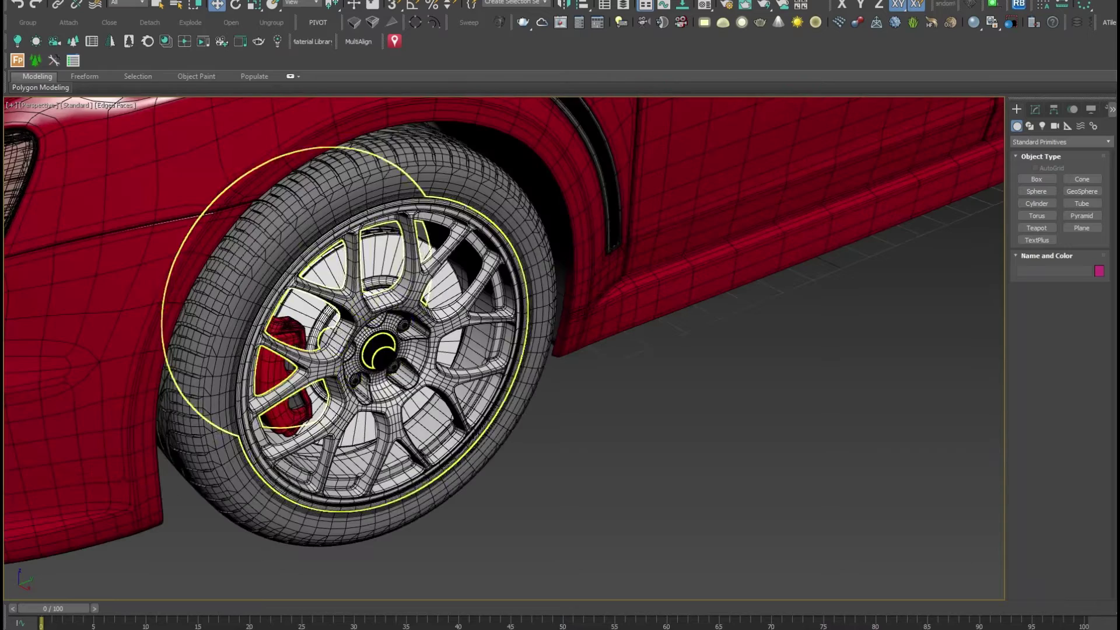
click(388, 385)
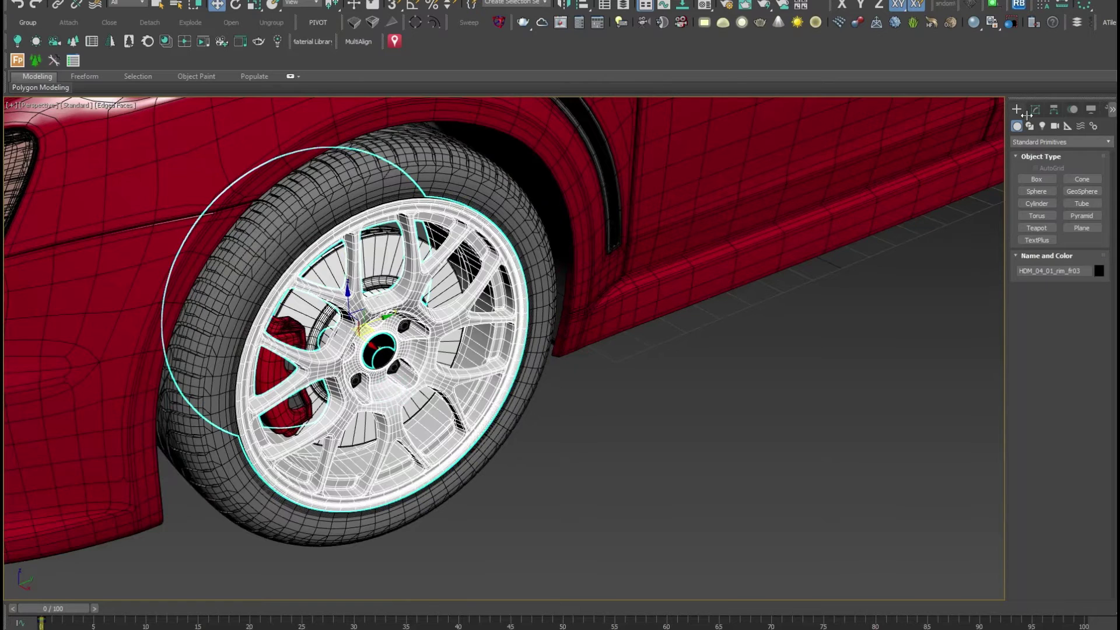
click(1036, 110)
- Convert the front rim to Editable Poly and attach the tyre and hub to it
right_click(379, 407)
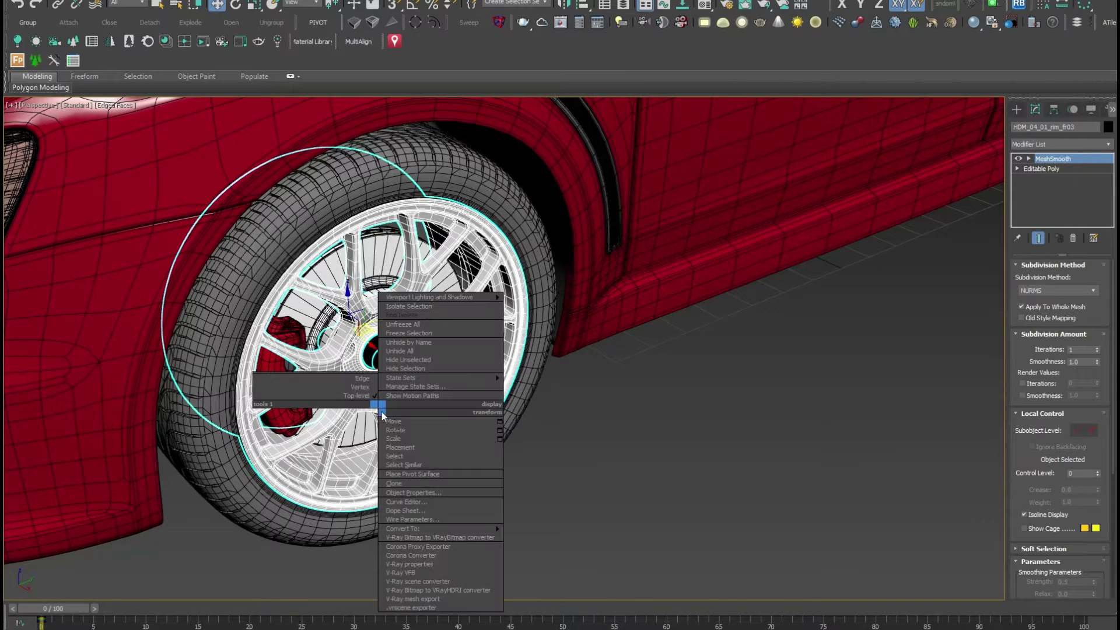
mouse_move(438, 529)
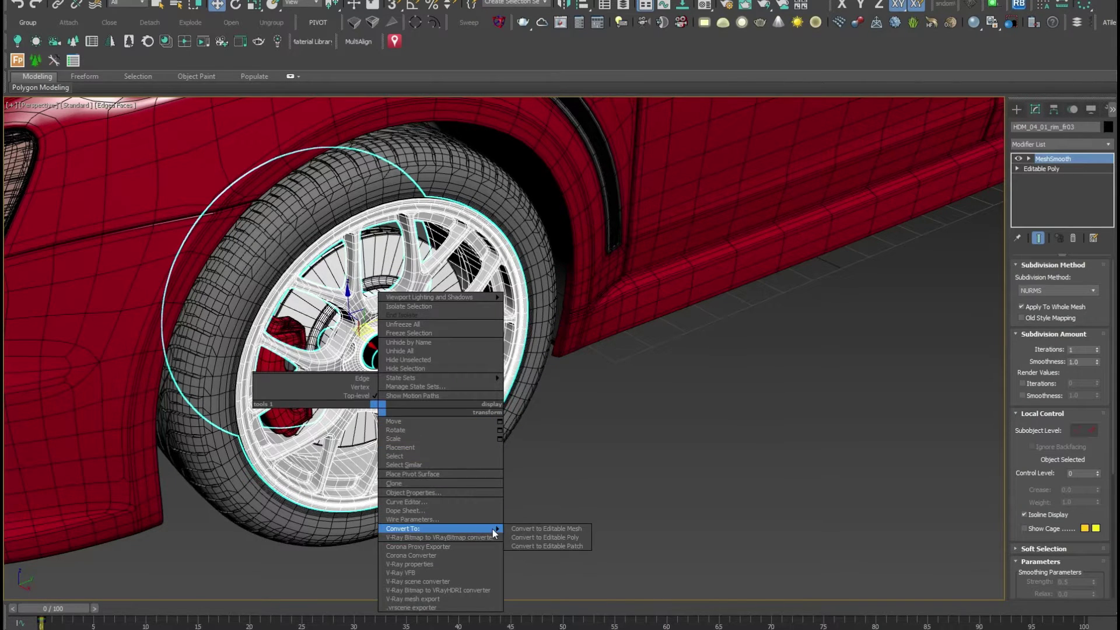
click(527, 539)
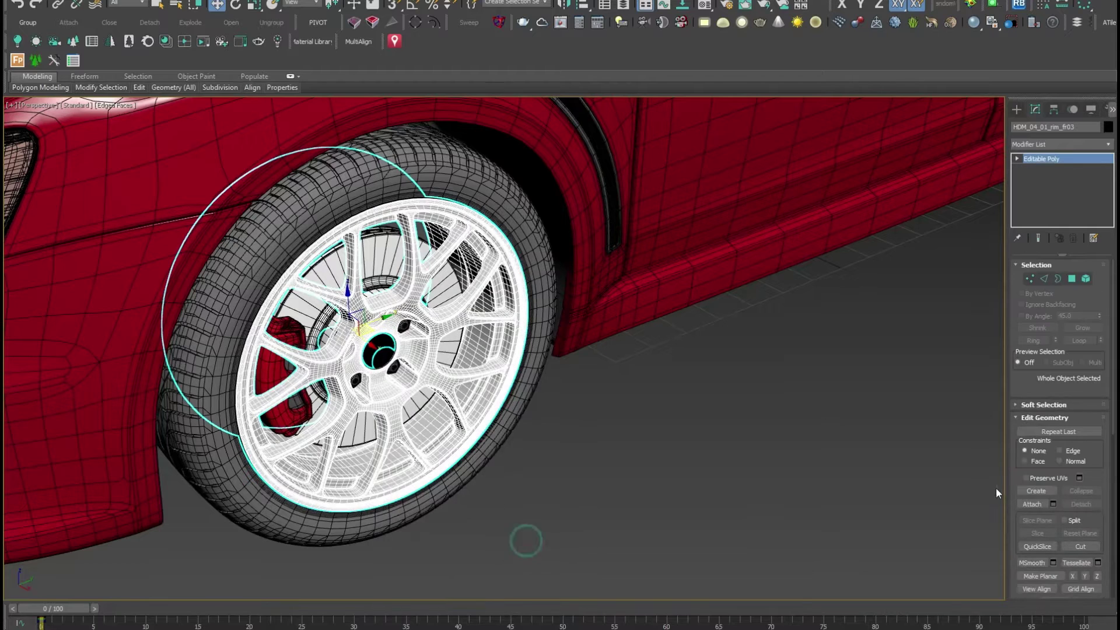
click(1030, 504)
click(515, 414)
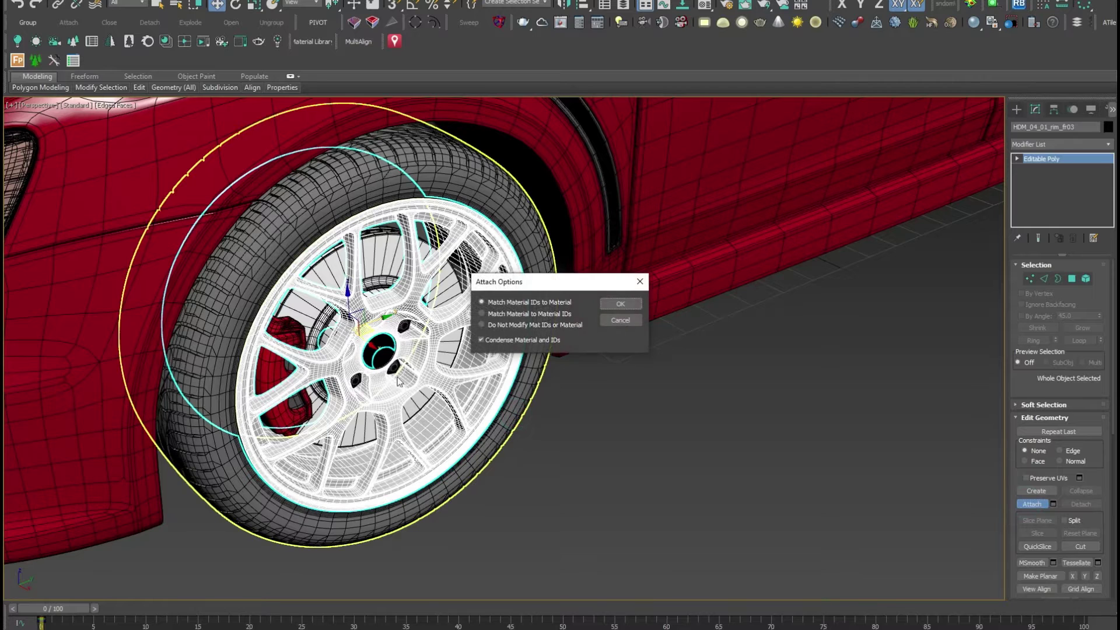
click(609, 302)
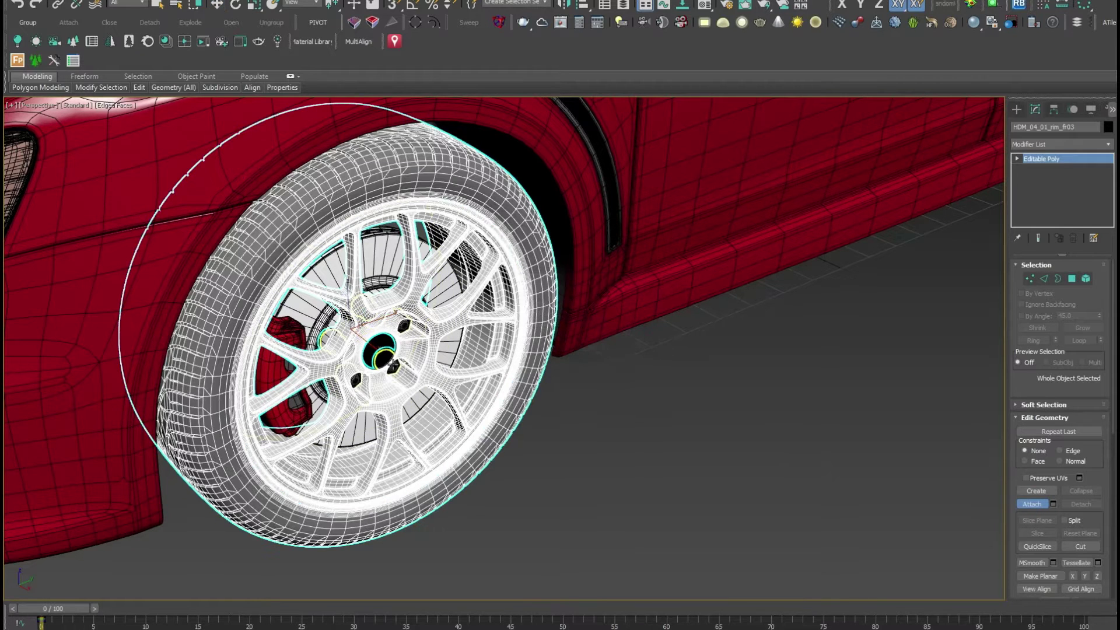
click(395, 374)
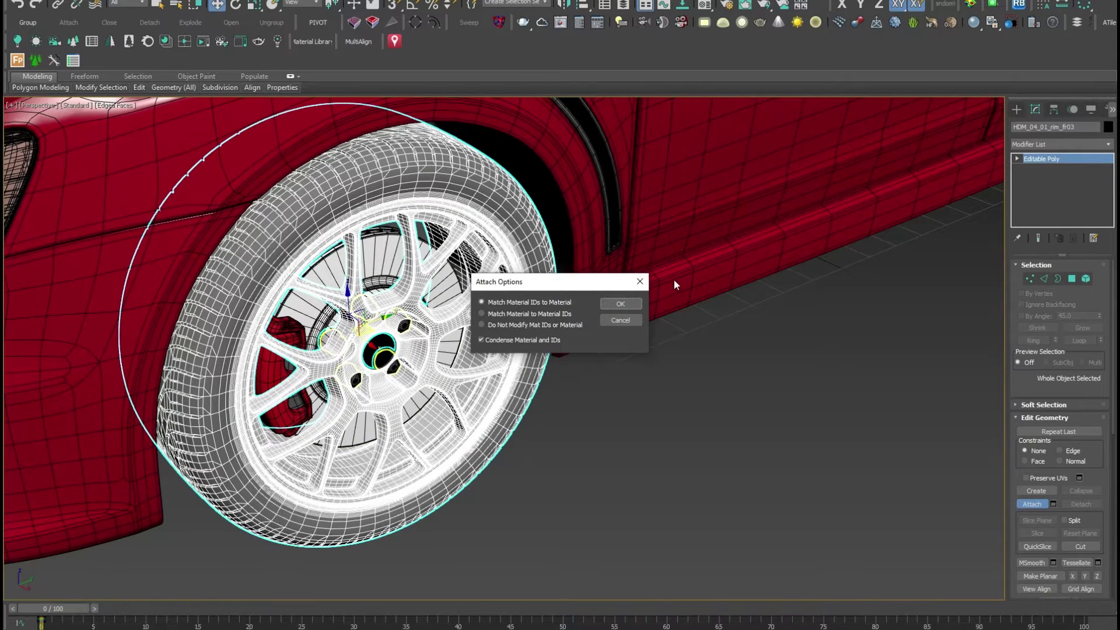
click(621, 305)
- Attach the remaining wheel parts, including the inner part, to the rim
click(432, 348)
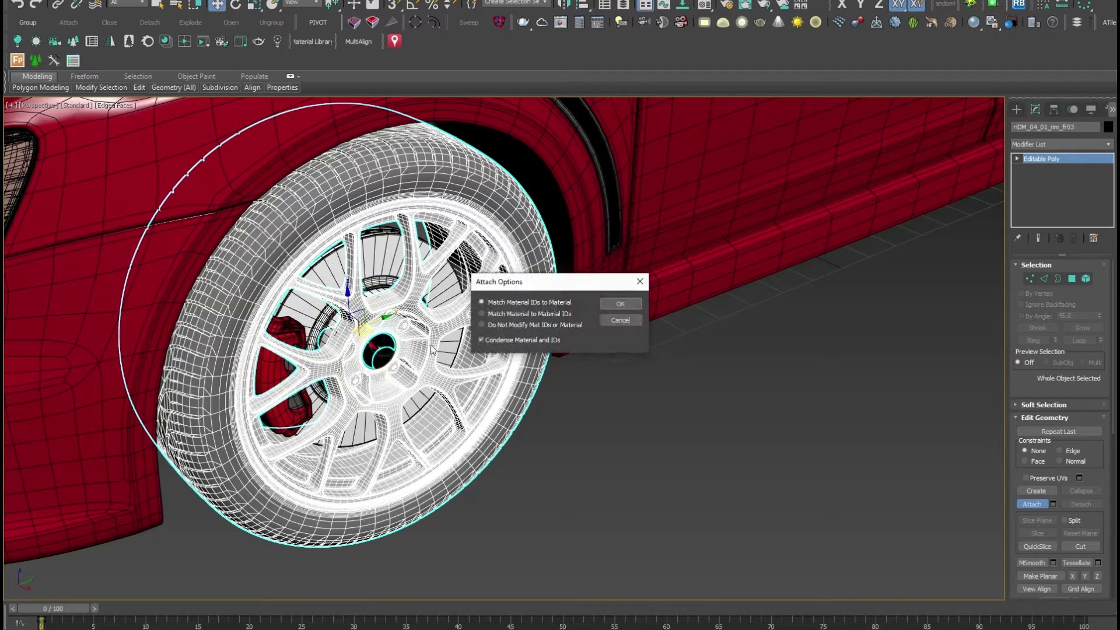
click(620, 305)
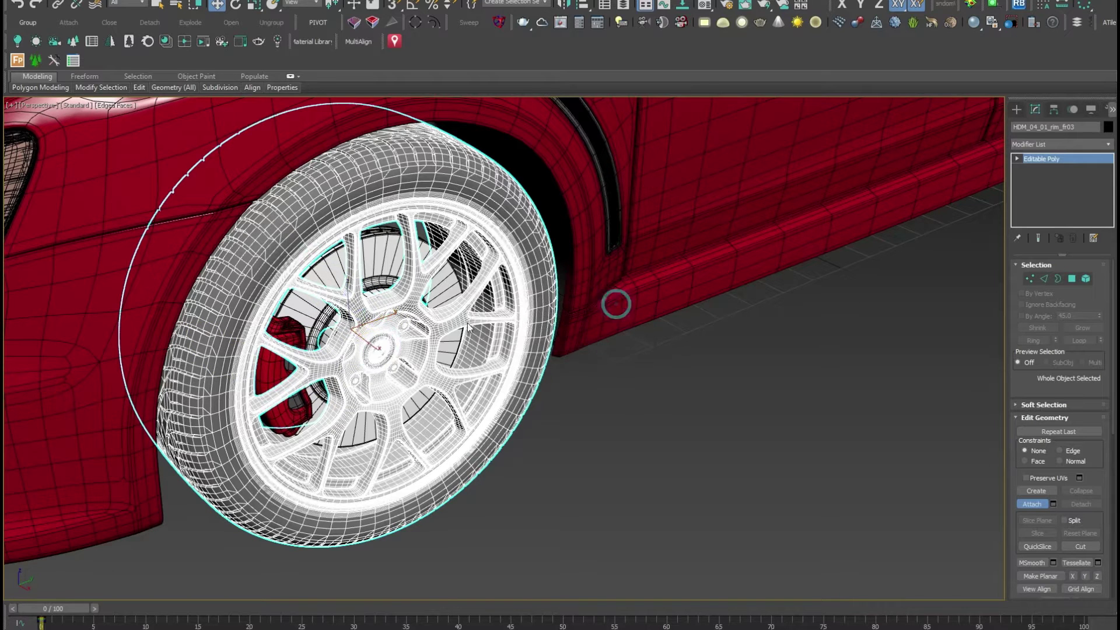
click(442, 290)
click(620, 304)
mouse_move(613, 302)
alt+middle_down()
mouse_move(569, 354)
mouse_move(467, 362)
alt+middle_up()
click(1032, 504)
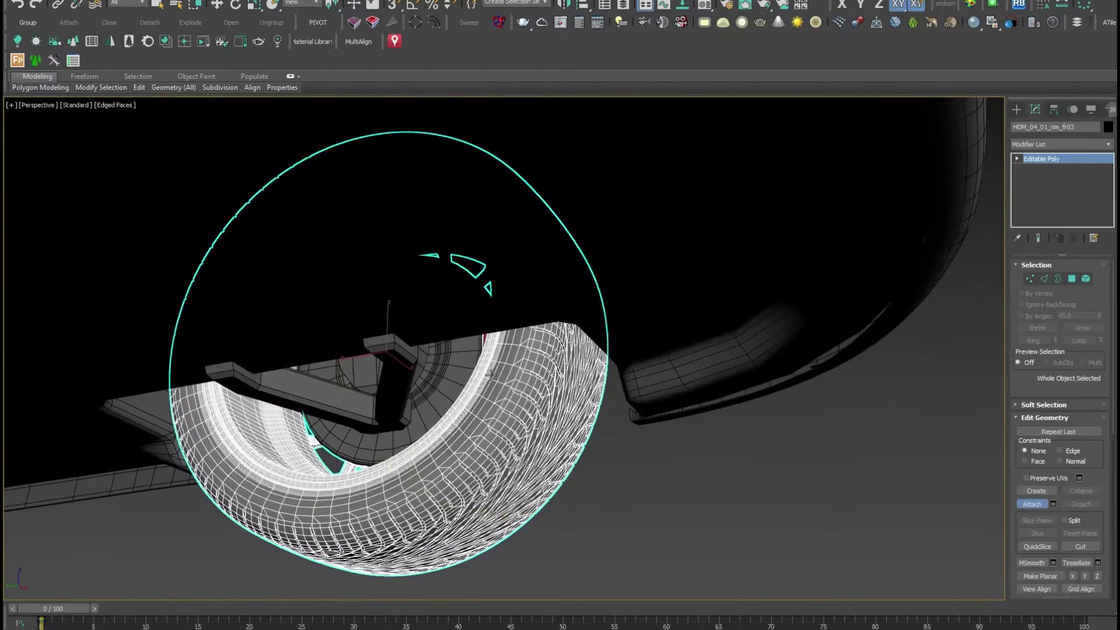
click(457, 376)
click(619, 304)
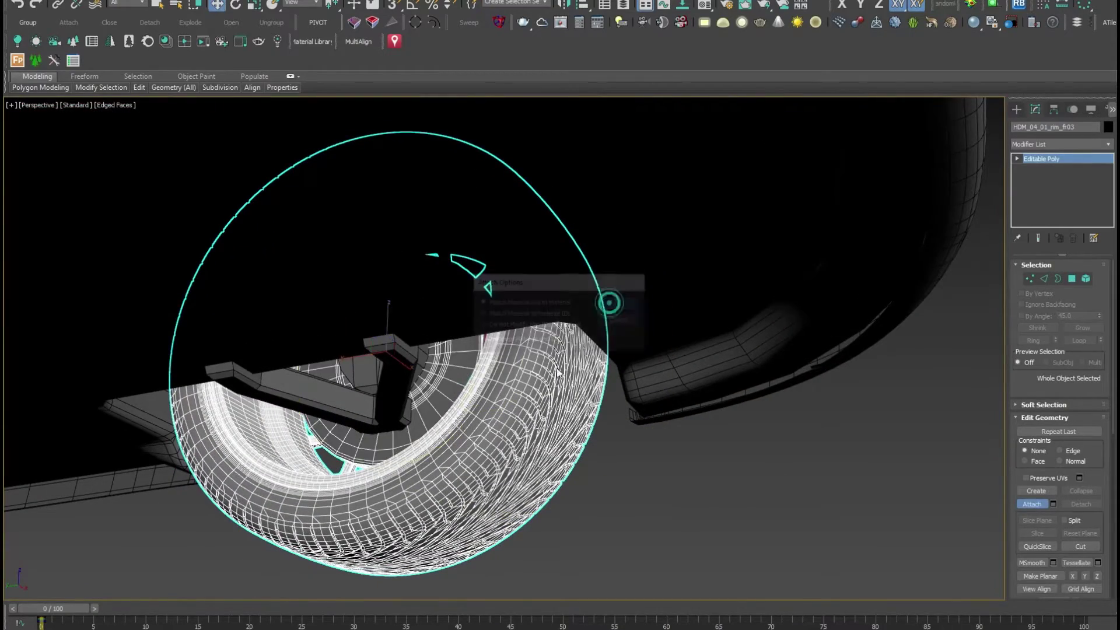
- Drag the wheel out and back to confirm all parts move together
alt+middle_drag(607, 304, 341, 470)
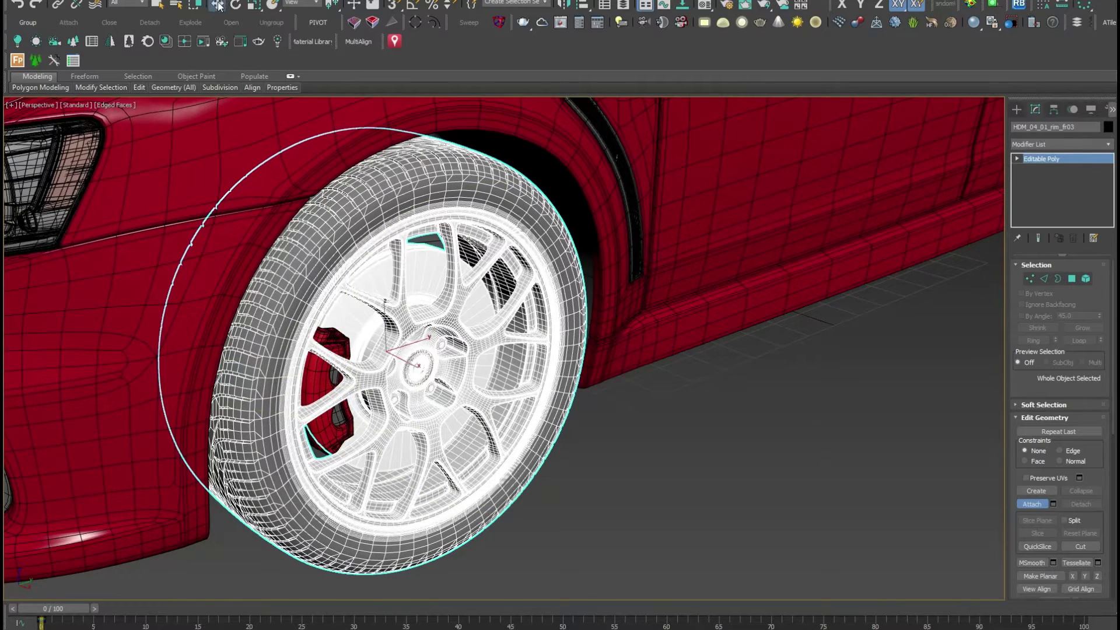
drag(412, 344, 514, 521)
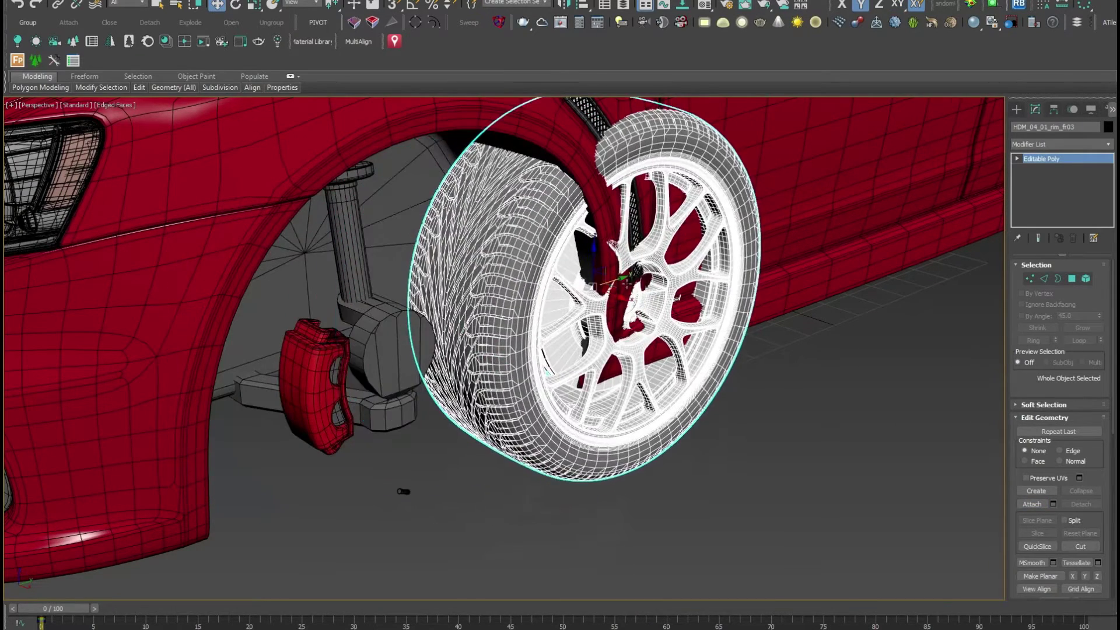
alt+middle_drag(514, 521, 549, 476)
click(549, 476)
scroll(549, 476, down, 5)
mouse_move(645, 461)
alt+middle_down()
mouse_move(680, 392)
mouse_move(434, 372)
mouse_move(739, 468)
alt+middle_up()
- Select the other front wheel's rim, hub, brake disc, tyre and parts, then isolate them
scroll(739, 468, up, 5)
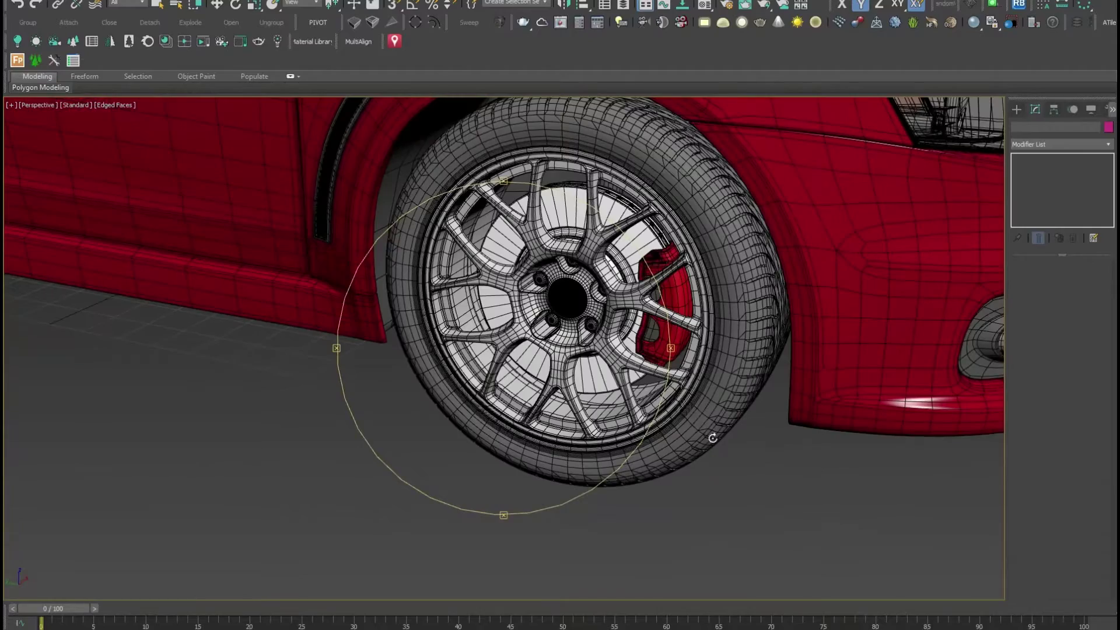
click(639, 370)
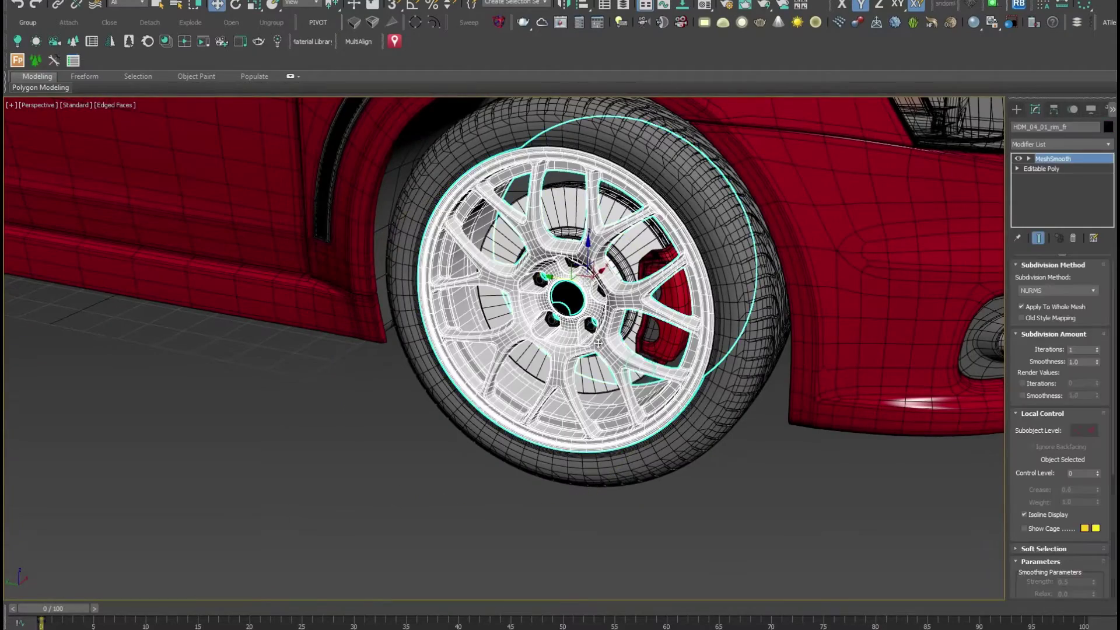
ctrl+click(573, 302)
ctrl+click(624, 254)
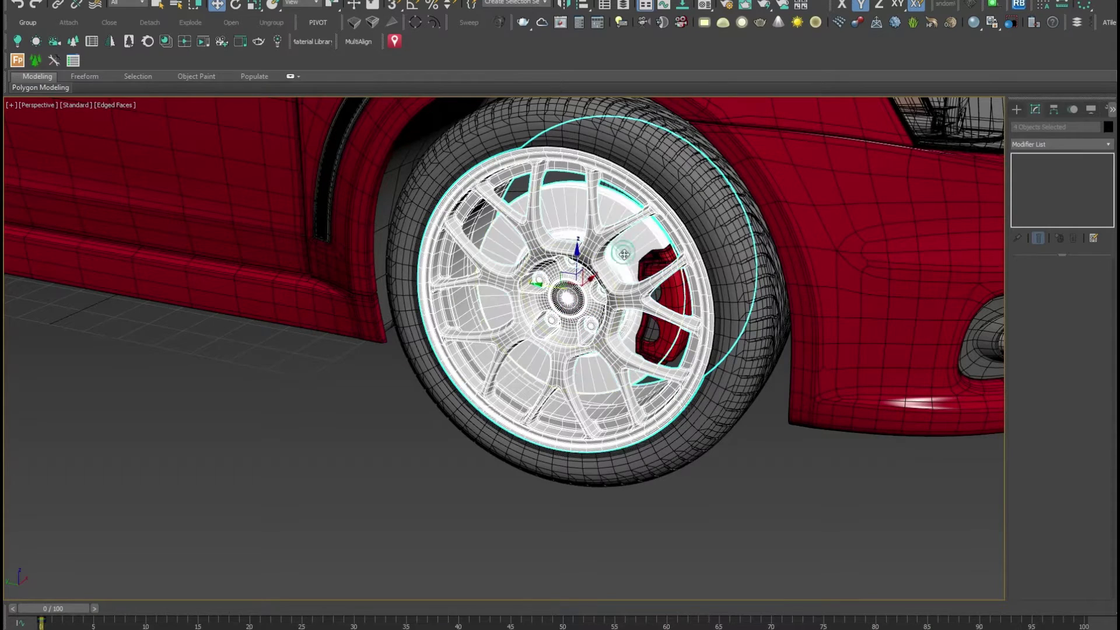
ctrl+click(718, 409)
alt+middle_drag(717, 409, 381, 370)
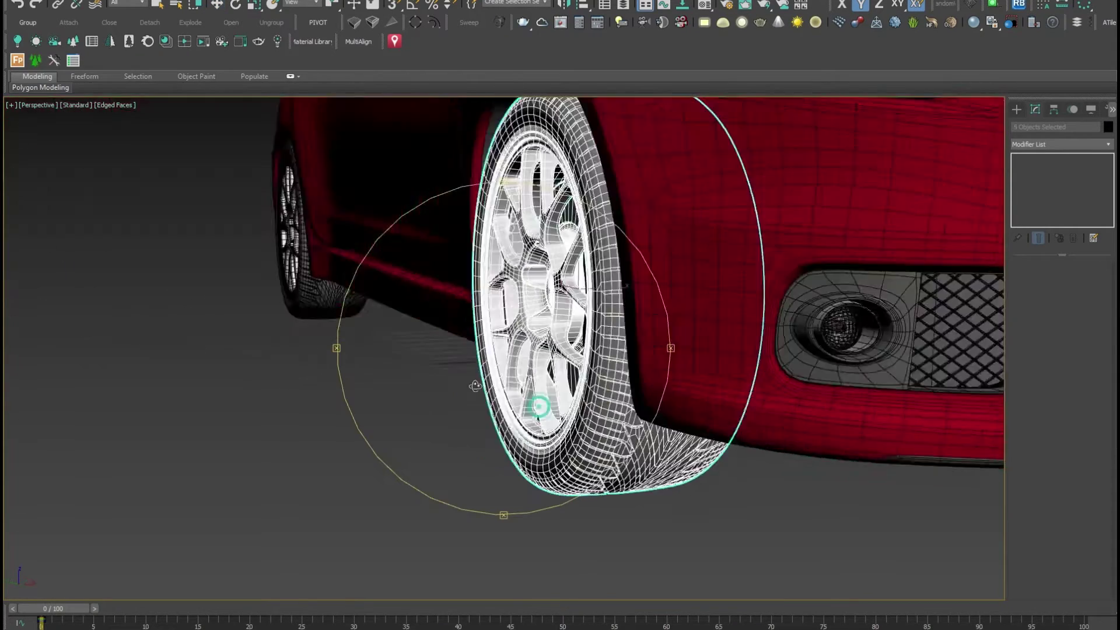
ctrl+click(537, 397)
mouse_move(554, 377)
alt+middle_down()
mouse_move(458, 397)
mouse_move(547, 399)
alt+middle_up()
key(alt+q)
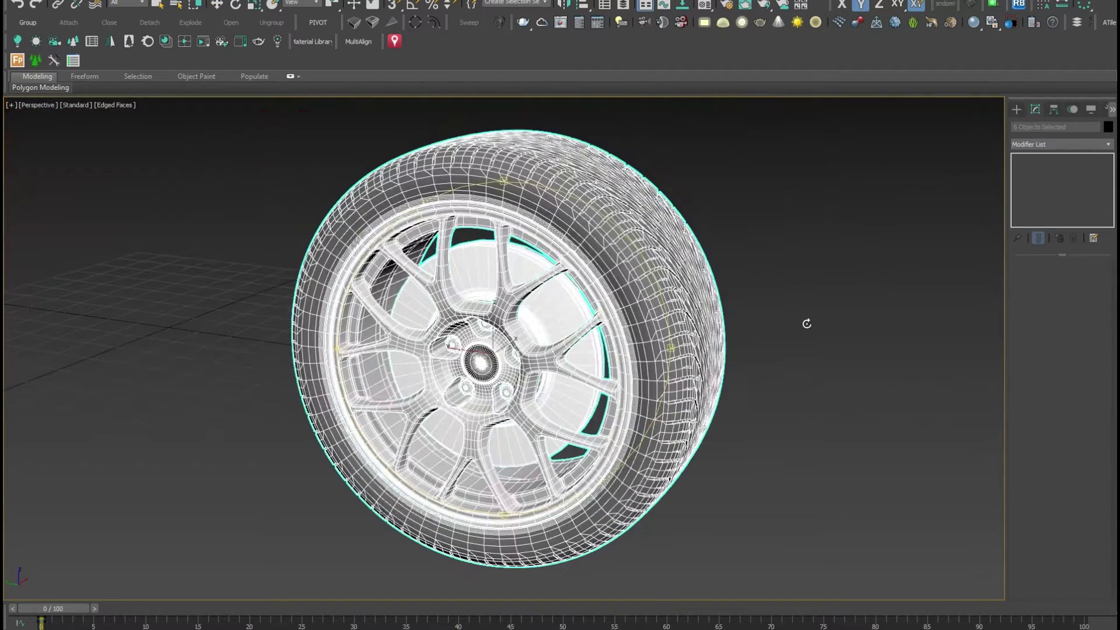
- Convert rim HDM_04_01_rim_fr to Editable Poly
click(781, 354)
click(672, 414)
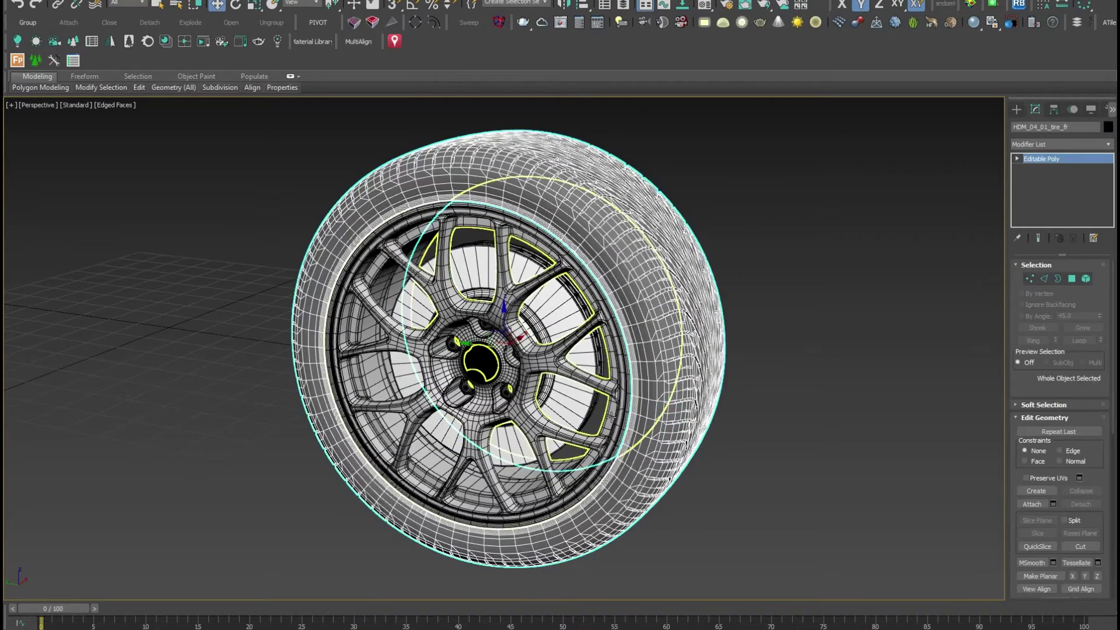
click(616, 400)
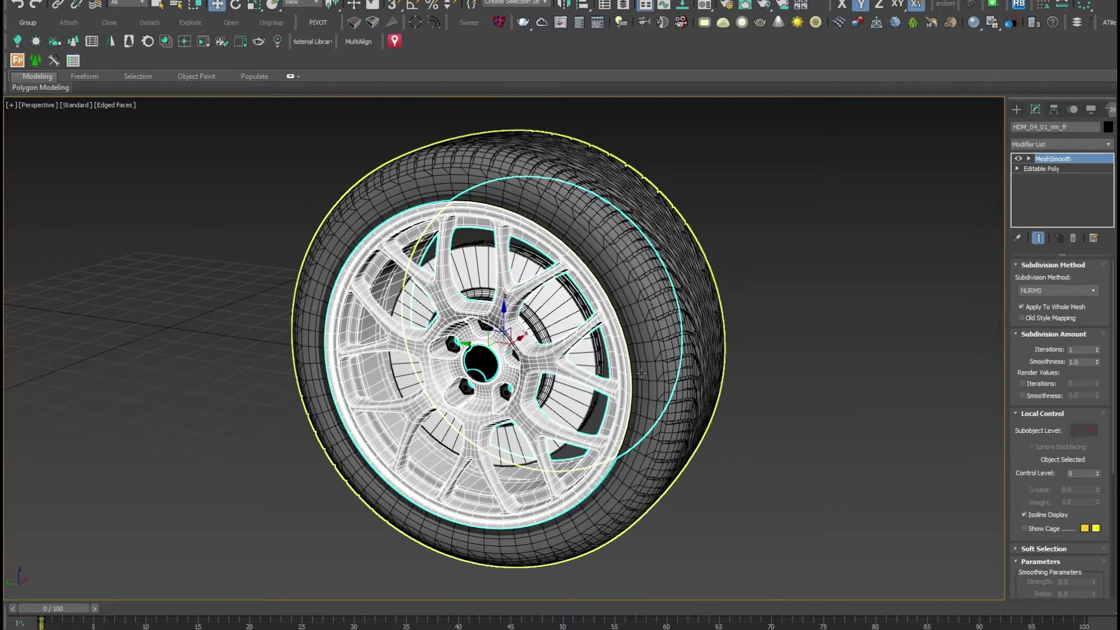
right_click(621, 374)
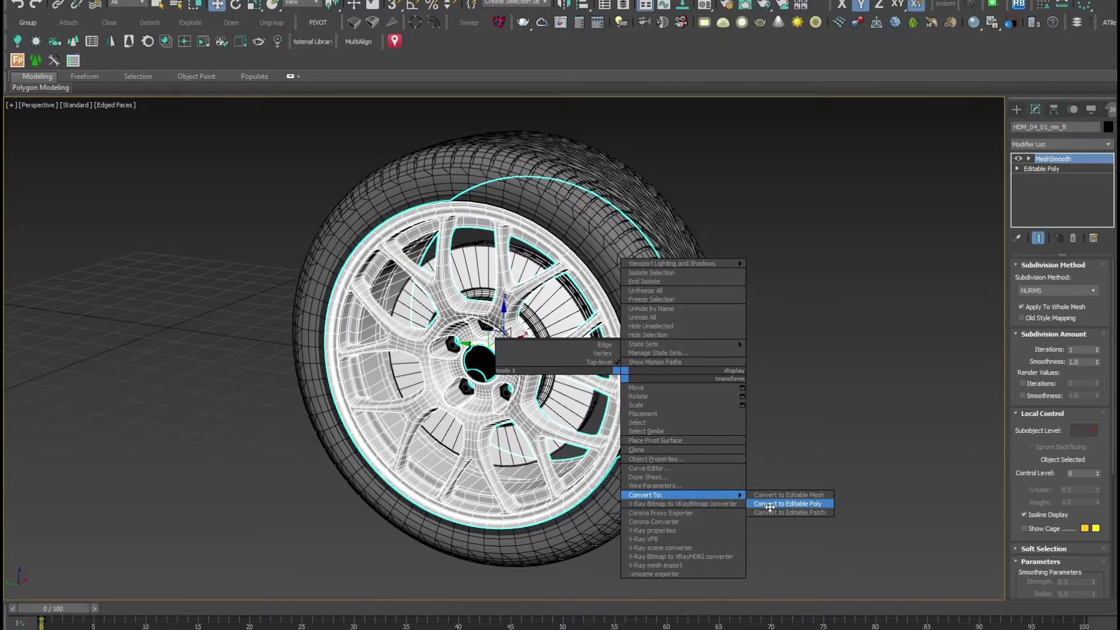
click(769, 504)
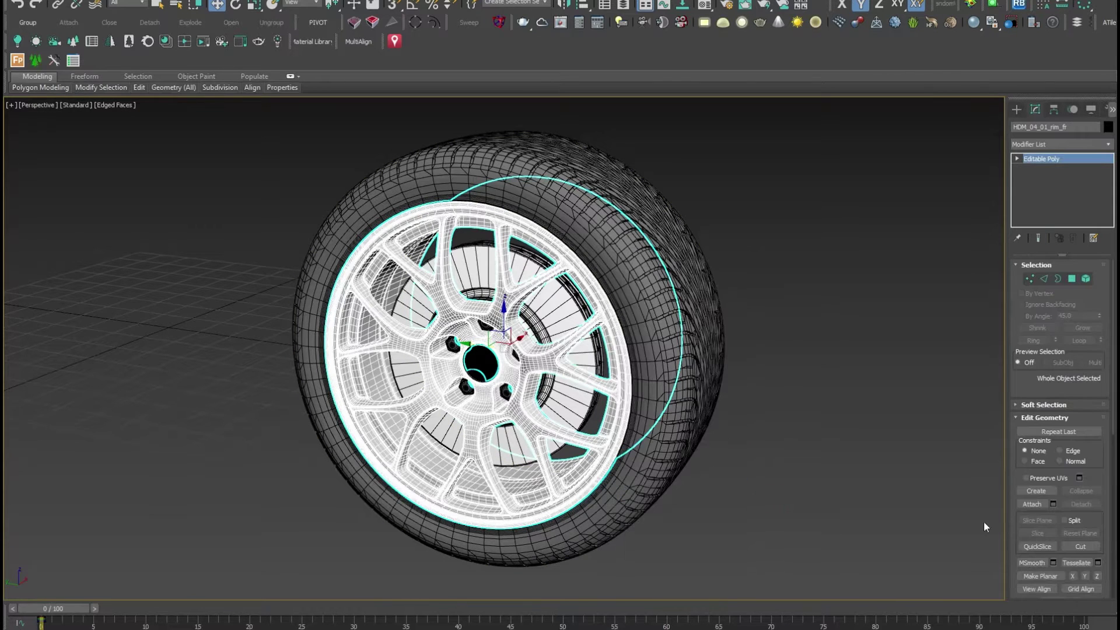
- Attach every listed wheel part to the rim through the Attach List
click(1054, 504)
key(ctrl+a)
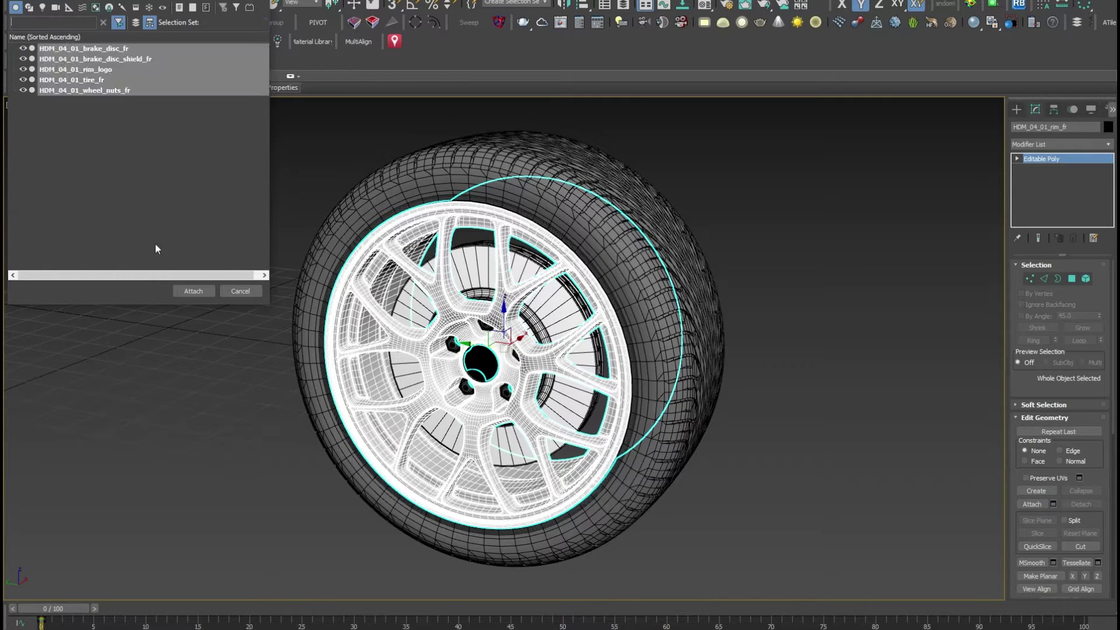
click(189, 289)
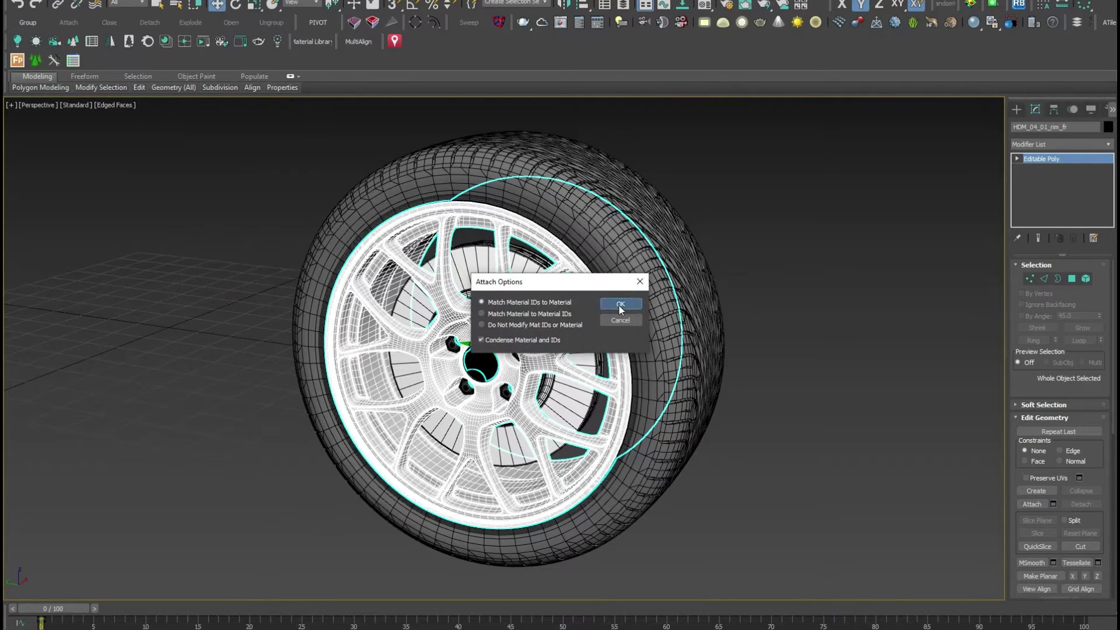
click(620, 304)
click(822, 380)
- Unhide all objects to bring the rest of the car back
right_click(757, 341)
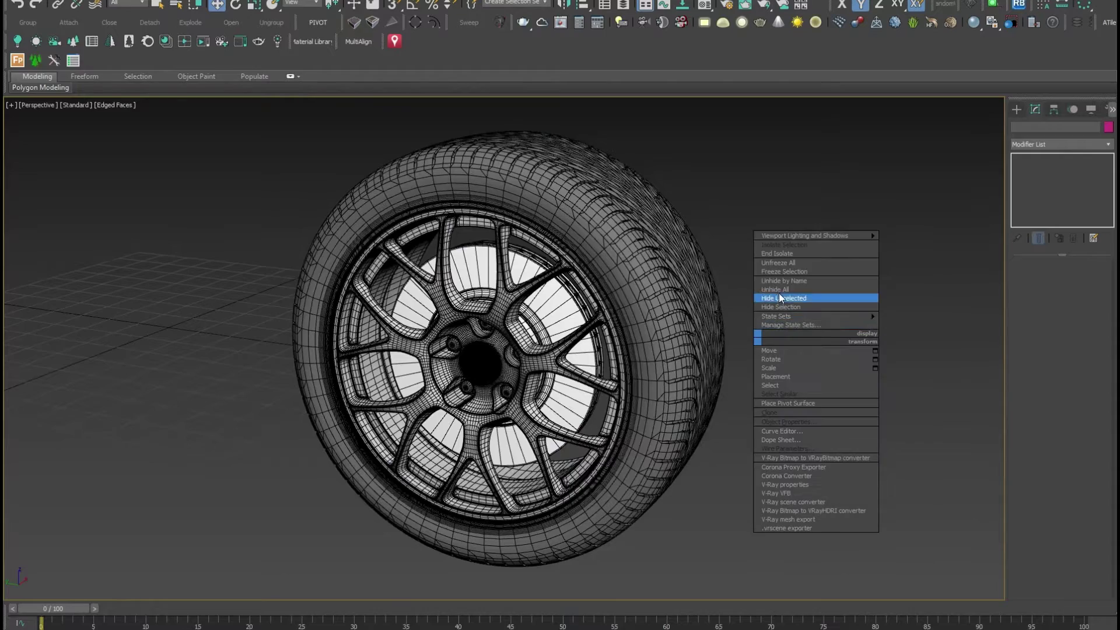
click(782, 292)
scroll(653, 380, down, 3)
scroll(408, 280, up, 5)
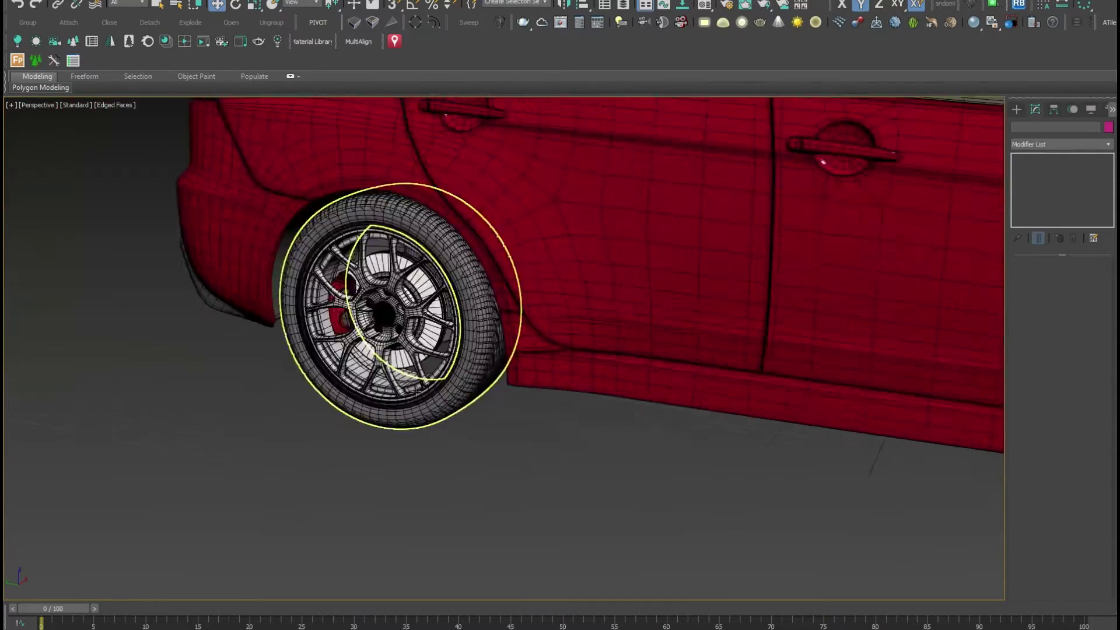
scroll(402, 356, up, 5)
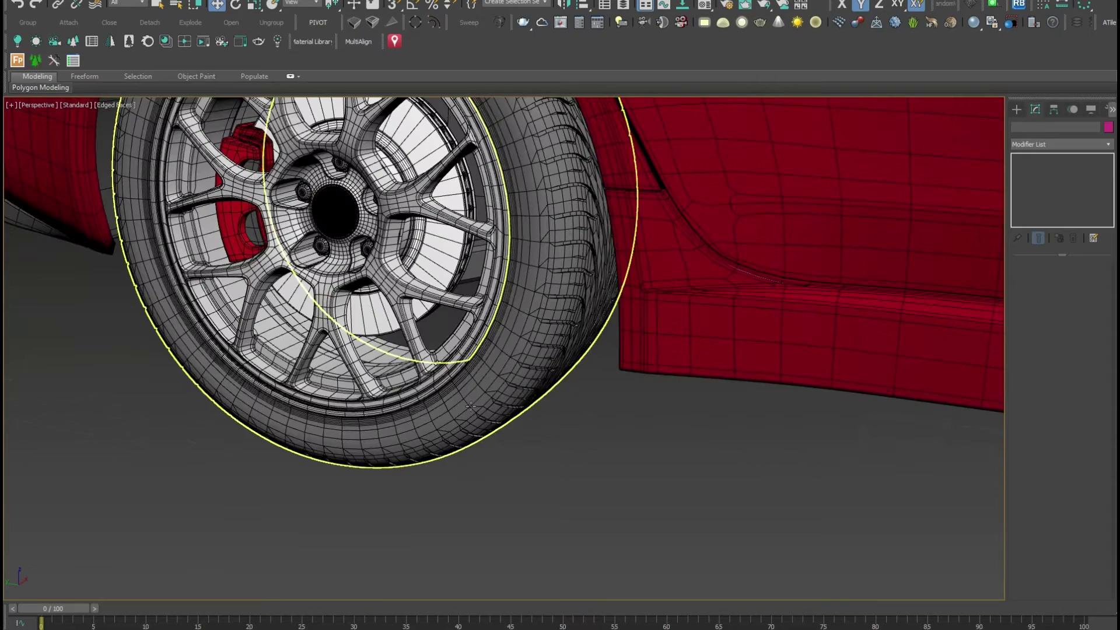
- Select the next wheel's rim, tire, brake disc, lug nuts and hub cap
click(460, 308)
ctrl+click(508, 313)
ctrl+click(437, 263)
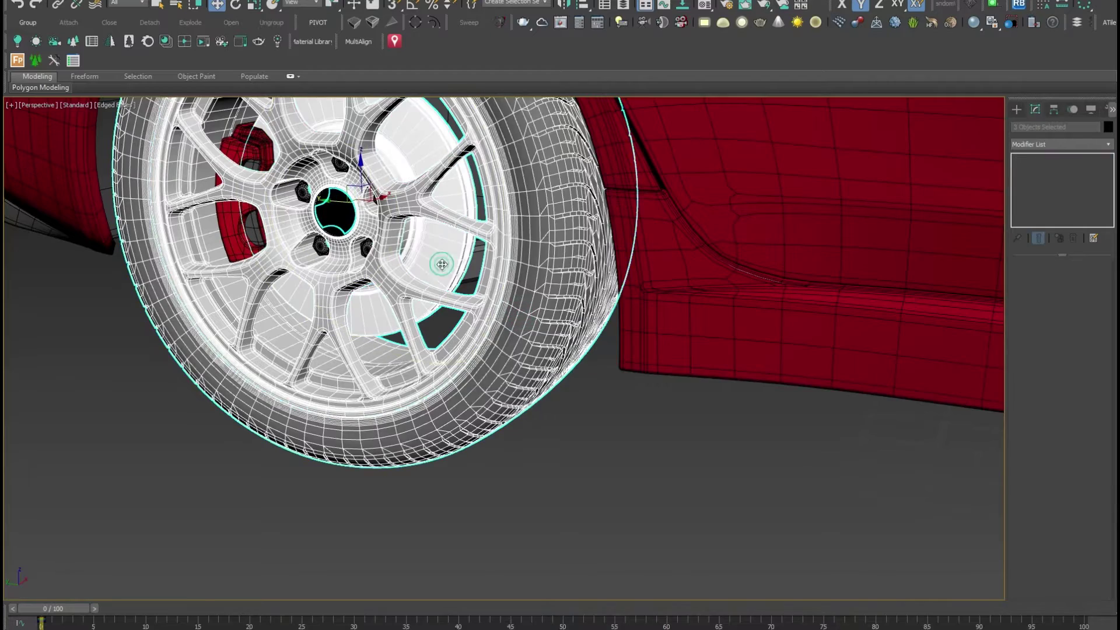
ctrl+click(367, 247)
ctrl+click(342, 216)
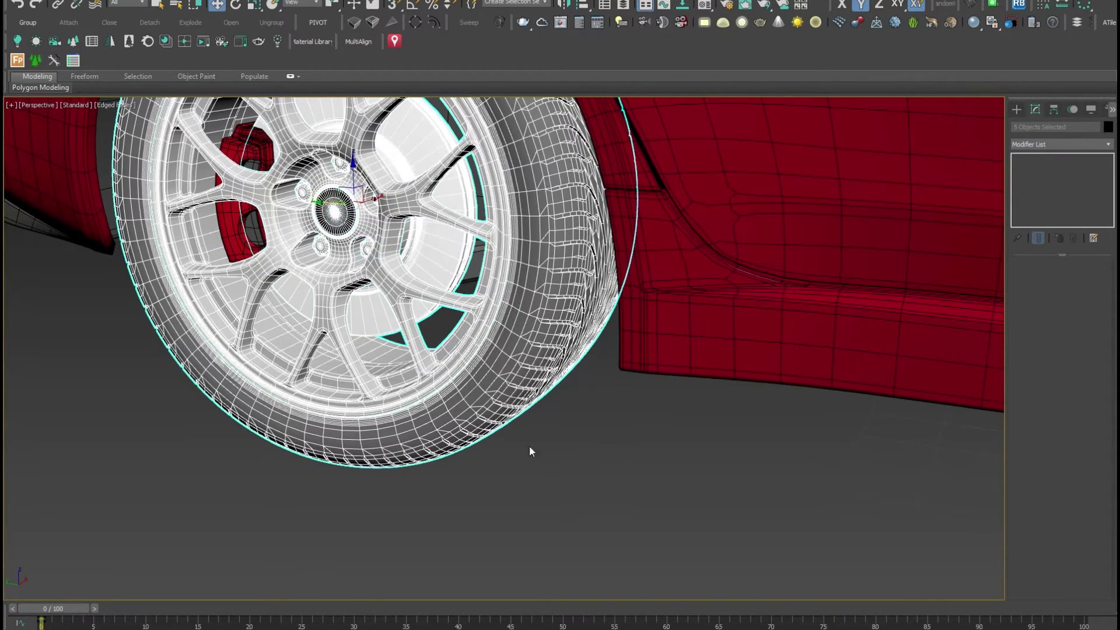
alt+middle_drag(531, 451, 367, 319)
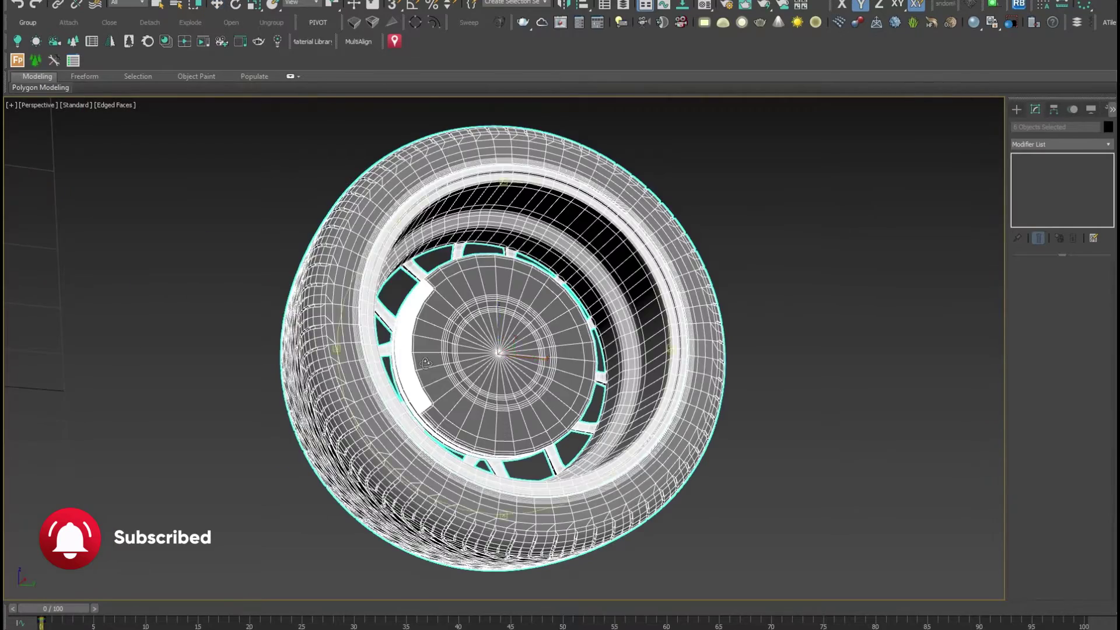
alt+middle_drag(395, 336, 835, 374)
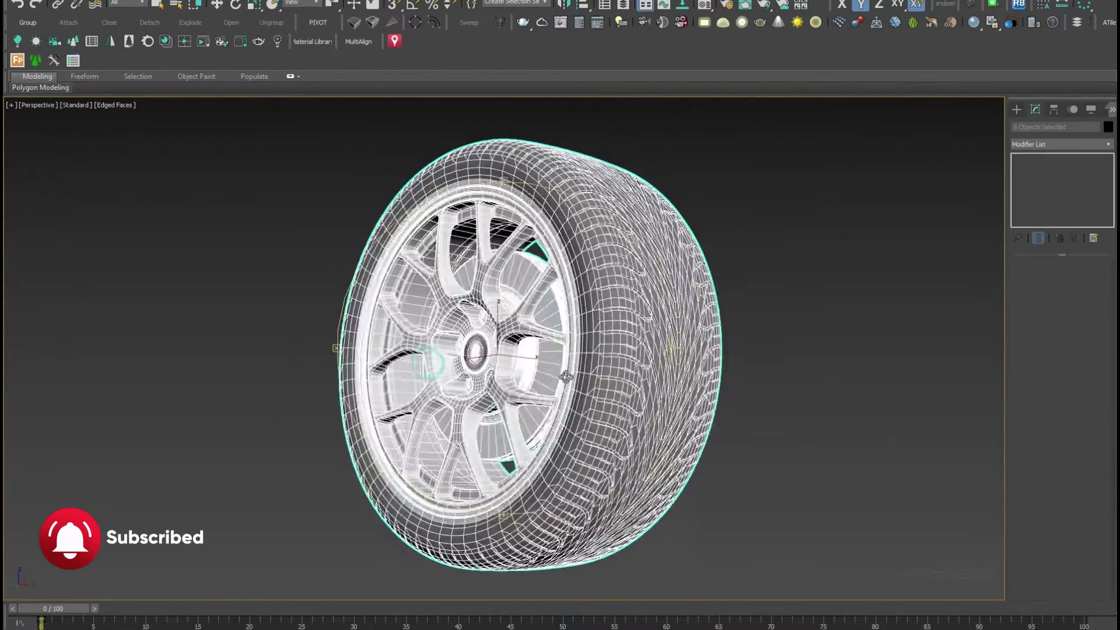
- Convert rim HDM_04_01_rim_fr01 alone to Editable Poly
click(835, 374)
click(648, 352)
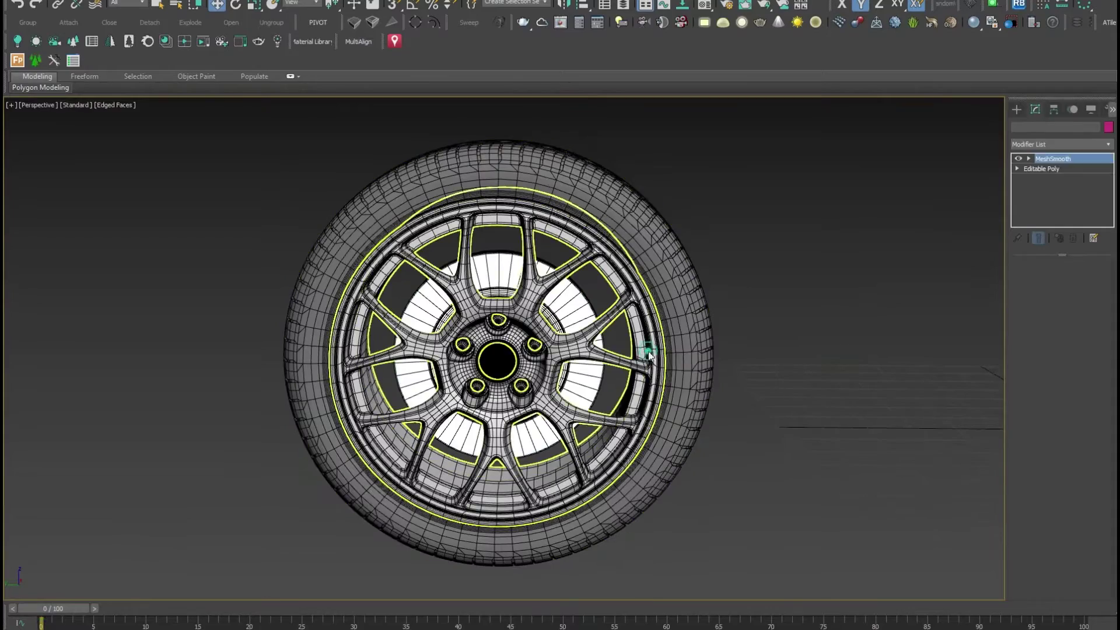
right_click(631, 362)
mouse_move(691, 482)
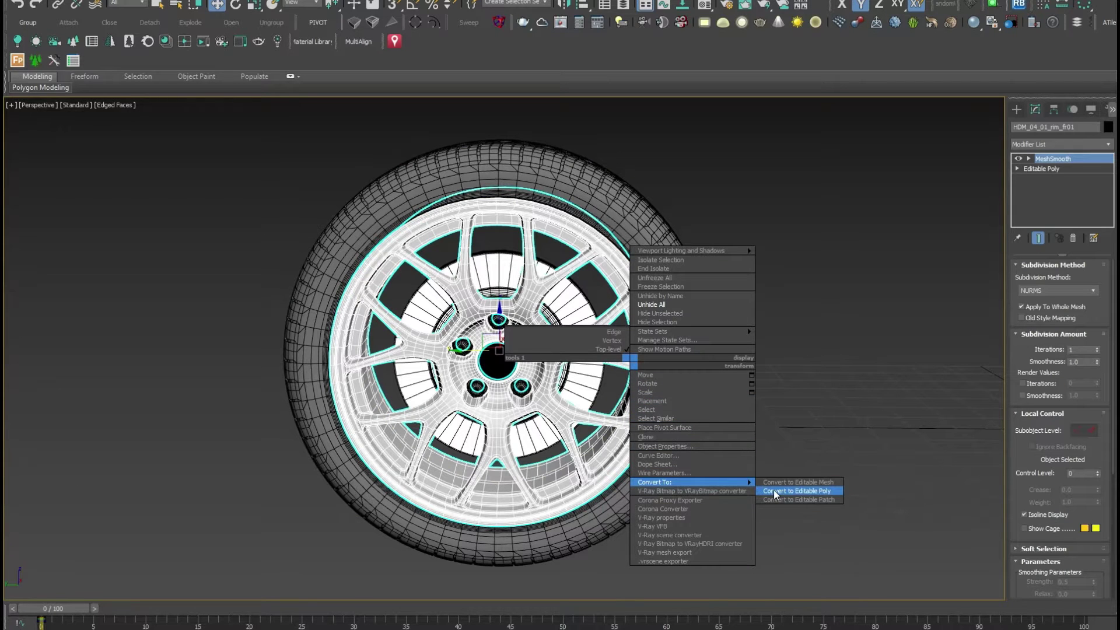
click(776, 491)
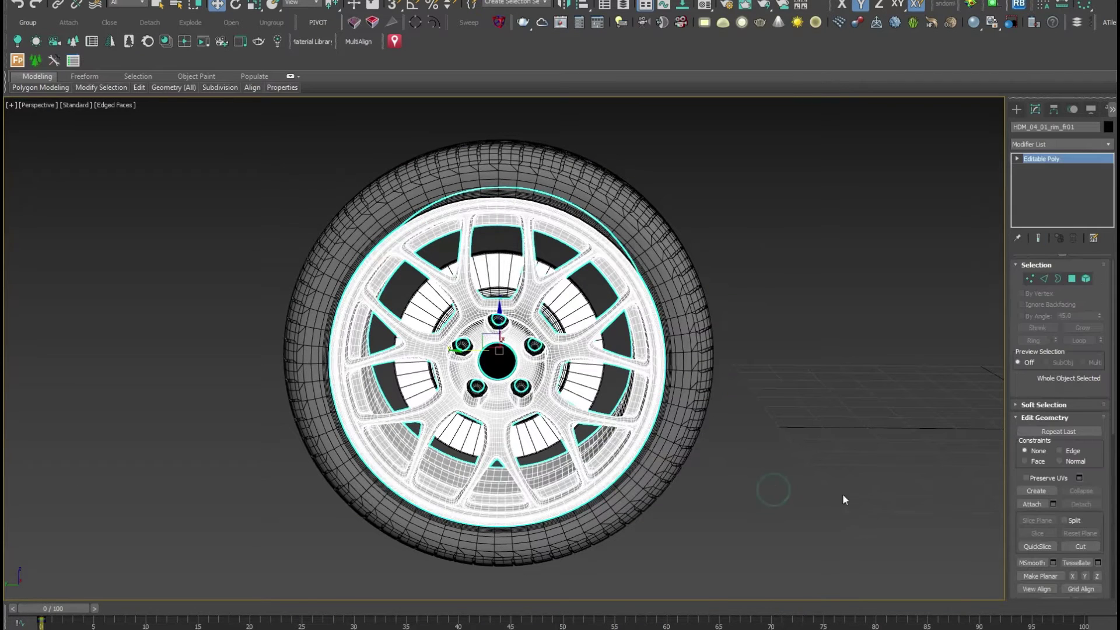
- Attach all five listed wheel parts to rim HDM_04_01_rim_fr01
click(1054, 503)
key(ctrl+a)
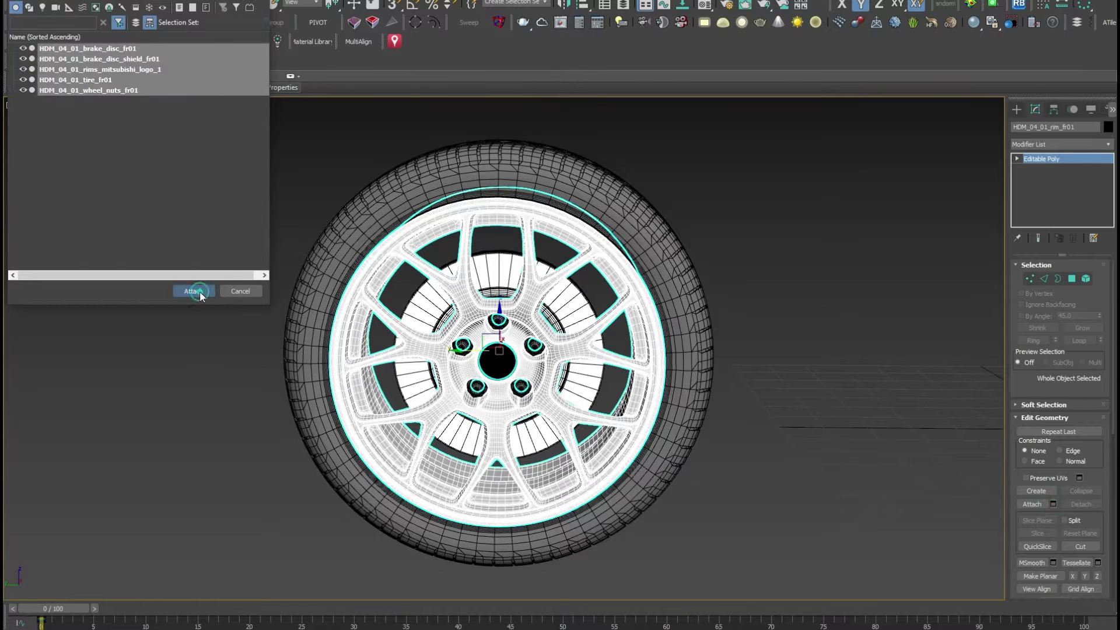
click(197, 291)
click(620, 304)
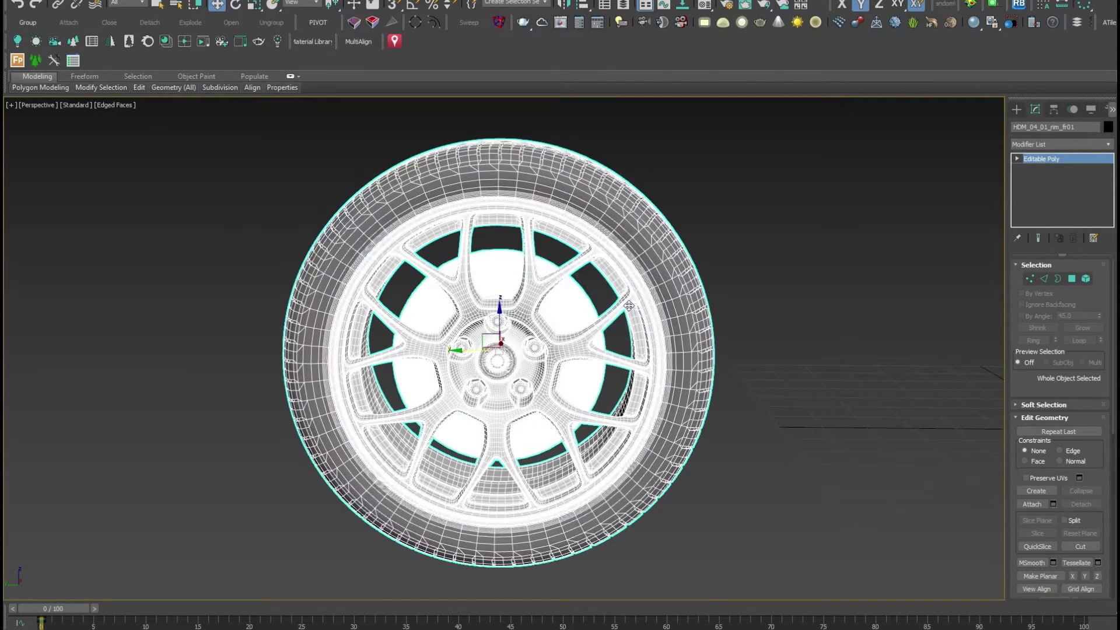
click(752, 275)
- Unhide the car body and orbit to a front-left three-quarter view
click(642, 301)
right_click(644, 297)
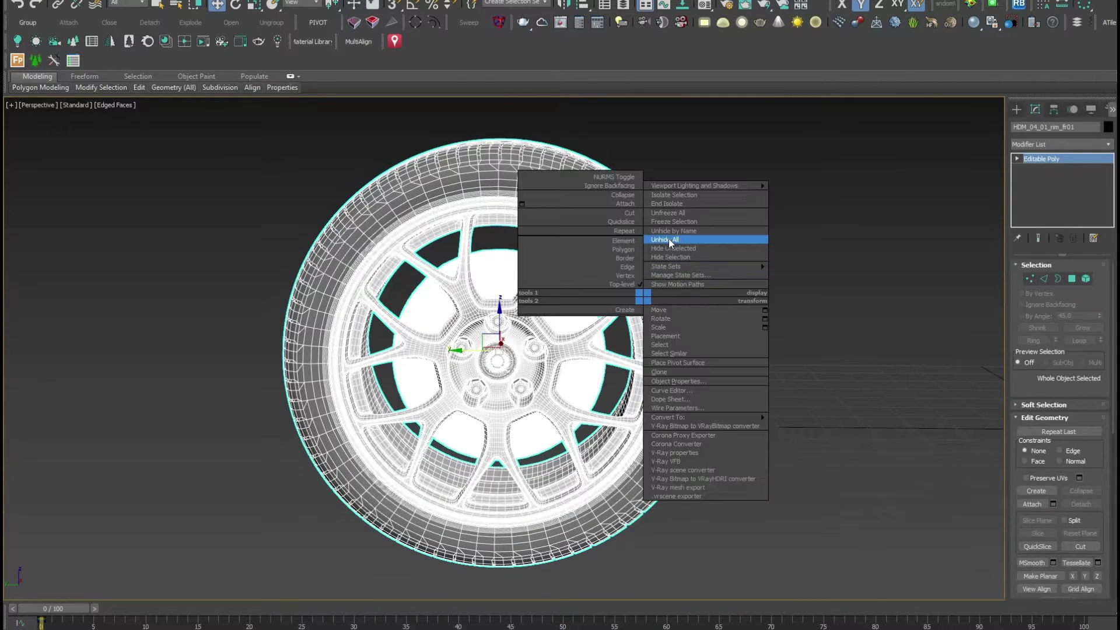
click(669, 239)
scroll(547, 360, down, 2)
scroll(546, 360, down, 5)
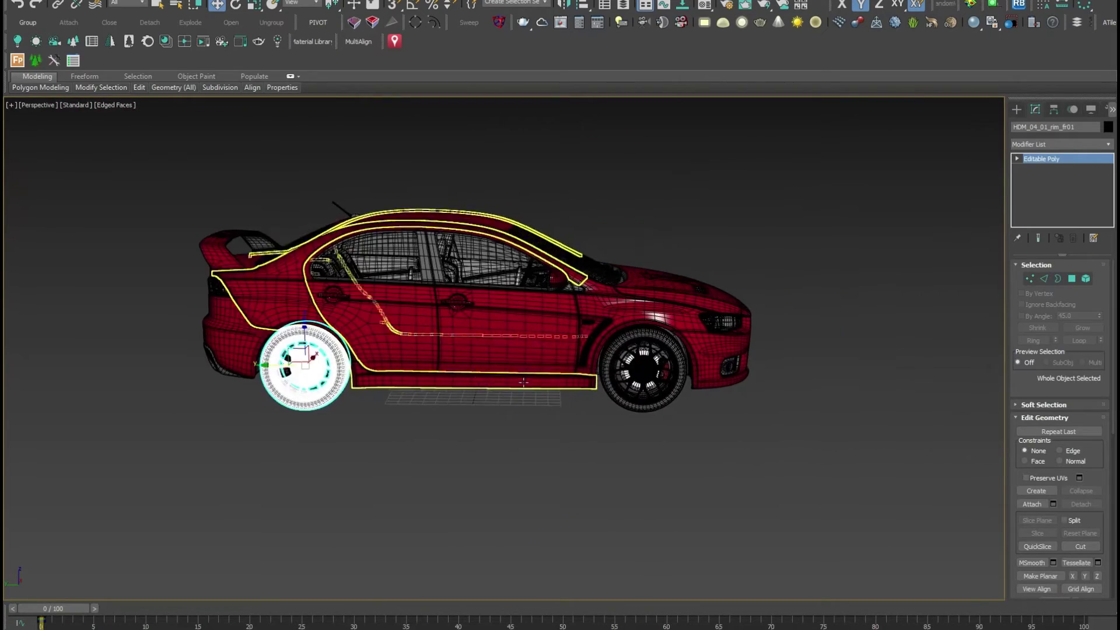
alt+middle_drag(524, 382, 650, 328)
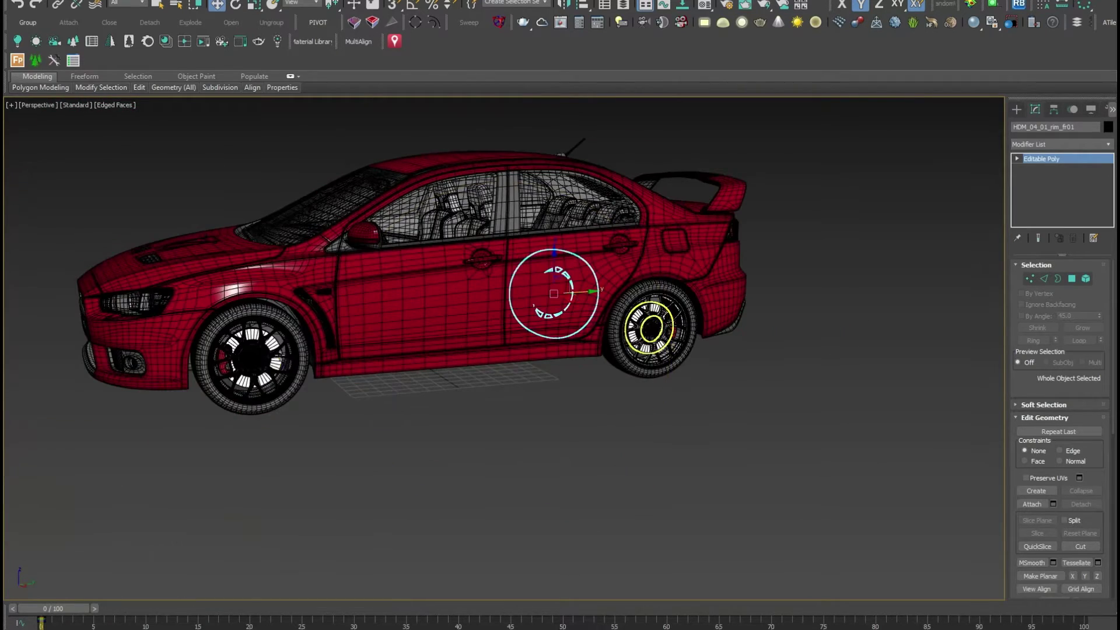
- Select the rear wheel's rim, lug nuts, brake disc, tire and inner part, then isolate them
click(659, 328)
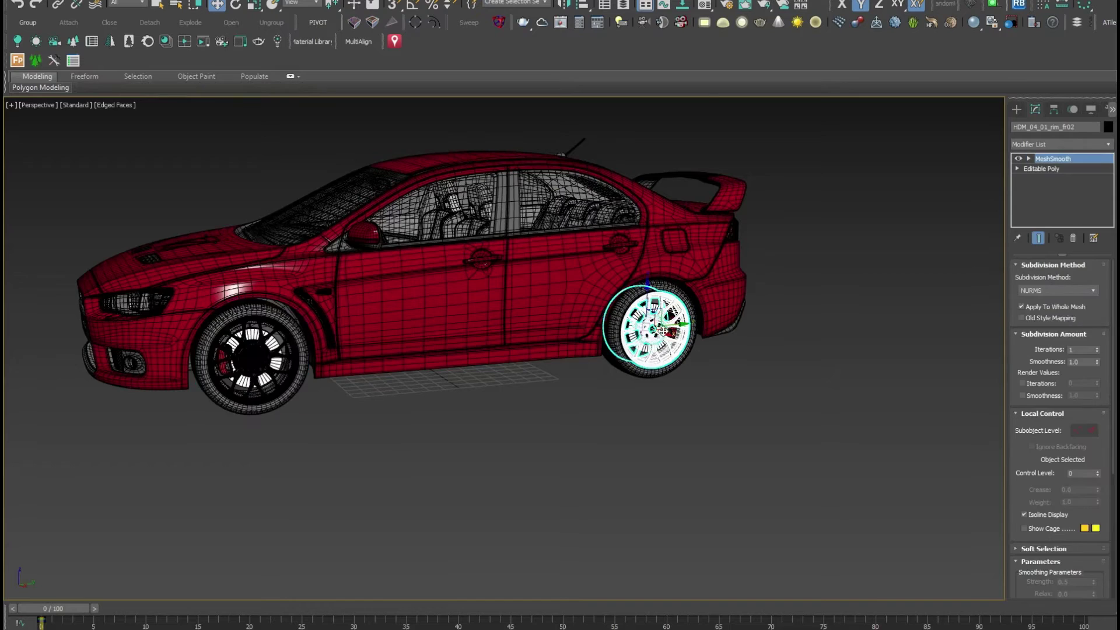
scroll(664, 330, up, 8)
ctrl+click(617, 333)
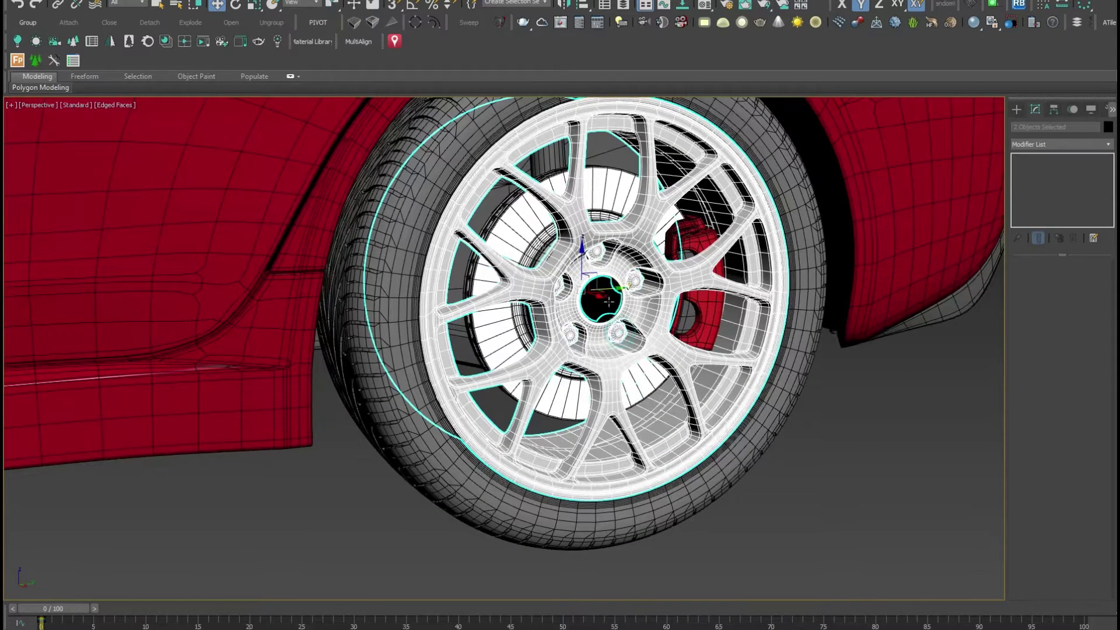
ctrl+click(648, 380)
ctrl+click(760, 417)
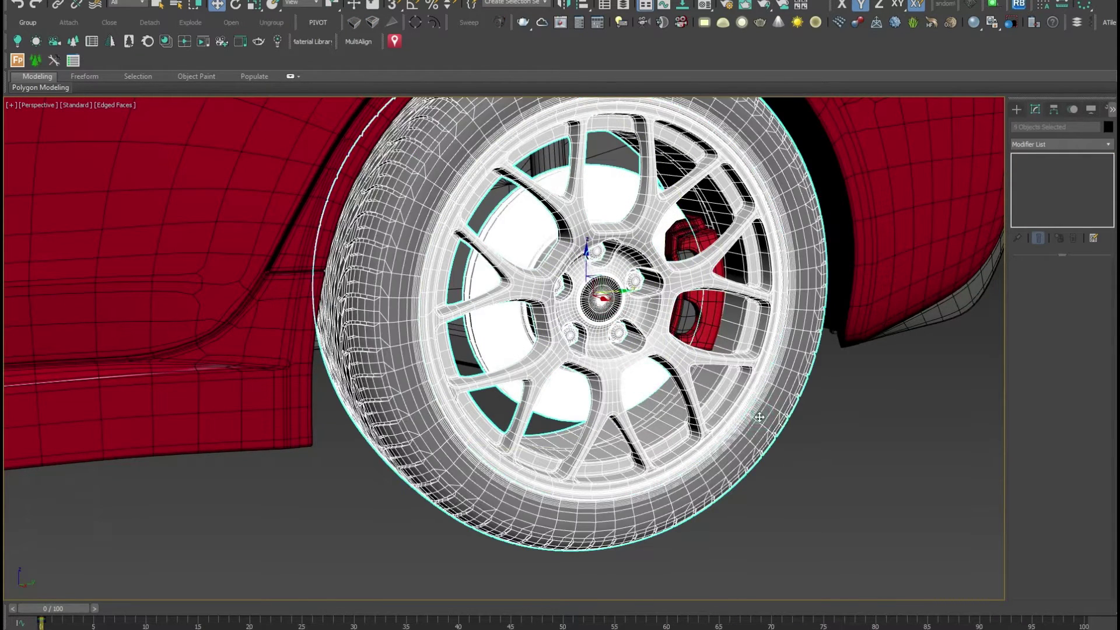
alt+middle_drag(743, 394, 628, 376)
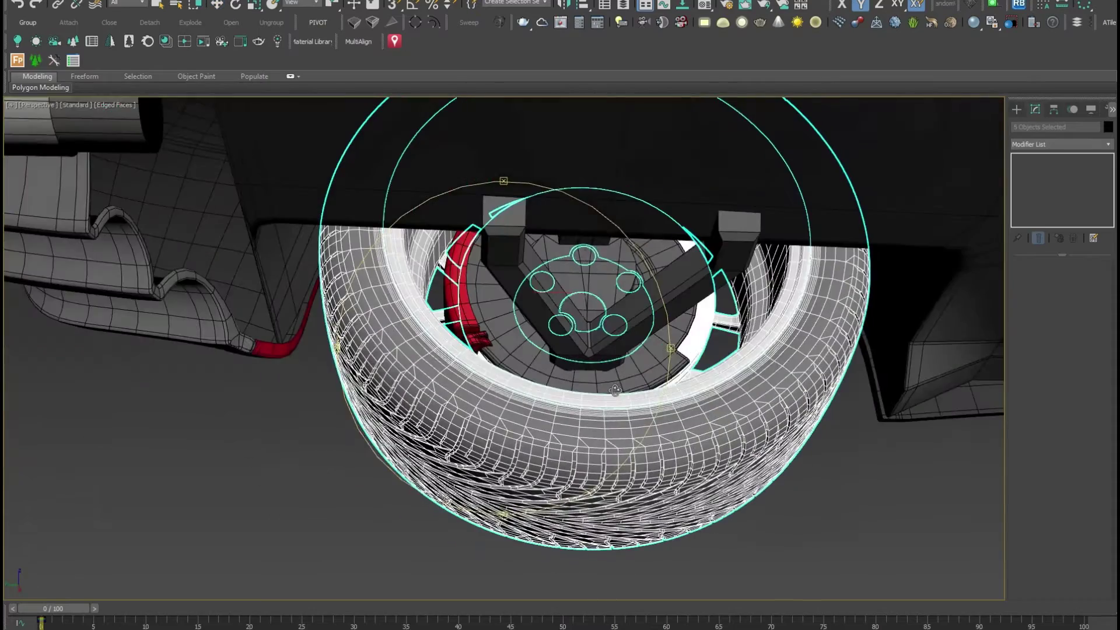
ctrl+click(627, 376)
key(alt+q)
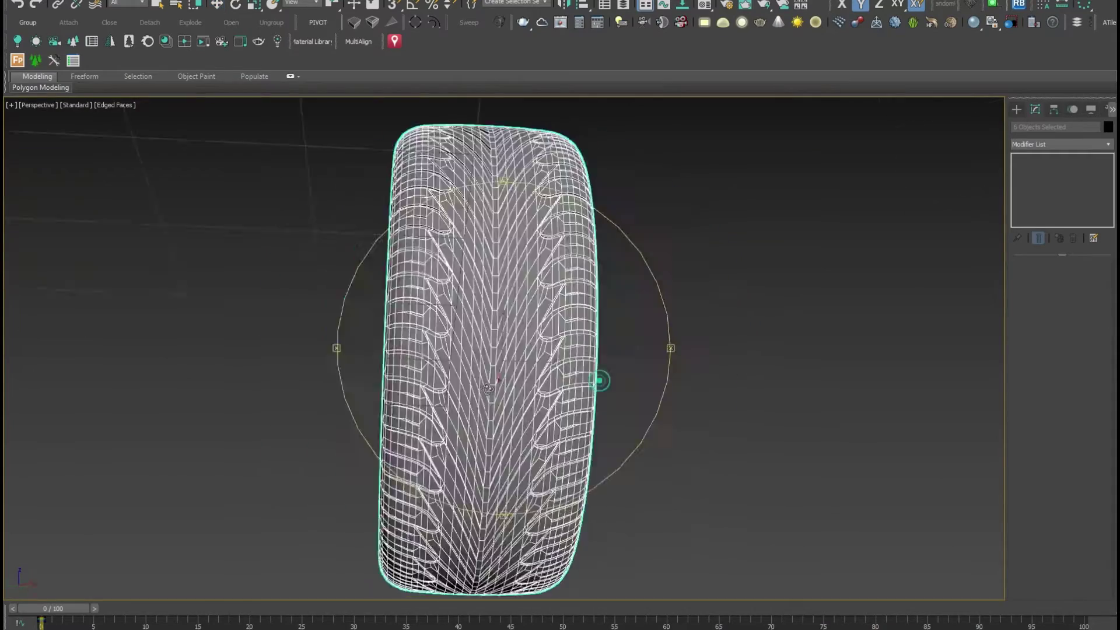
mouse_move(628, 375)
alt+middle_down()
mouse_move(407, 426)
mouse_move(428, 435)
alt+middle_up()
- Convert rim HDM_04_01_rim_fr02 to Editable Poly
key(w)
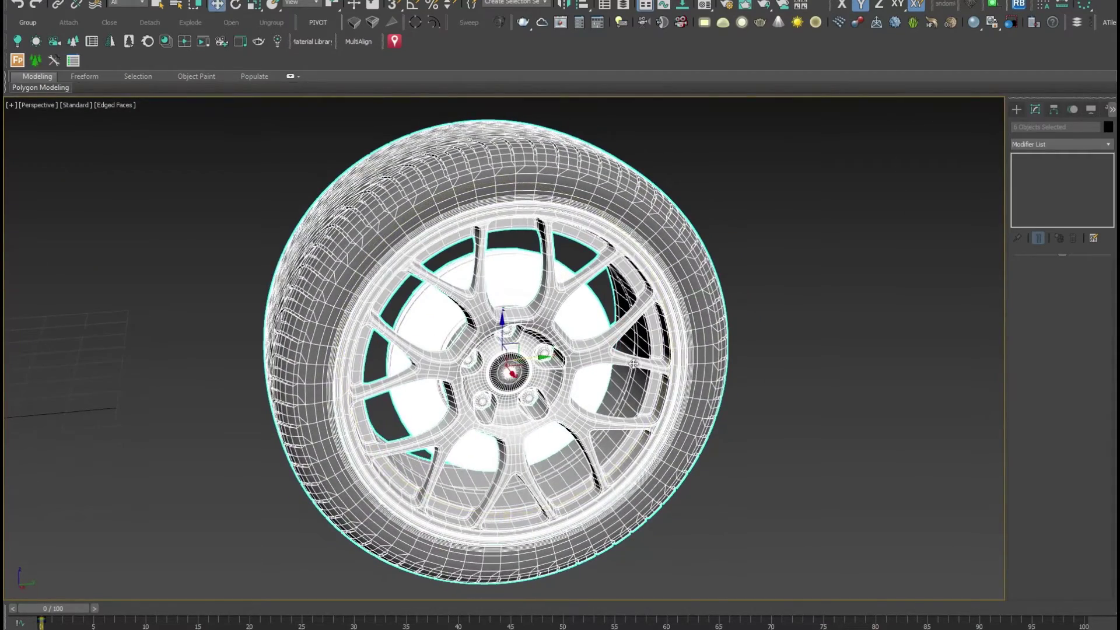
click(634, 363)
right_click(621, 399)
mouse_move(647, 519)
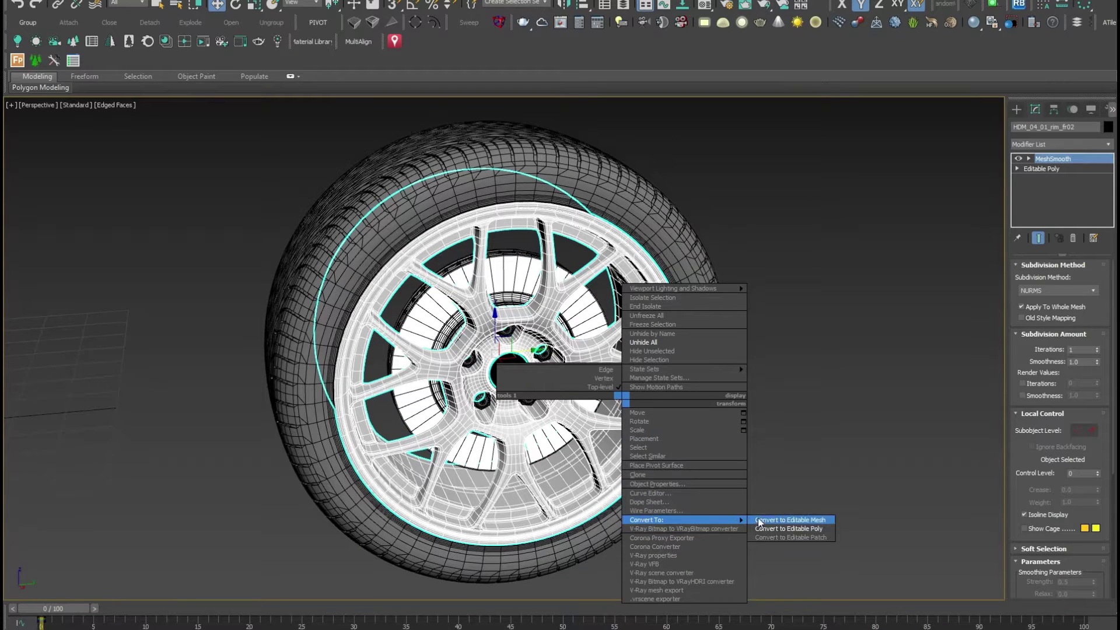
click(764, 529)
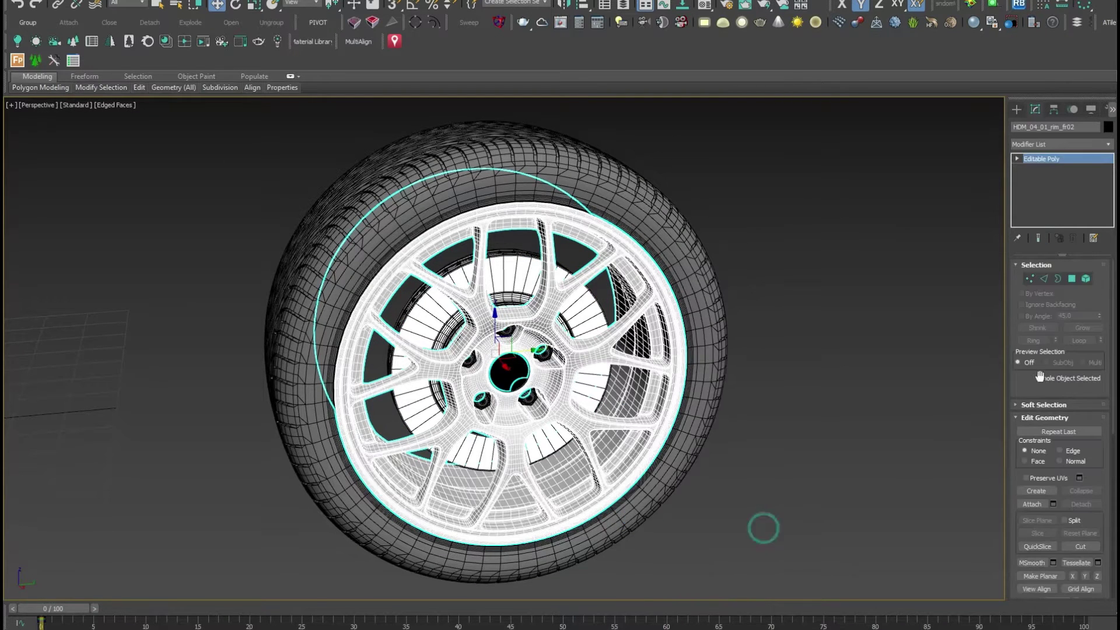
- Attach all five listed wheel parts to the rear rim
click(1054, 504)
key(ctrl+a)
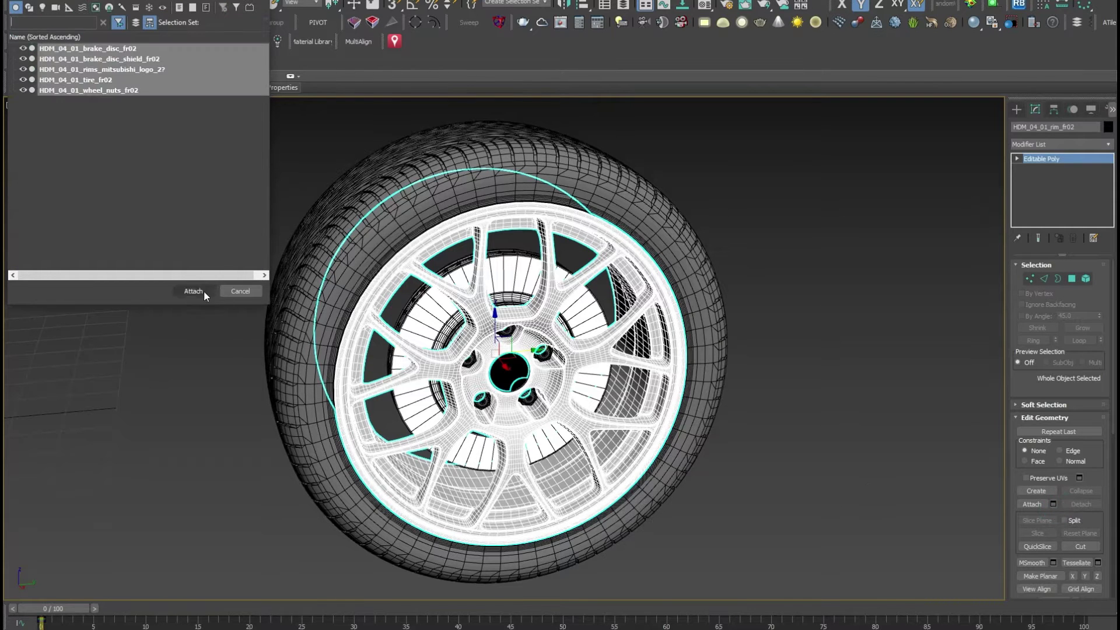
click(204, 294)
click(621, 303)
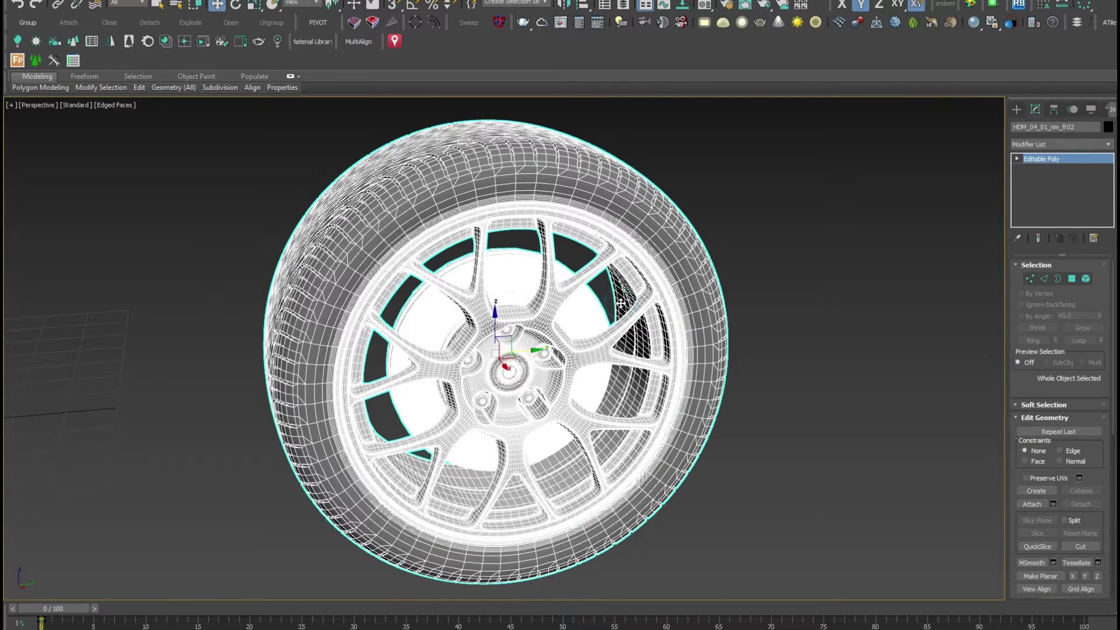
click(747, 225)
- Unhide the car body around the merged rear wheel
click(688, 252)
right_click(753, 212)
click(775, 155)
scroll(583, 262, down, 5)
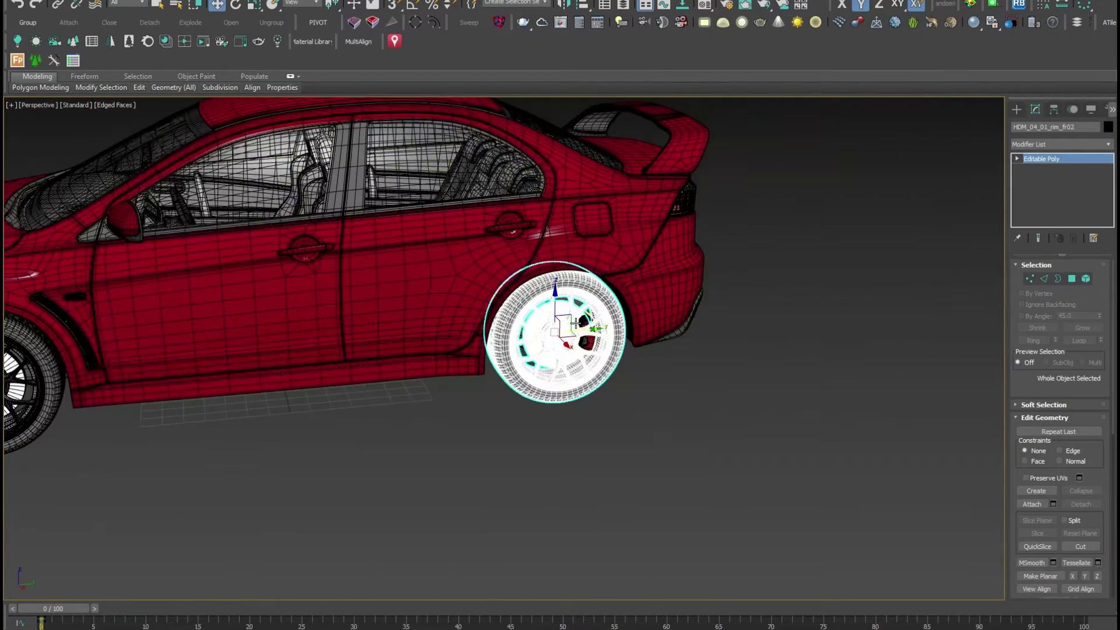
alt+middle_drag(583, 262, 467, 292)
scroll(444, 386, up, 3)
- Select all four merged wheels and hide them
ctrl+click(446, 391)
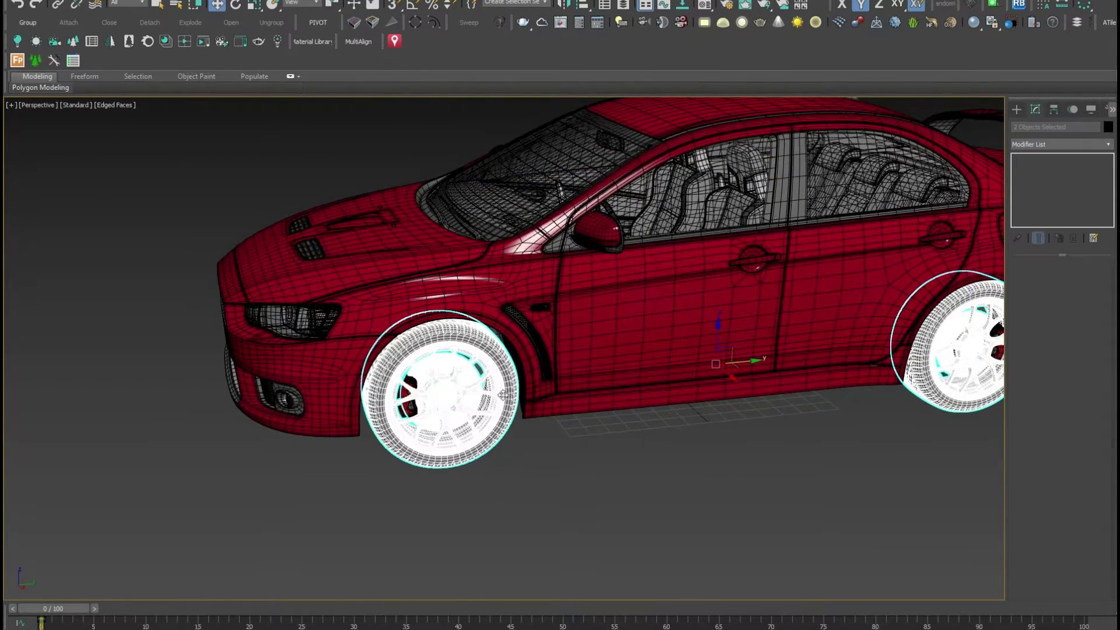
mouse_move(503, 395)
alt+middle_down()
mouse_move(443, 403)
mouse_move(366, 446)
mouse_move(725, 432)
alt+middle_up()
ctrl+click(366, 446)
ctrl+click(752, 411)
right_click(754, 415)
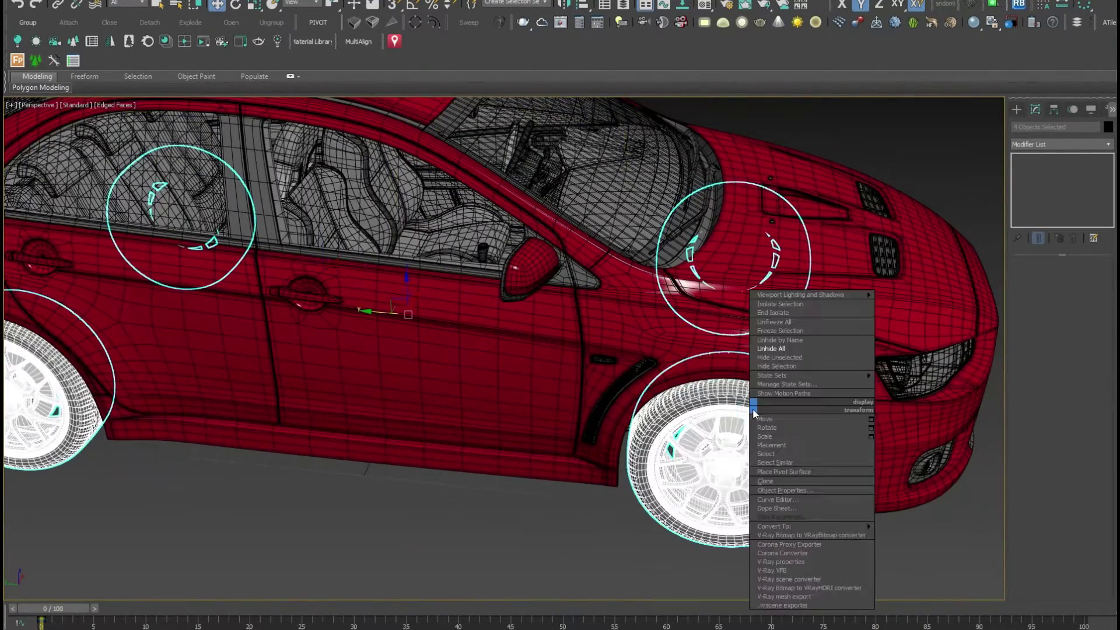
click(776, 366)
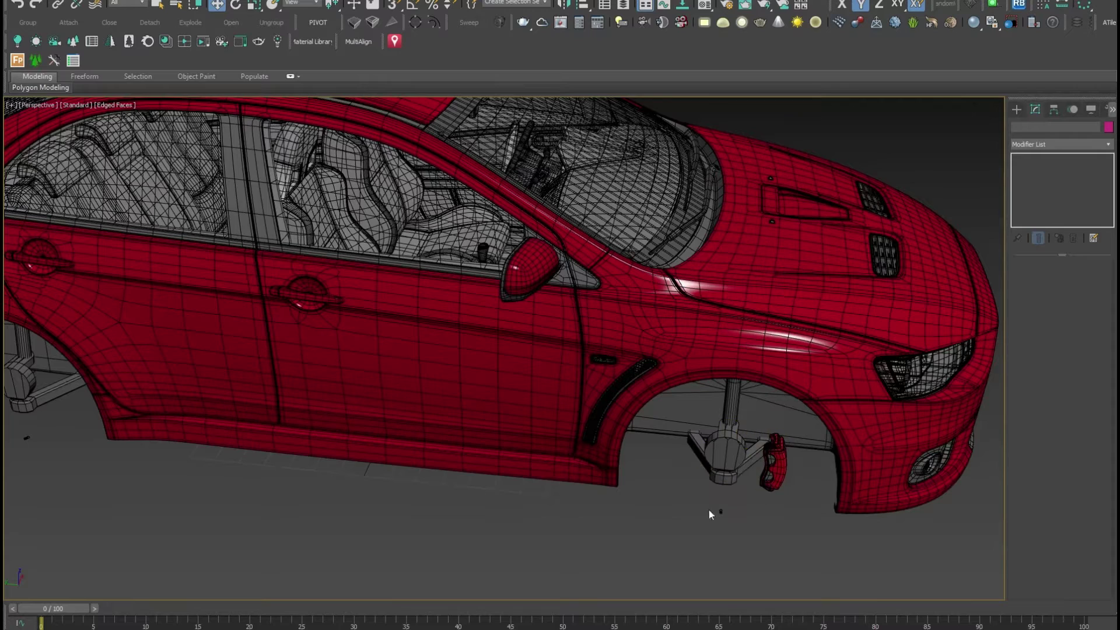
- Select the front brake caliper under the car body
click(709, 509)
alt+middle_drag(161, 446, 195, 421)
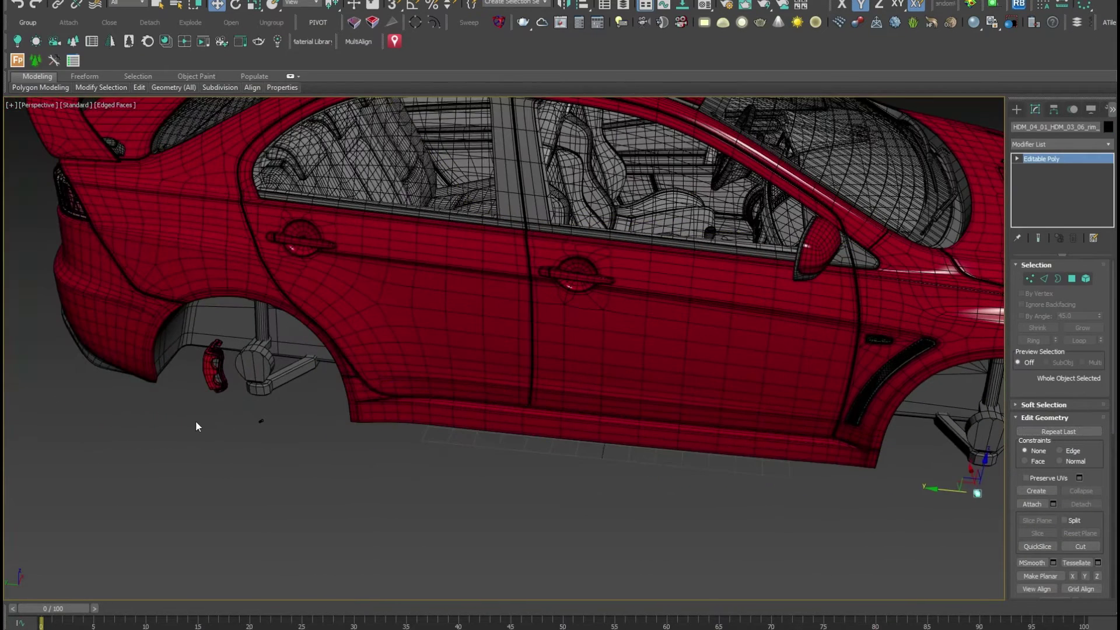
drag(196, 426, 303, 454)
scroll(451, 456, down, 10)
mouse_move(451, 456)
alt+middle_down()
mouse_move(394, 443)
mouse_move(510, 350)
alt+middle_up()
scroll(490, 348, up, 8)
click(450, 320)
mouse_move(700, 234)
middle_down()
mouse_move(713, 252)
mouse_move(525, 438)
middle_up()
ctrl+click(684, 286)
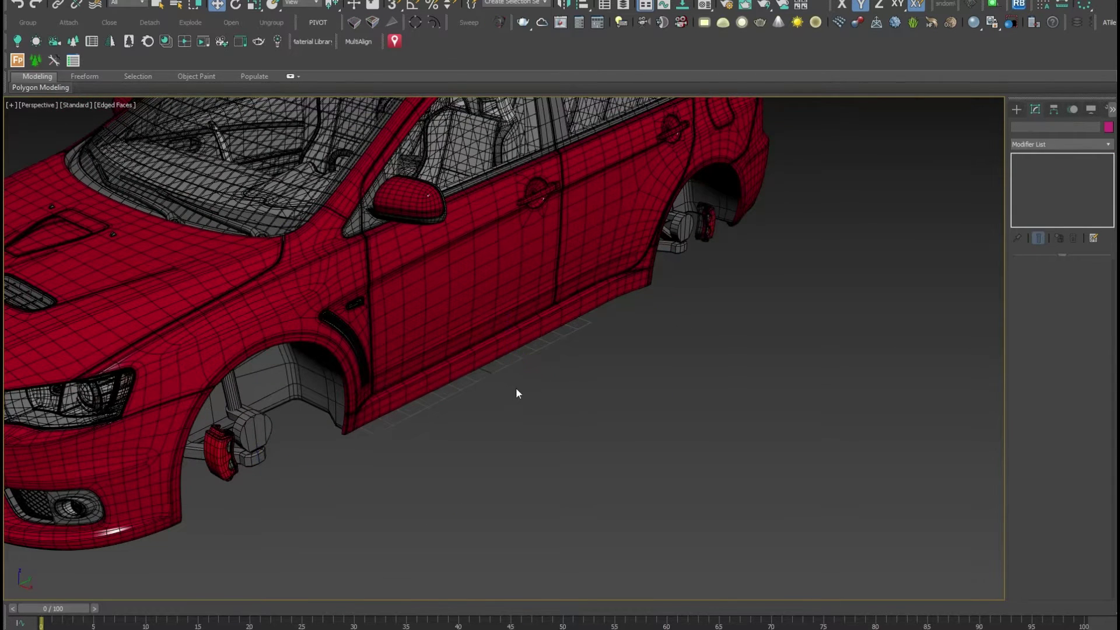
scroll(517, 391, down, 8)
click(420, 400)
scroll(525, 351, up, 7)
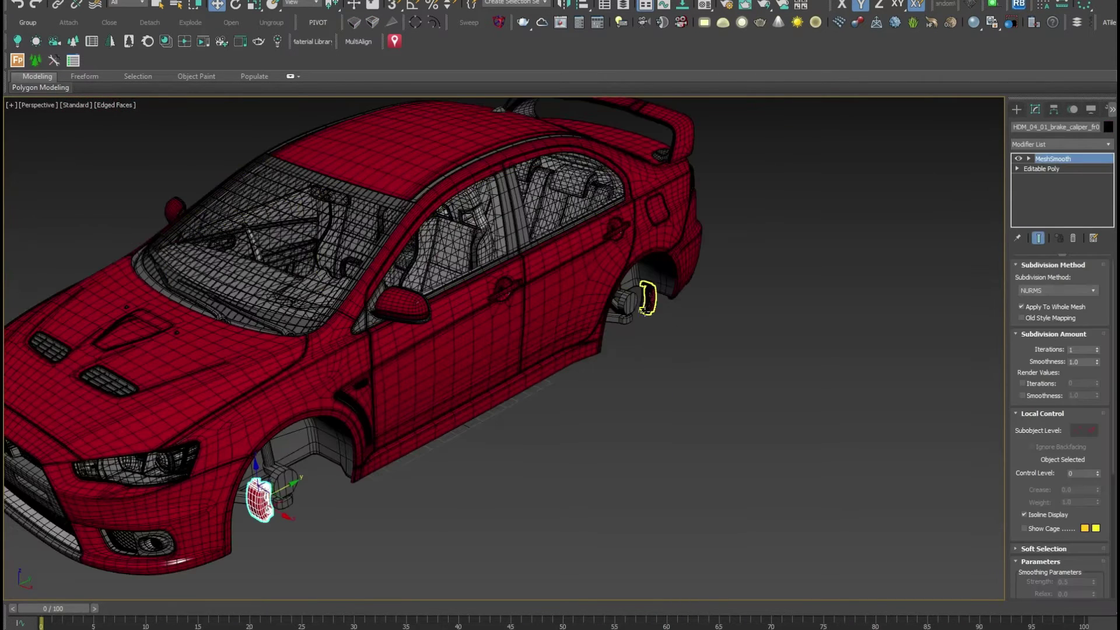
- Hide both front and rear brake calipers, then region-select the car body
ctrl+click(647, 307)
scroll(631, 324, down, 8)
alt+middle_drag(631, 324, 674, 436)
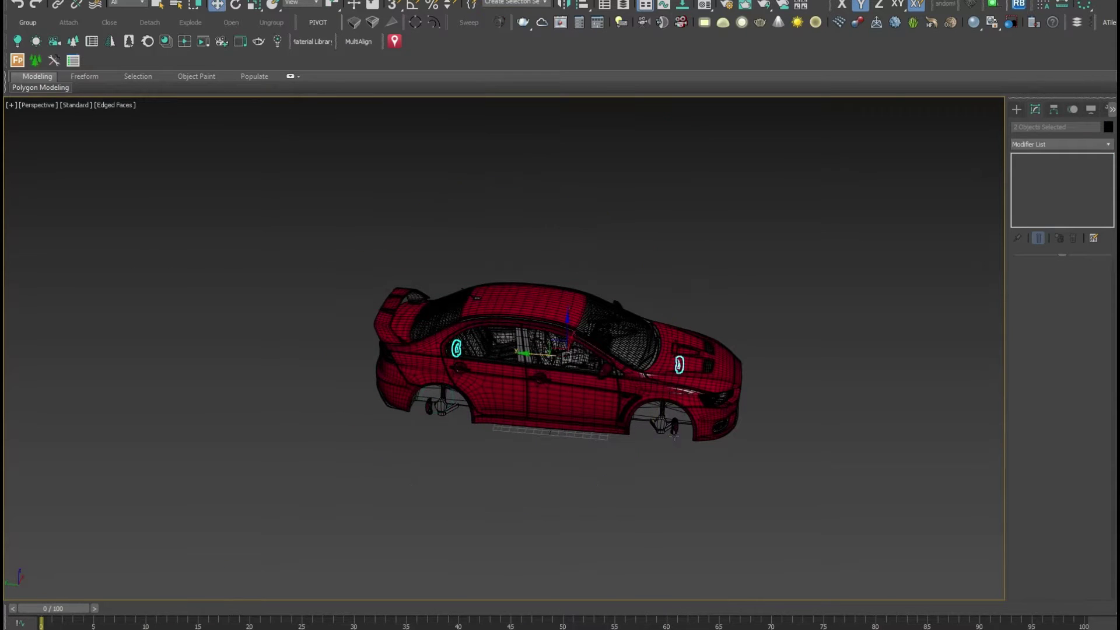
right_click(426, 411)
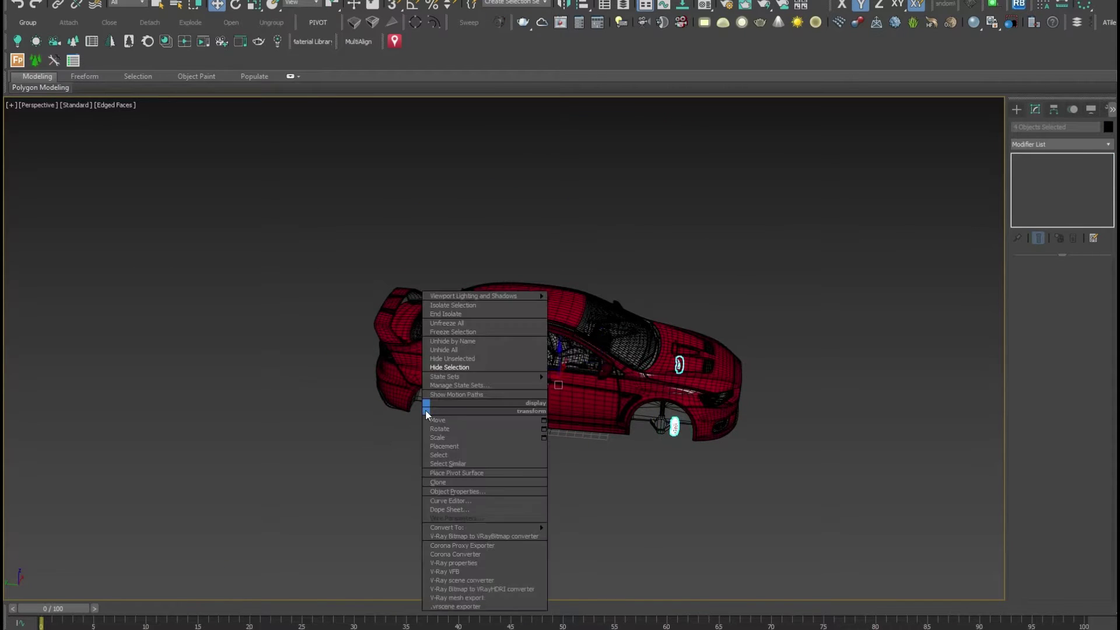
click(442, 370)
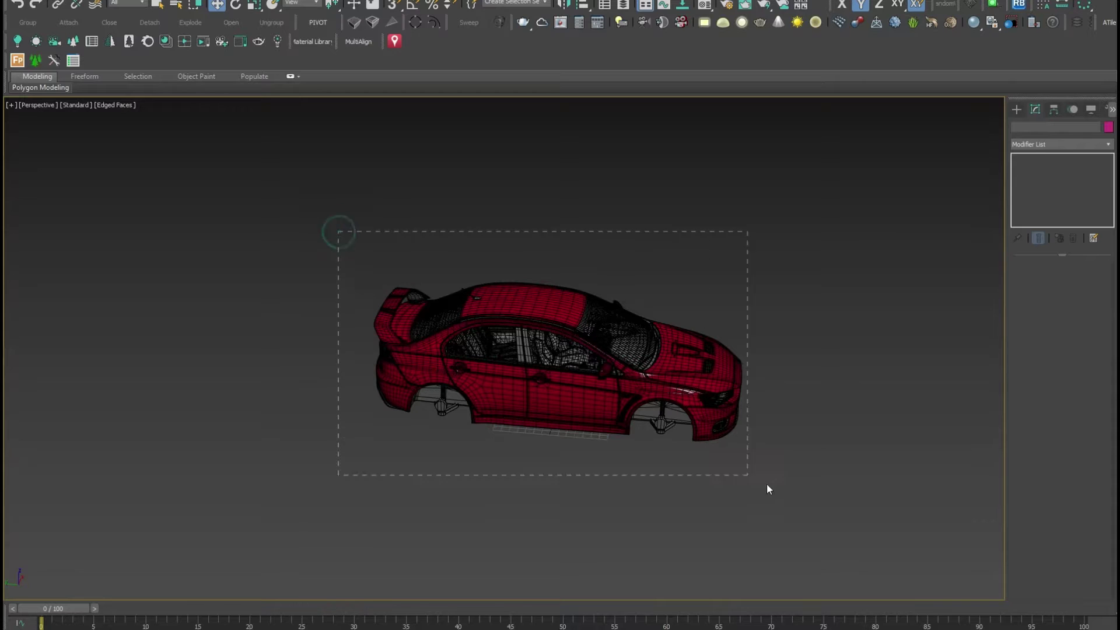
drag(787, 496, 787, 496)
- Convert HDM_04_01_doors to an Editable Poly
click(568, 490)
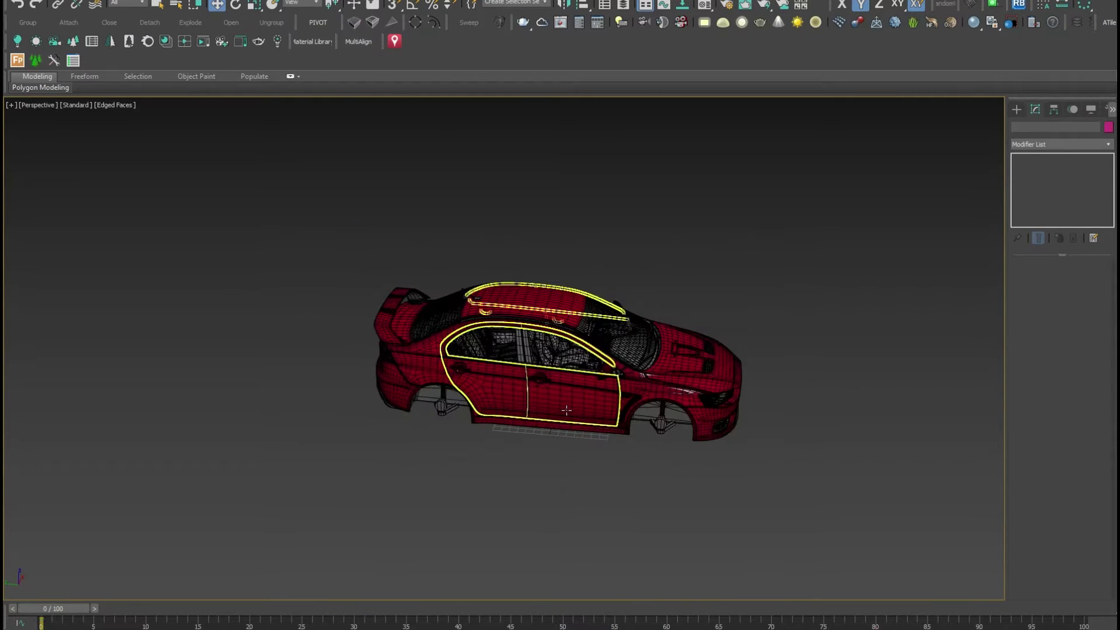
click(569, 414)
right_click(569, 414)
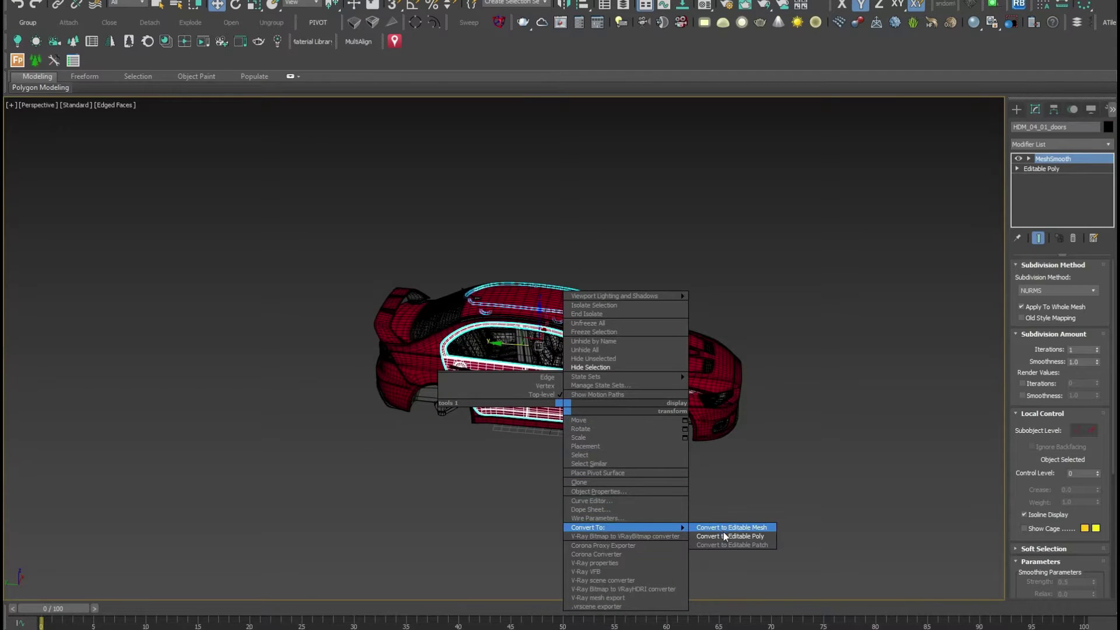
click(723, 538)
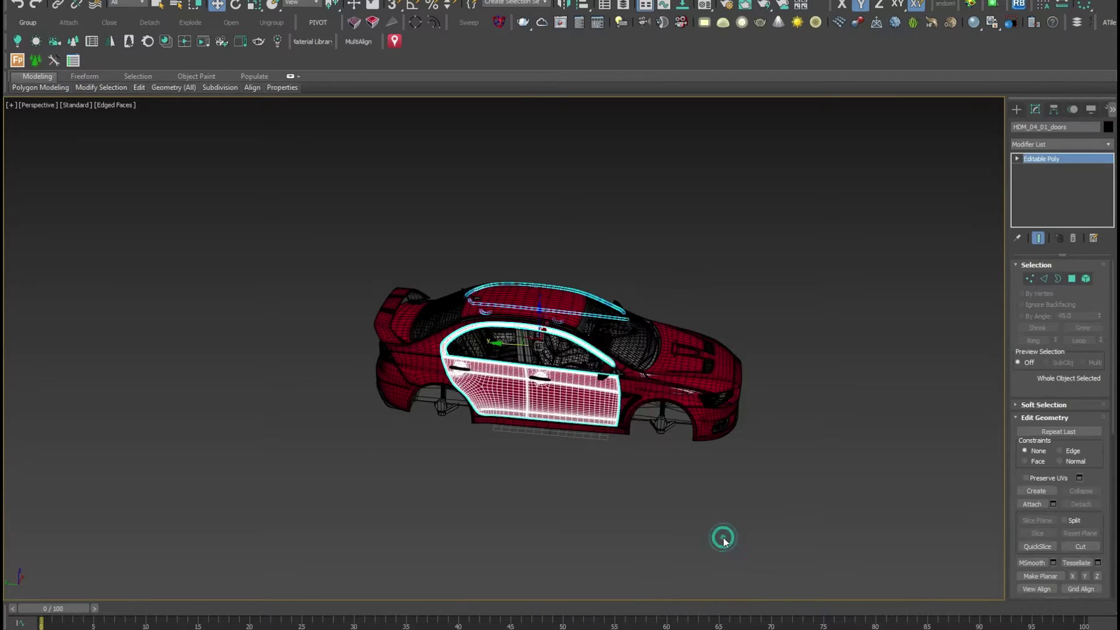
- Attach all the remaining car body parts into the doors mesh from the Attach List
click(1054, 505)
click(195, 291)
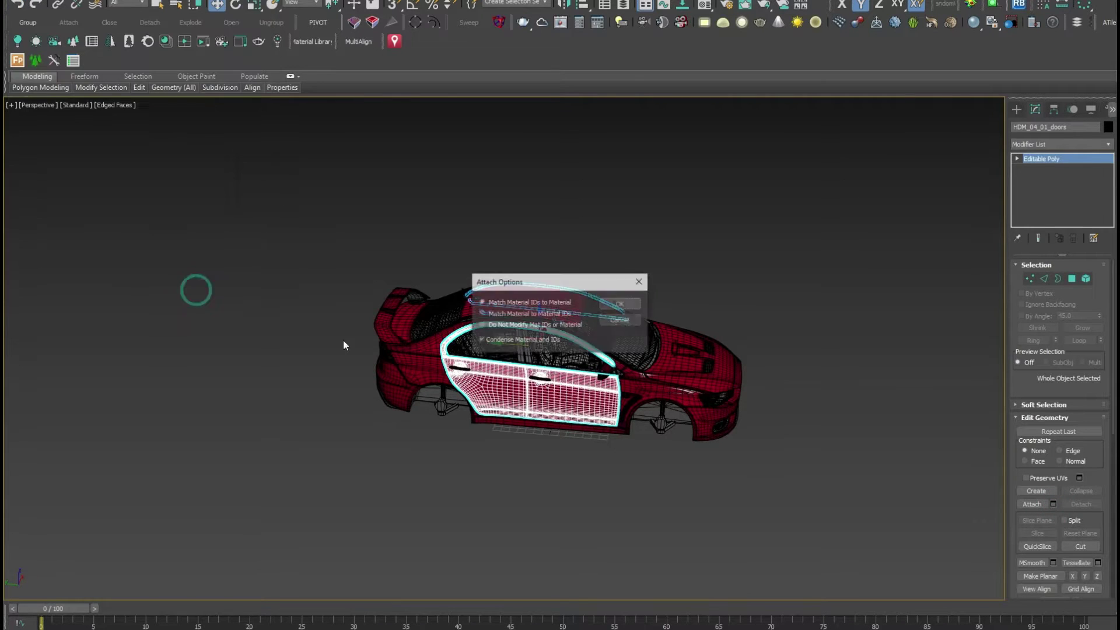
click(615, 298)
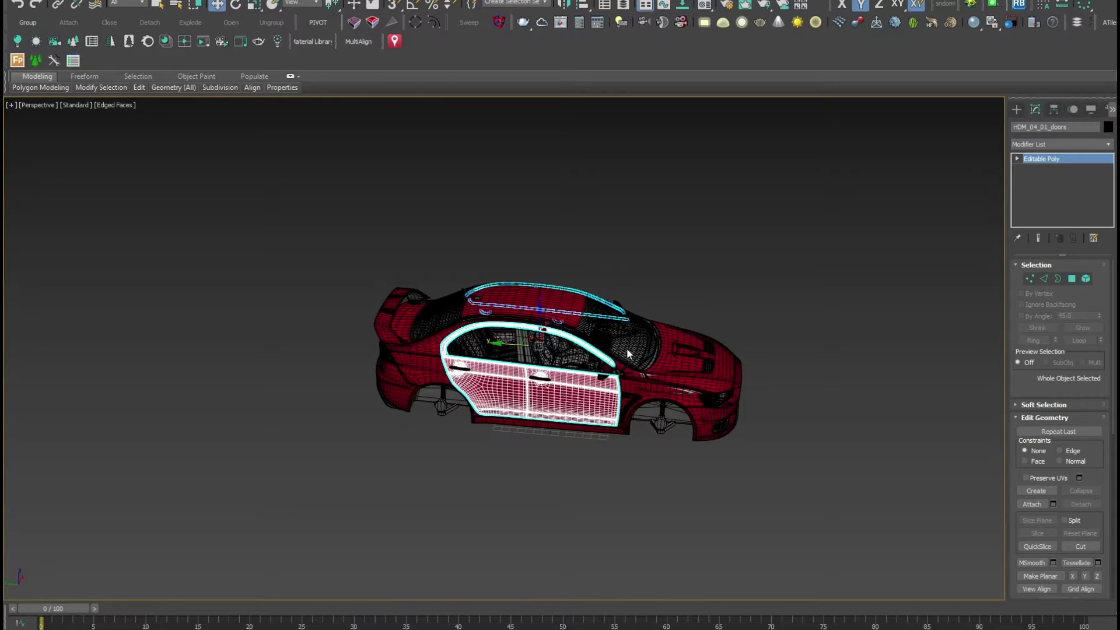
click(604, 319)
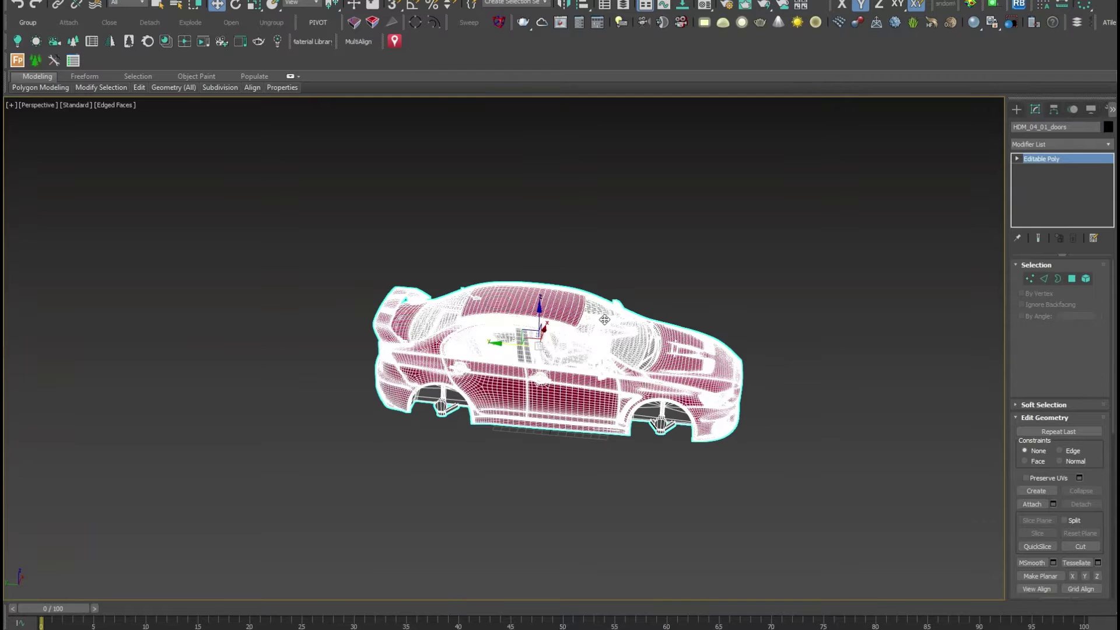
click(593, 256)
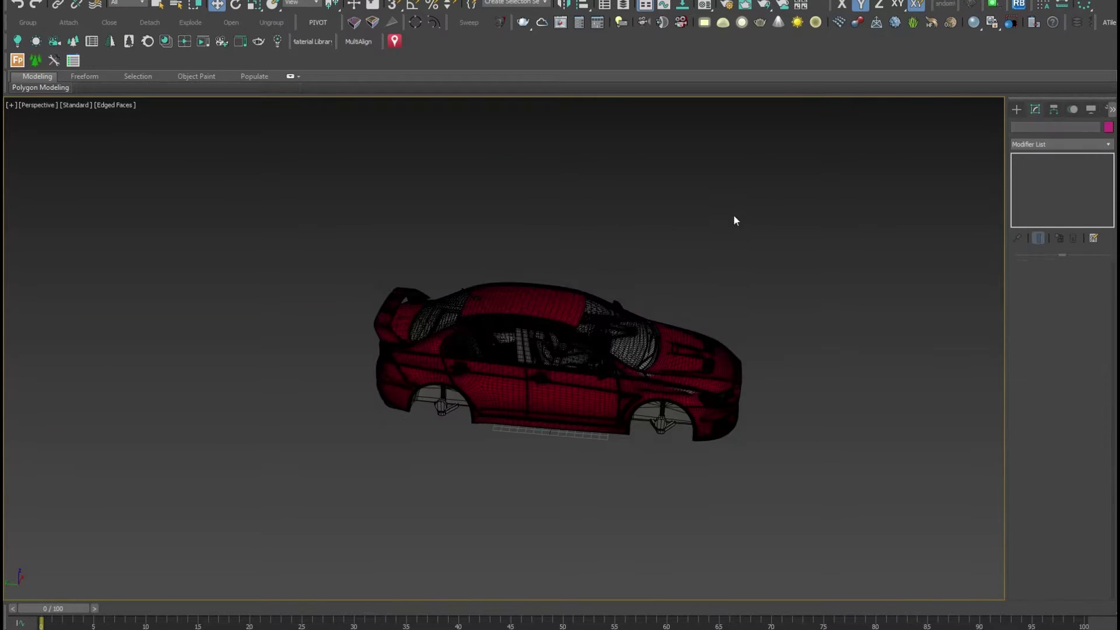
- Unhide the wheels and drop the DriverMaster script in to create Rig_Main_Controller_001
right_click(774, 217)
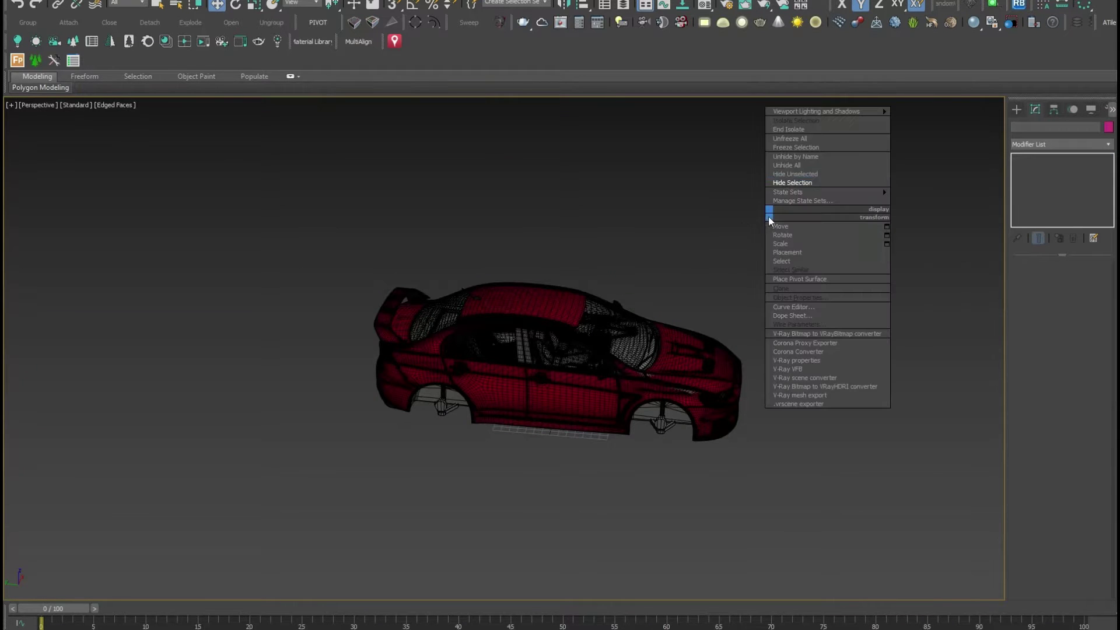
click(781, 168)
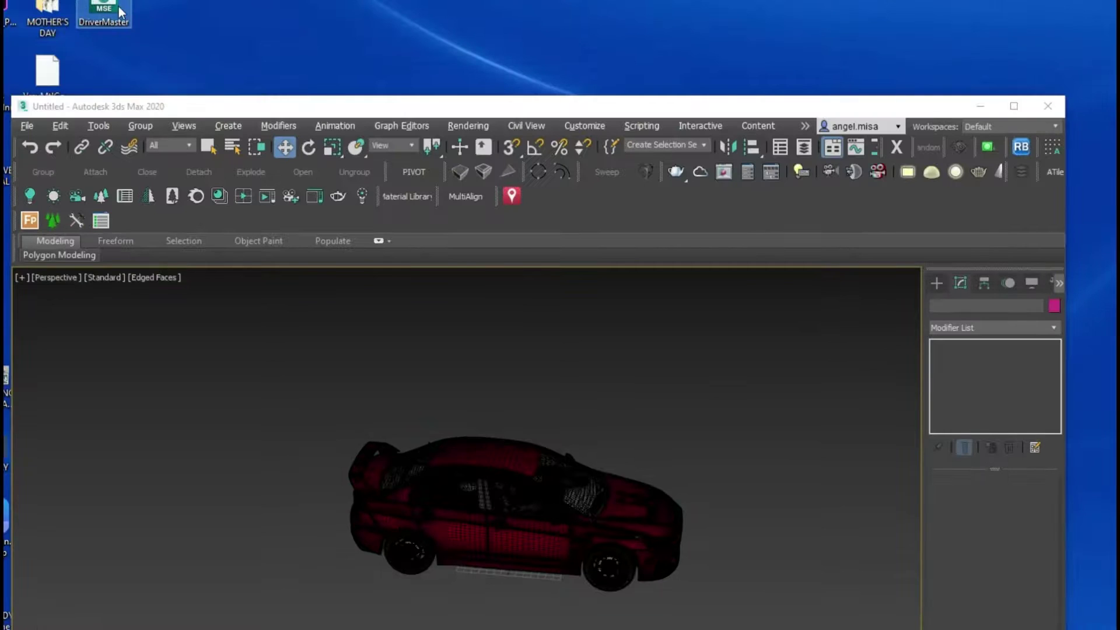
drag(111, 6, 838, 331)
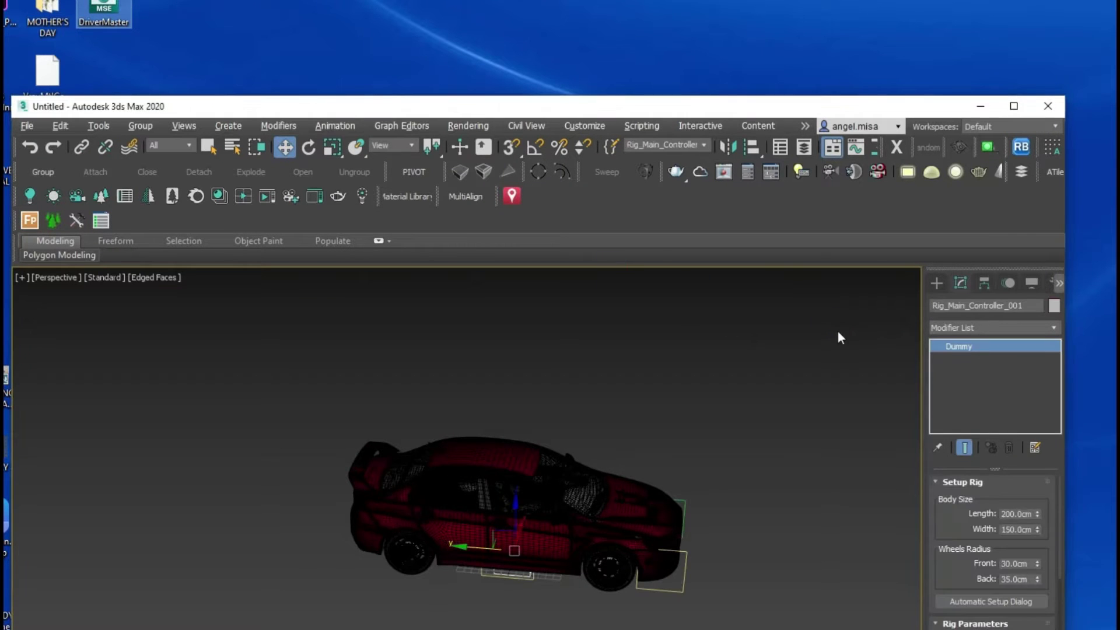
double_click(933, 103)
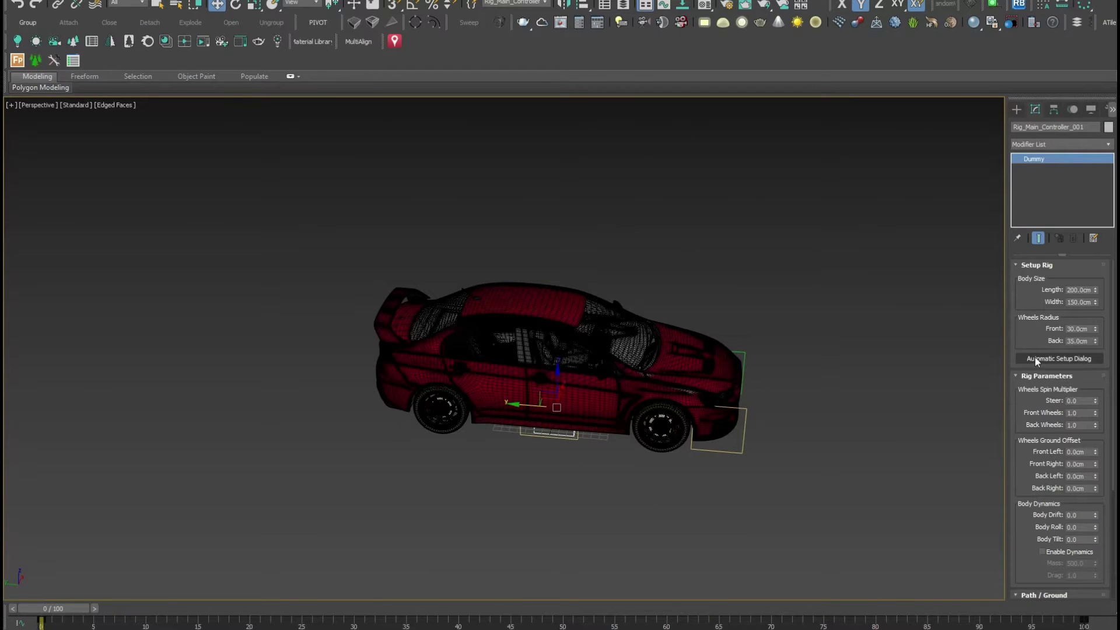
- Open the rig's Automatic Setup and assign the front-left rim as FL Wheel
click(1036, 359)
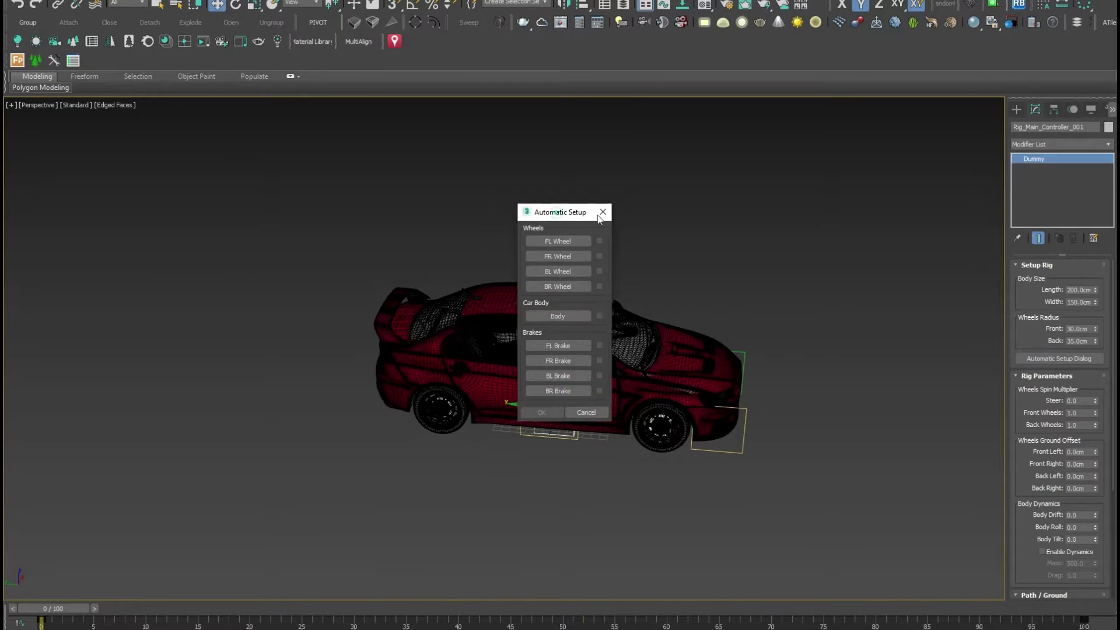
drag(597, 214, 891, 203)
alt+middle_drag(687, 366, 445, 412)
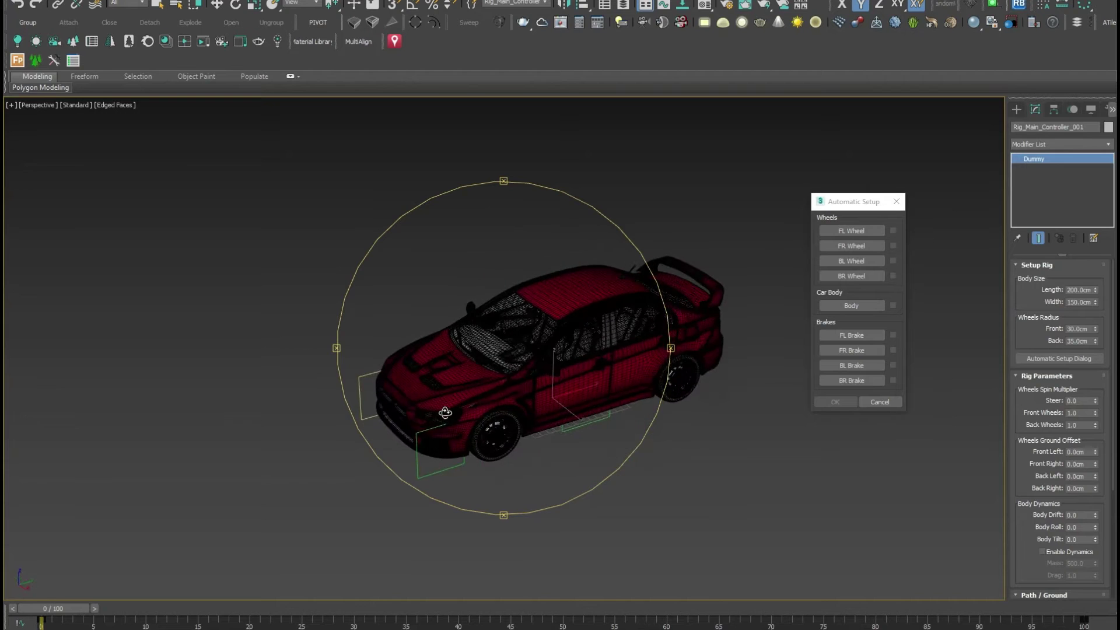
scroll(490, 432, up, 5)
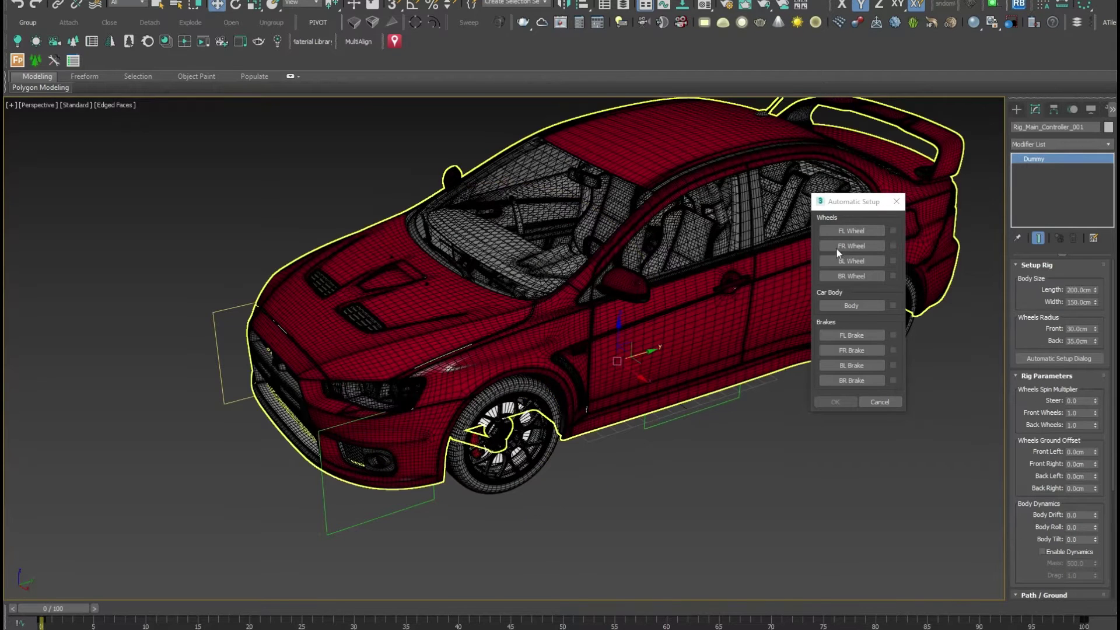
click(840, 231)
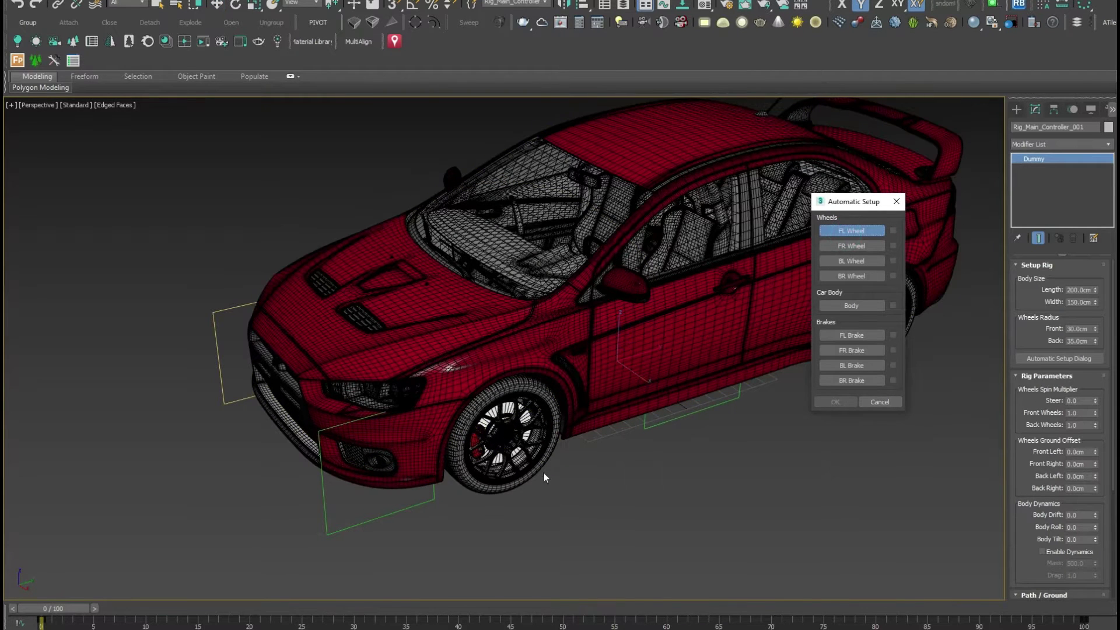
click(511, 484)
scroll(514, 496, up, 2)
middle_drag(514, 497, 534, 462)
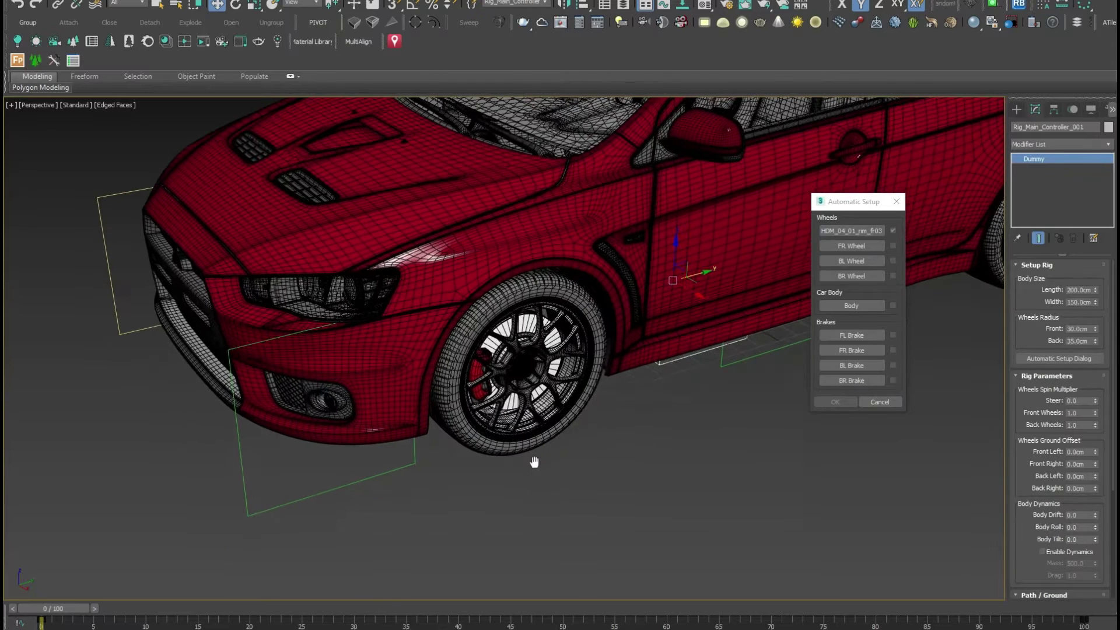
scroll(526, 421, down, 2)
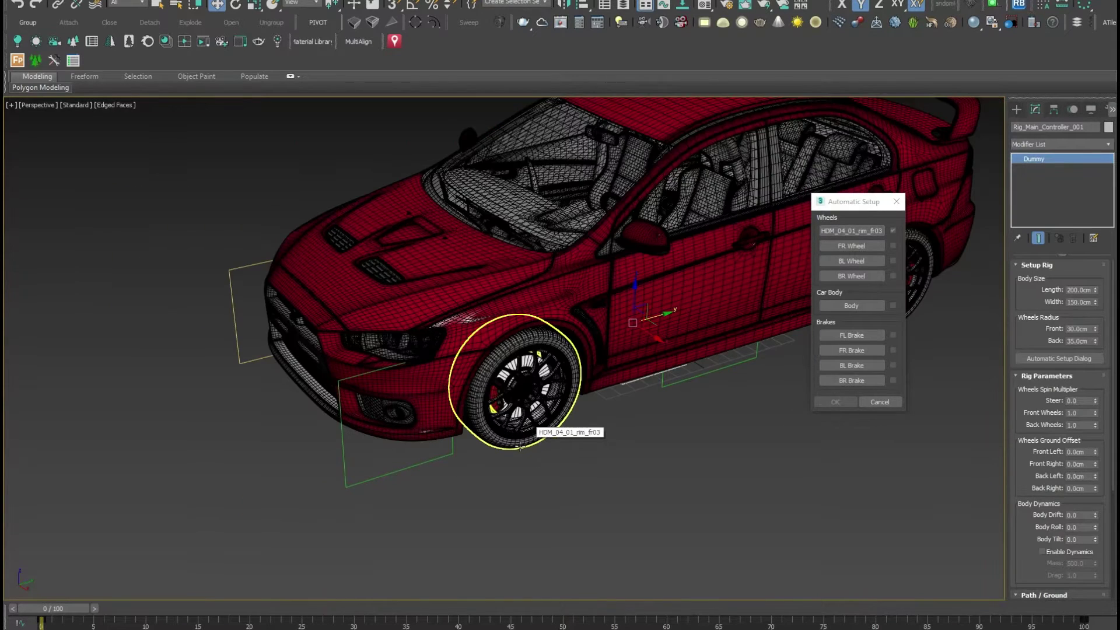
scroll(520, 433, down, 2)
- Assign the remaining rims as the FR, BL and BR Wheels
click(852, 245)
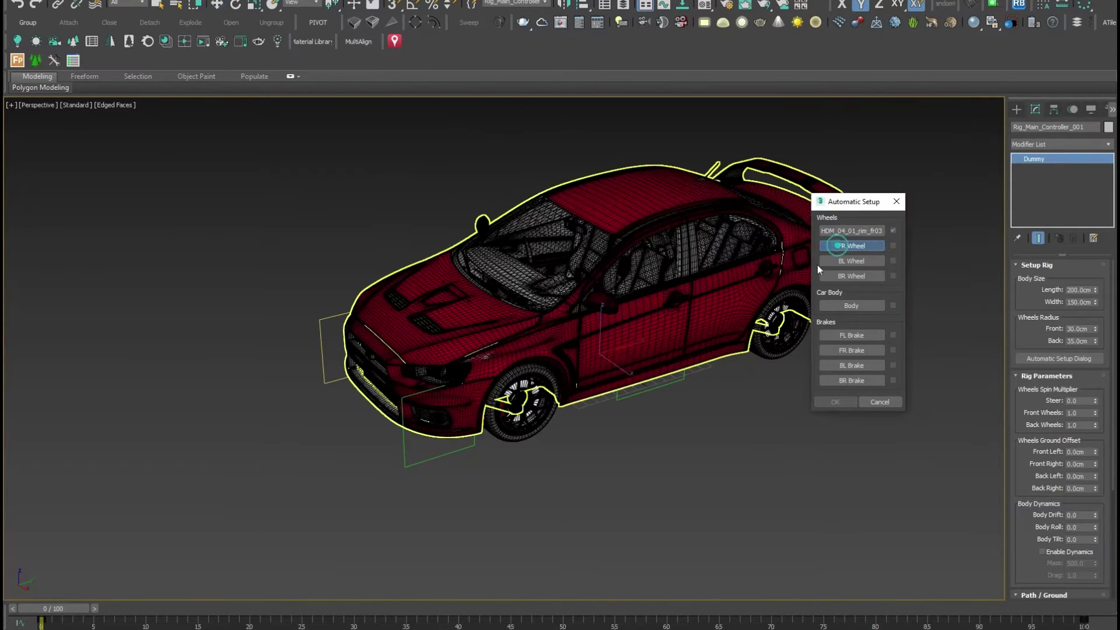
alt+middle_drag(516, 402, 671, 409)
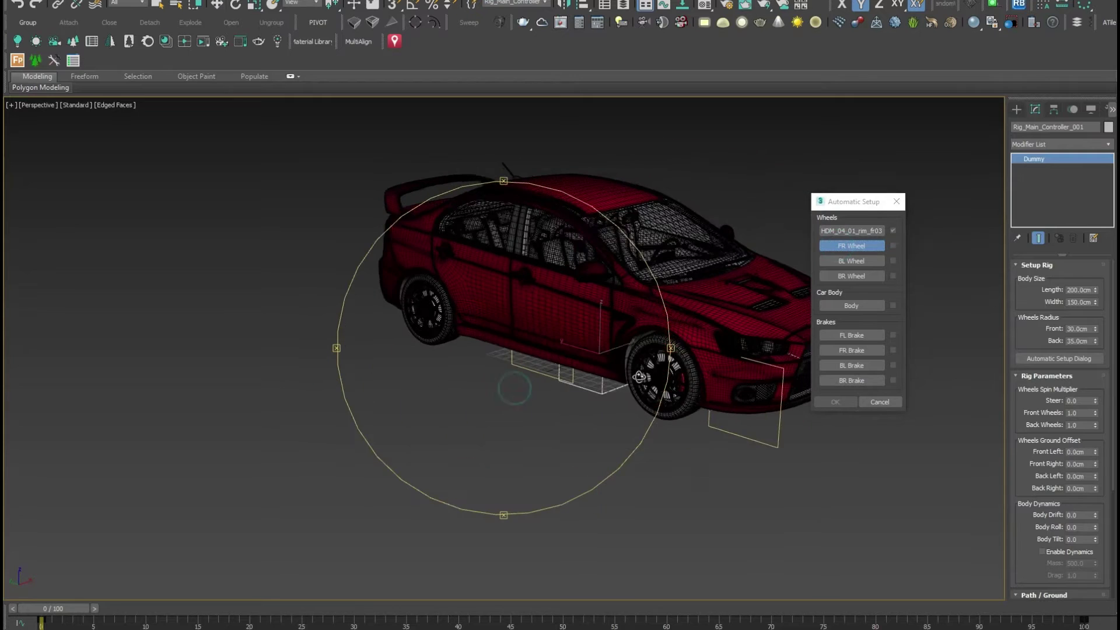
click(687, 414)
click(856, 258)
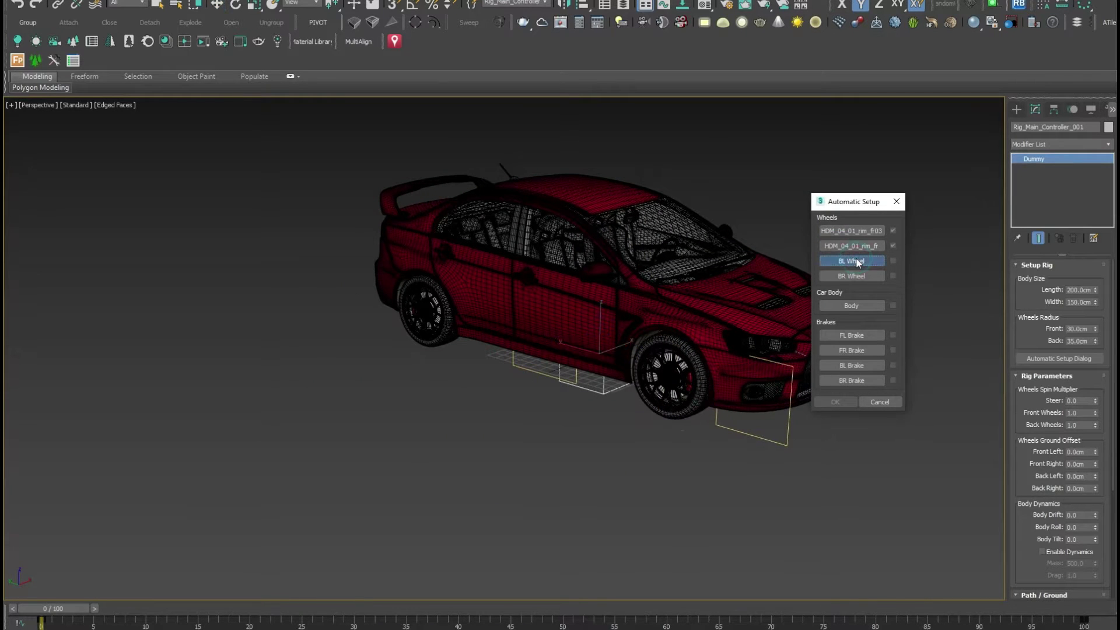
alt+middle_drag(541, 387, 671, 385)
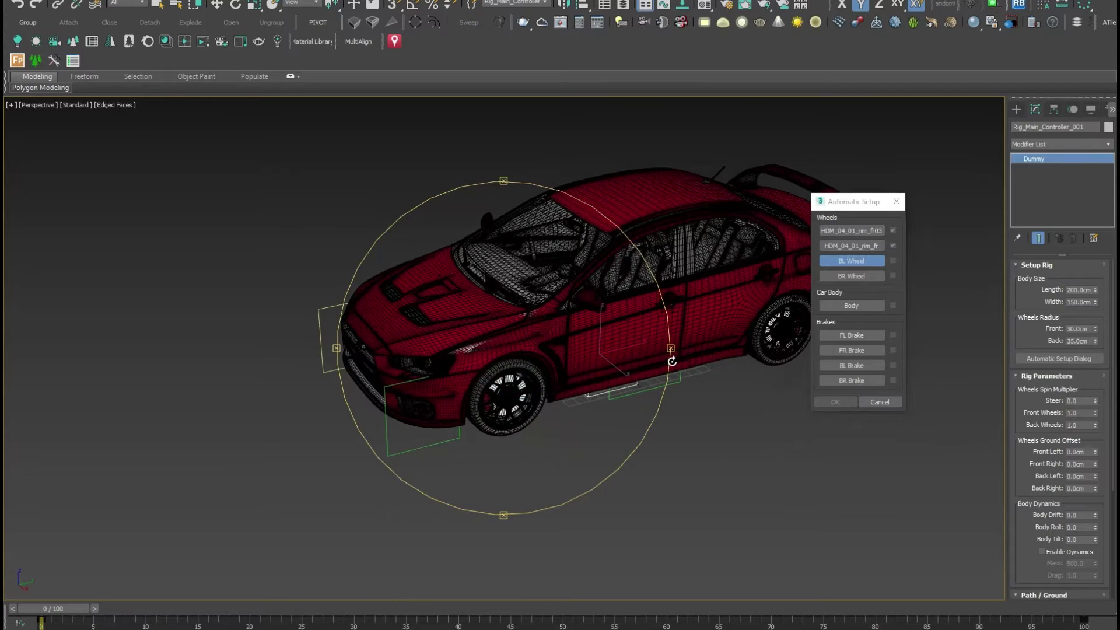
click(765, 359)
alt+middle_drag(771, 350, 753, 315)
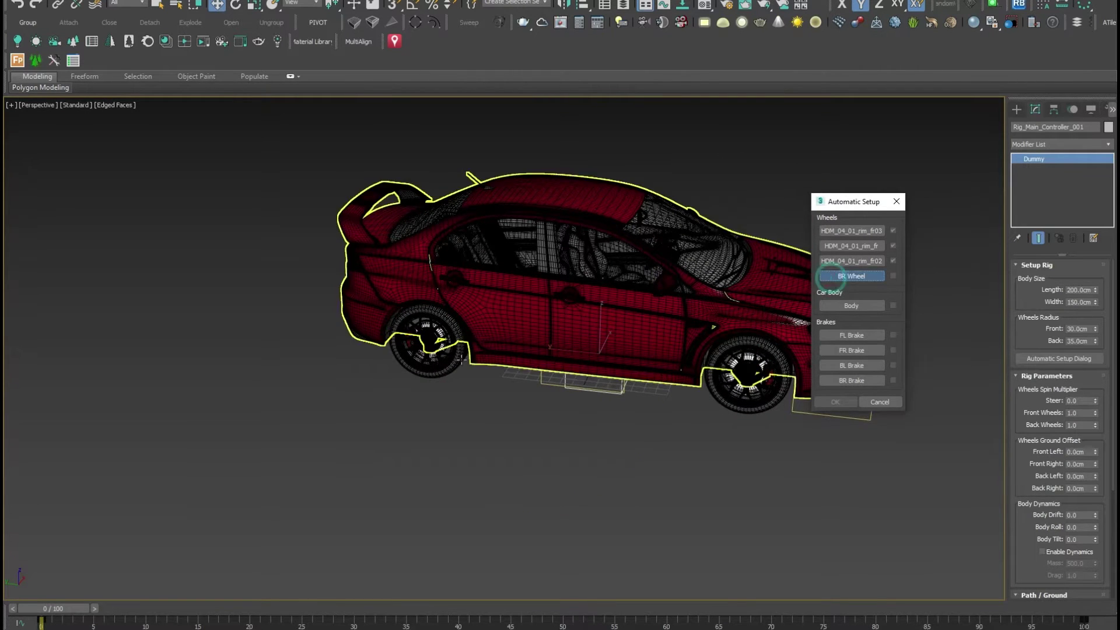
click(852, 276)
click(455, 366)
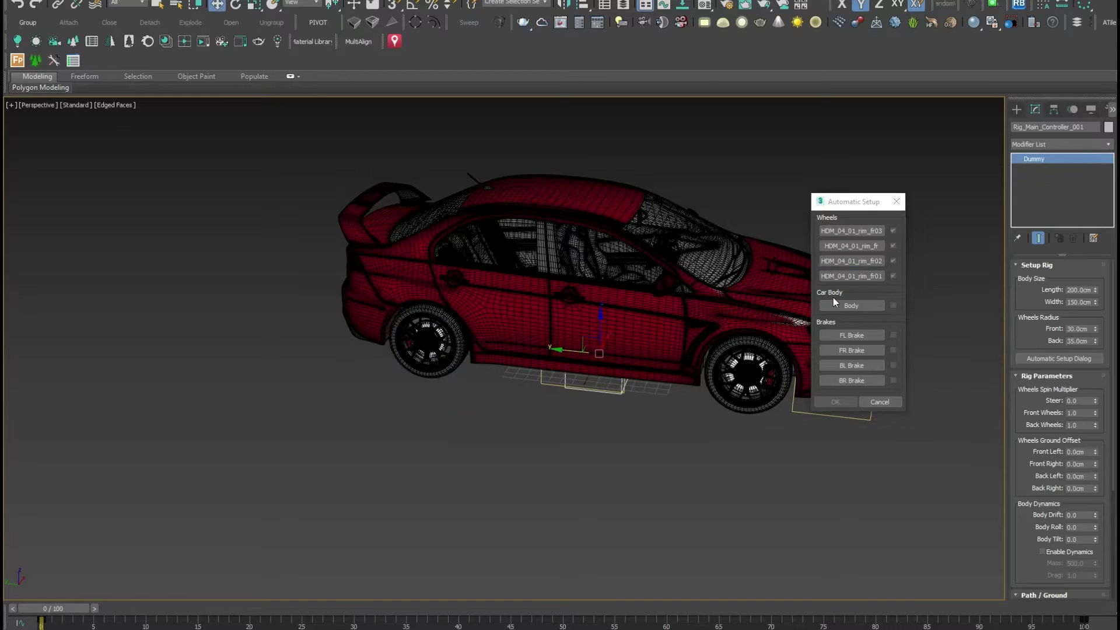
- Assign HDM_04_01_doors as the rig's Car Body
click(851, 306)
click(768, 284)
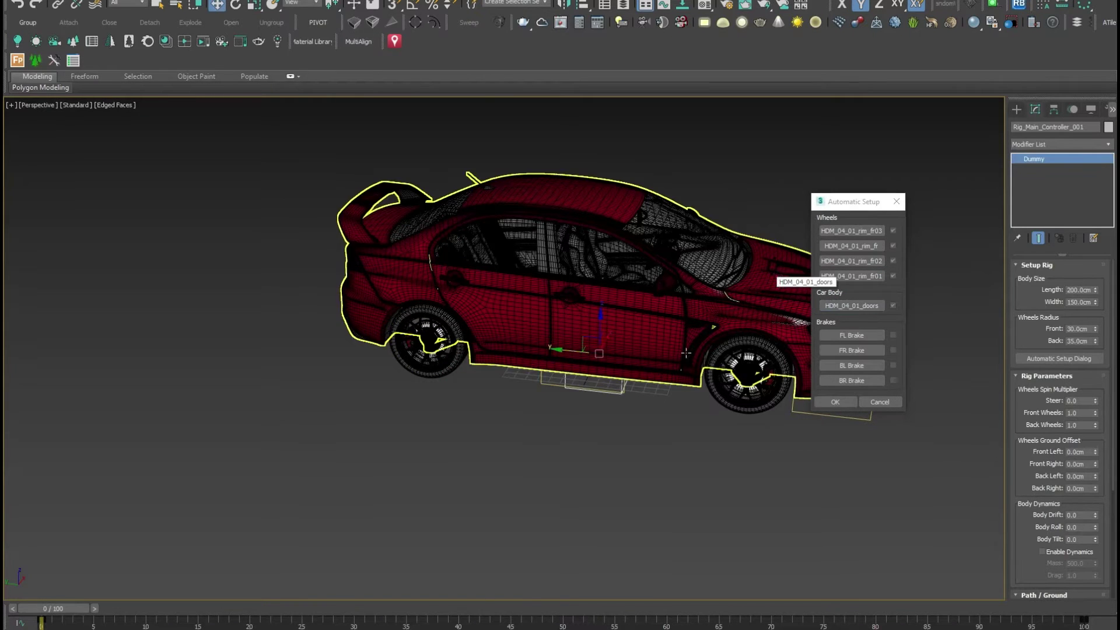
alt+middle_drag(397, 380, 394, 368)
scroll(560, 431, up, 2)
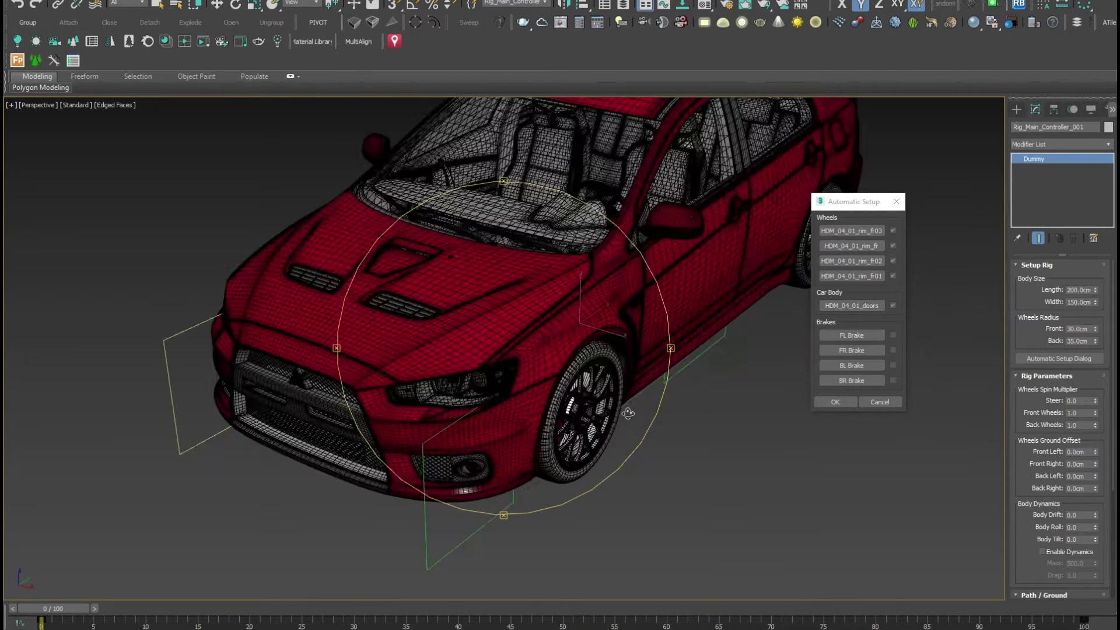
scroll(560, 431, up, 2)
- Assign the front-left and front-right brake calipers to the FL and FR Brake slots
click(824, 335)
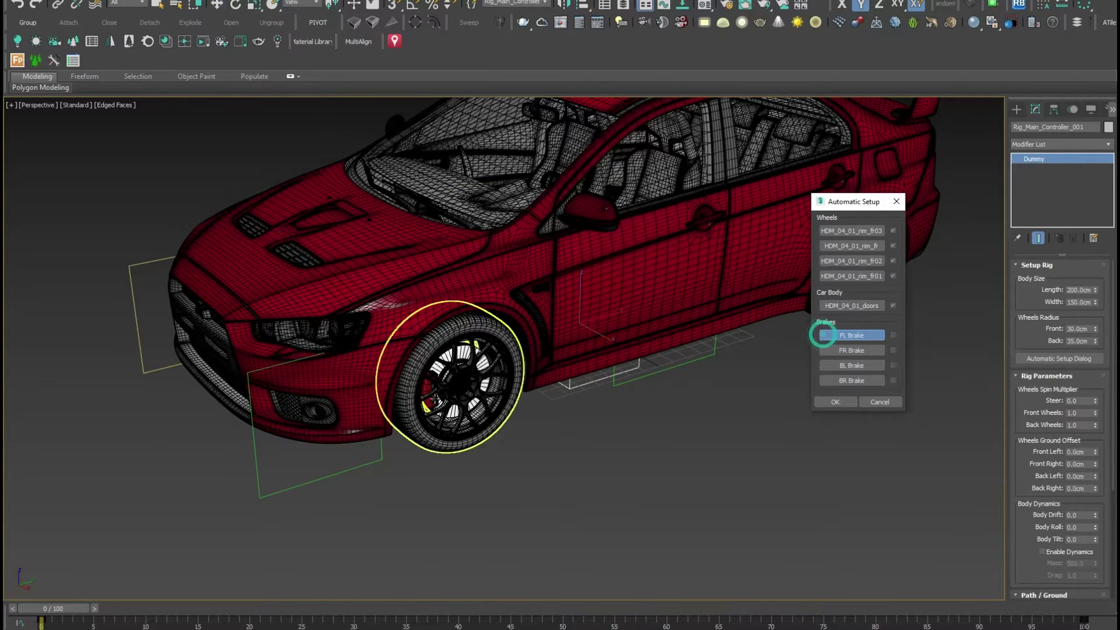
click(429, 386)
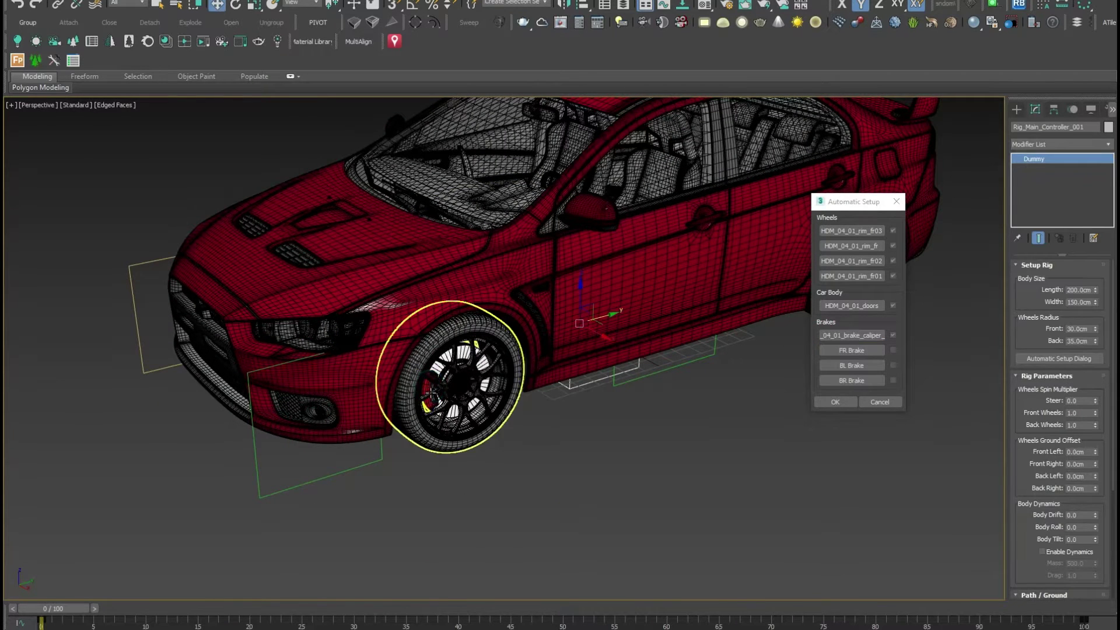
scroll(444, 382, down, 3)
alt+middle_drag(525, 350, 758, 350)
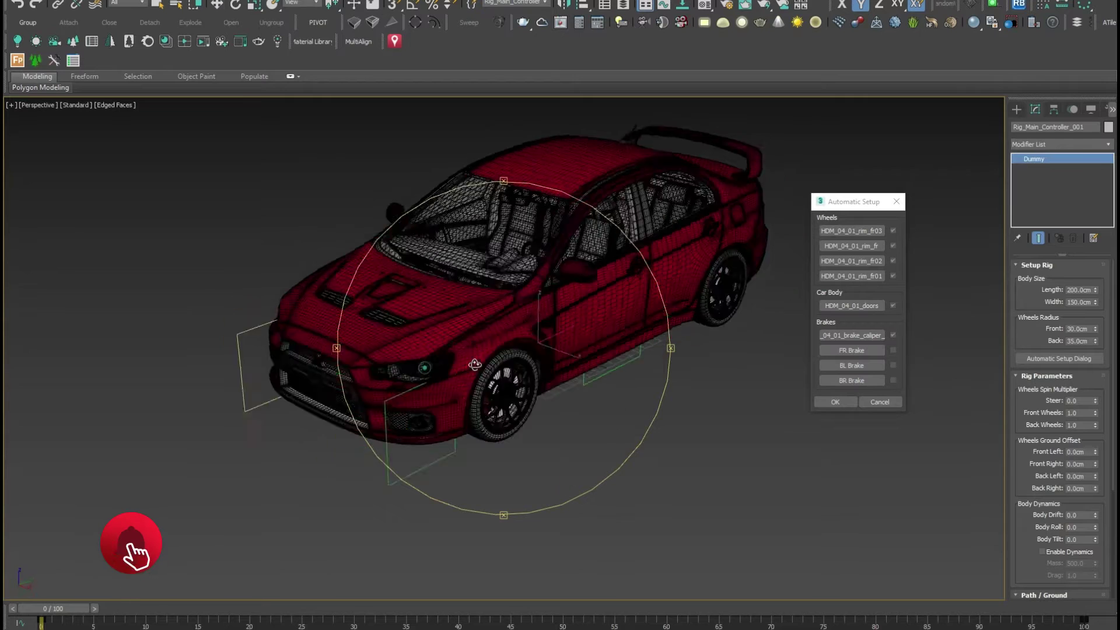
click(839, 351)
scroll(584, 374, up, 3)
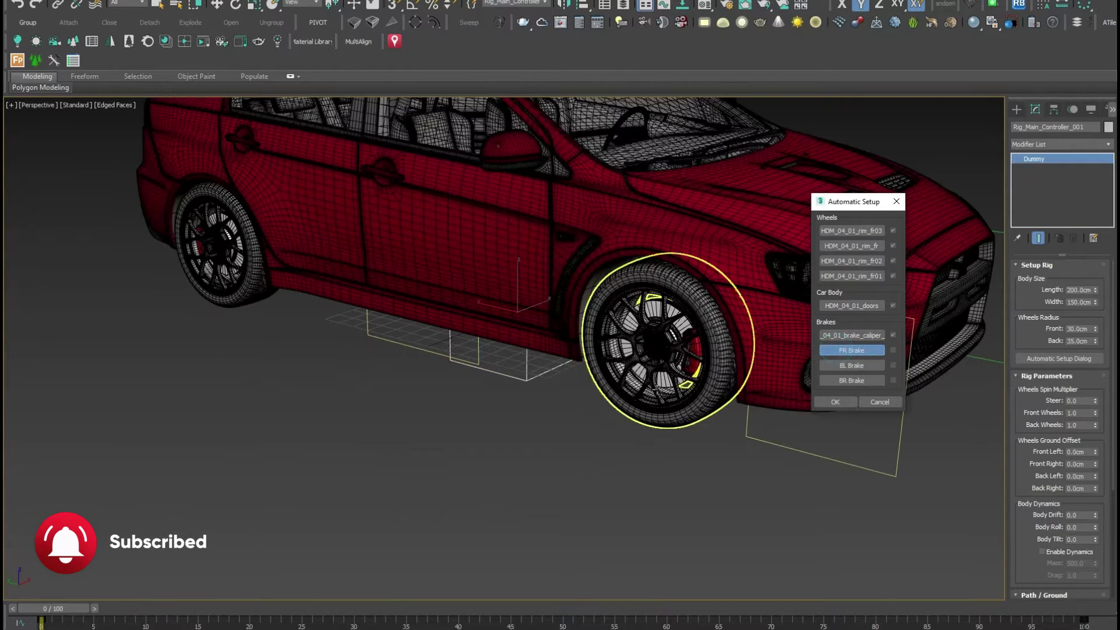
click(694, 356)
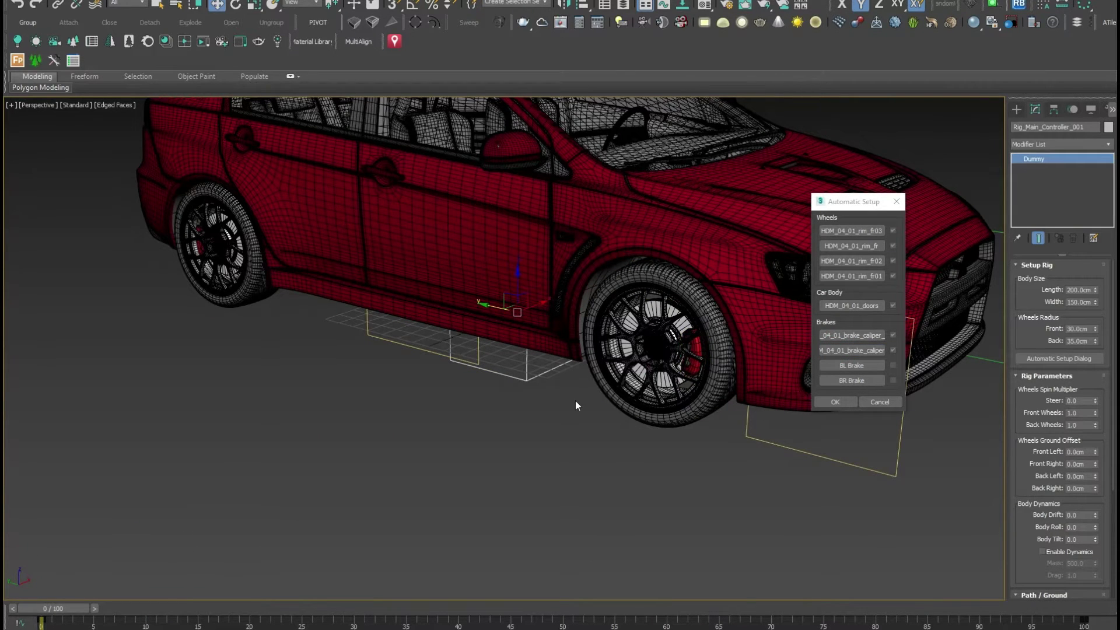
- Assign the back-left and back-right brake calipers to the BL and BR Brake slots
alt+middle_drag(573, 385, 366, 431)
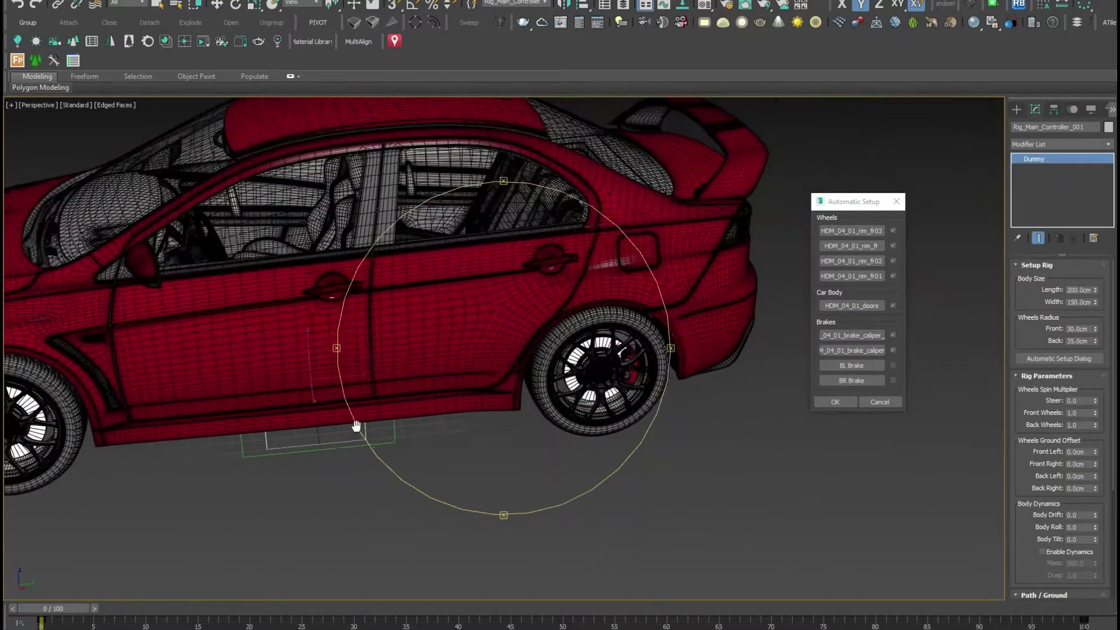
click(858, 362)
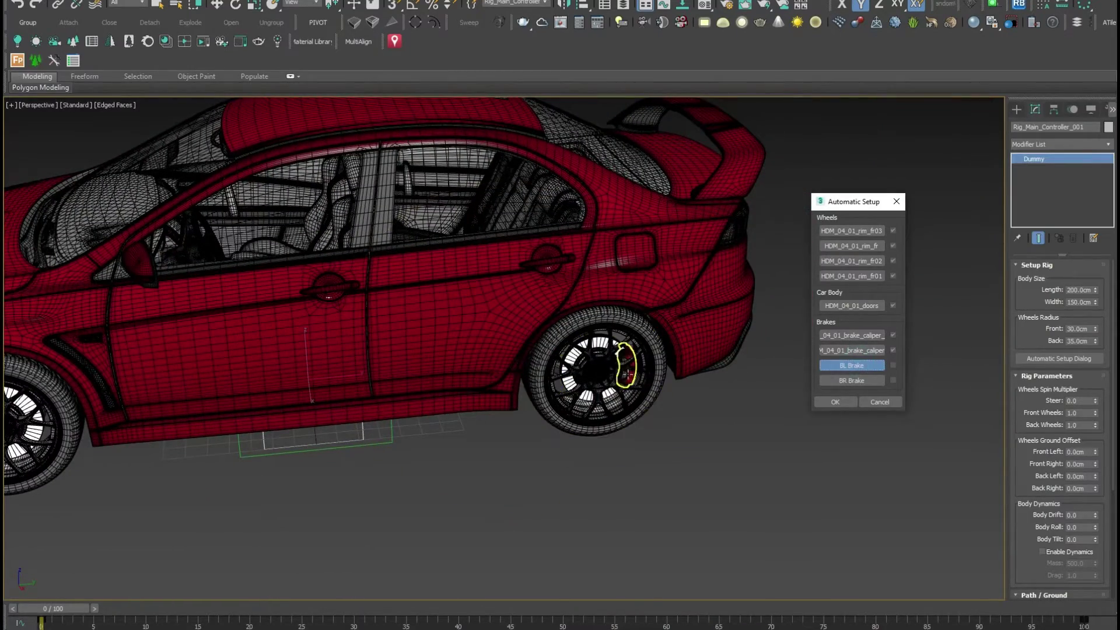
click(629, 374)
mouse_move(629, 375)
alt+middle_down()
mouse_move(455, 386)
mouse_move(642, 379)
alt+middle_up()
scroll(817, 379, up, 5)
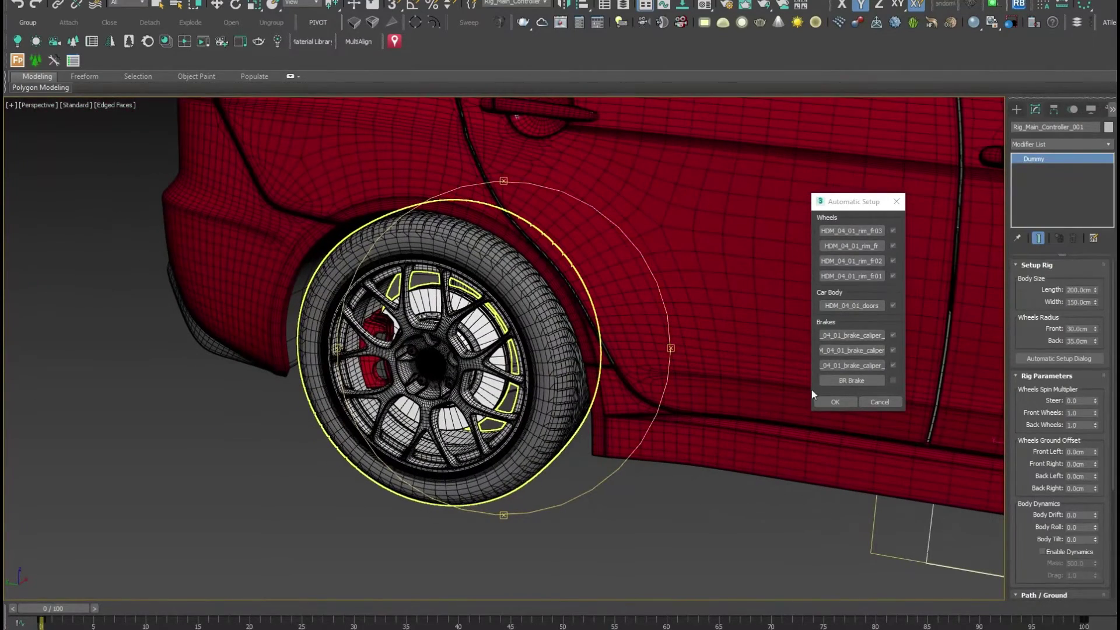
click(851, 381)
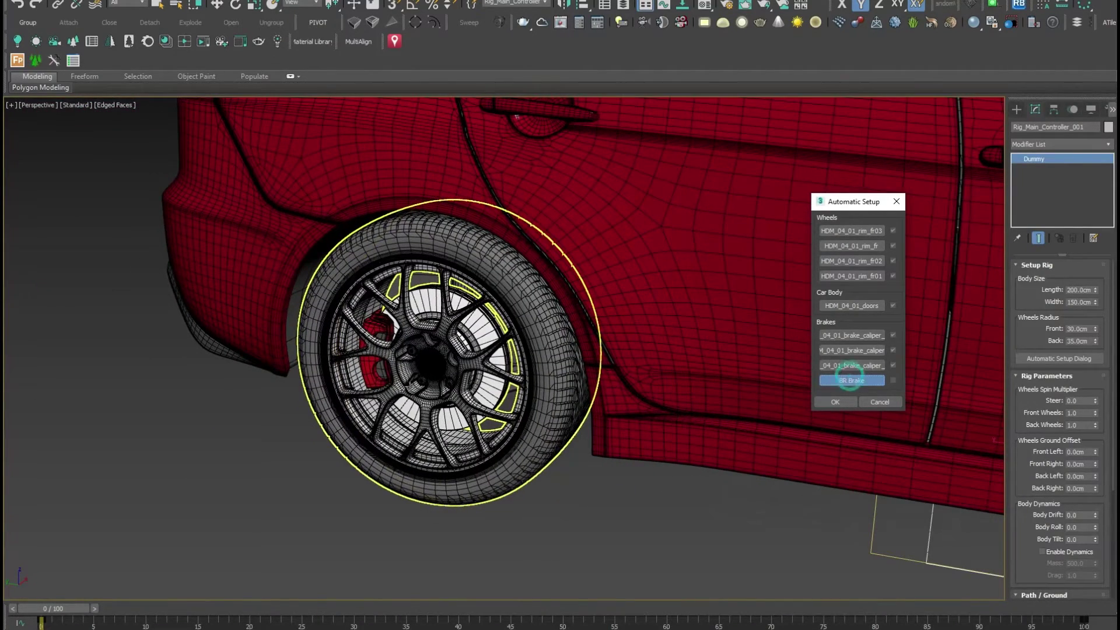
click(372, 371)
- Apply the automatic setup so the rig fits the red car
click(835, 402)
scroll(825, 402, down, 8)
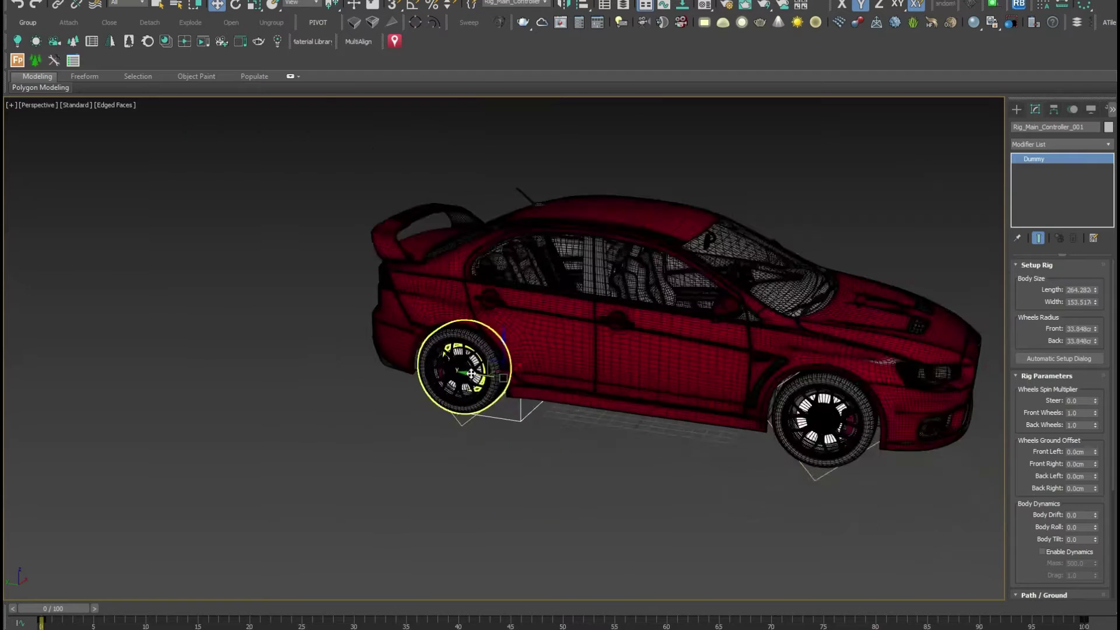
scroll(543, 409, down, 4)
alt+middle_drag(543, 408, 388, 415)
- Drag Rig_Main_Controller_001 with Move to confirm the whole car follows it
scroll(392, 396, up, 4)
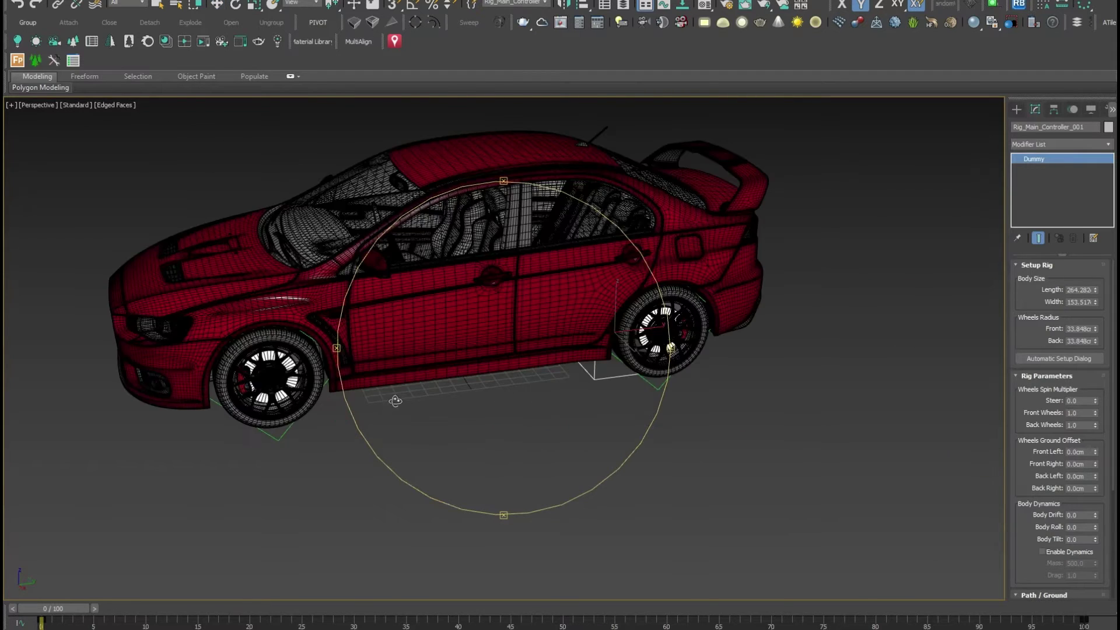
scroll(501, 413, up, 3)
scroll(653, 383, up, 2)
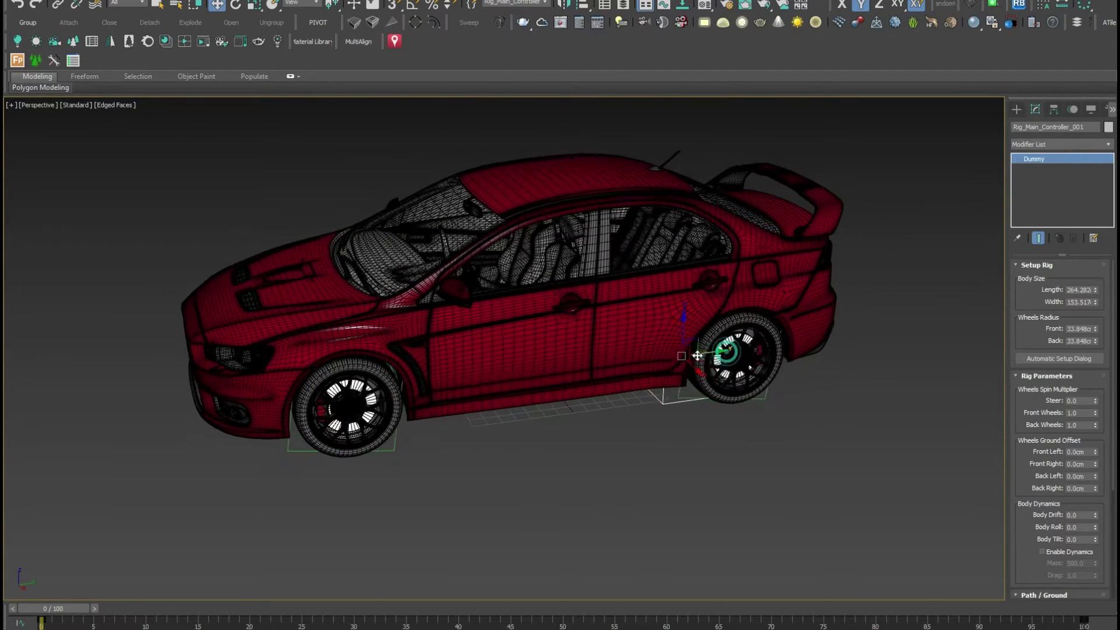
scroll(601, 386, up, 2)
scroll(552, 388, up, 2)
scroll(552, 389, down, 3)
mouse_move(525, 403)
alt+middle_down()
mouse_move(475, 412)
mouse_move(621, 408)
mouse_move(375, 375)
alt+middle_up()
scroll(479, 412, up, 3)
mouse_move(337, 340)
mouse_down()
mouse_move(325, 338)
mouse_move(445, 405)
mouse_move(320, 375)
mouse_move(356, 393)
mouse_up()
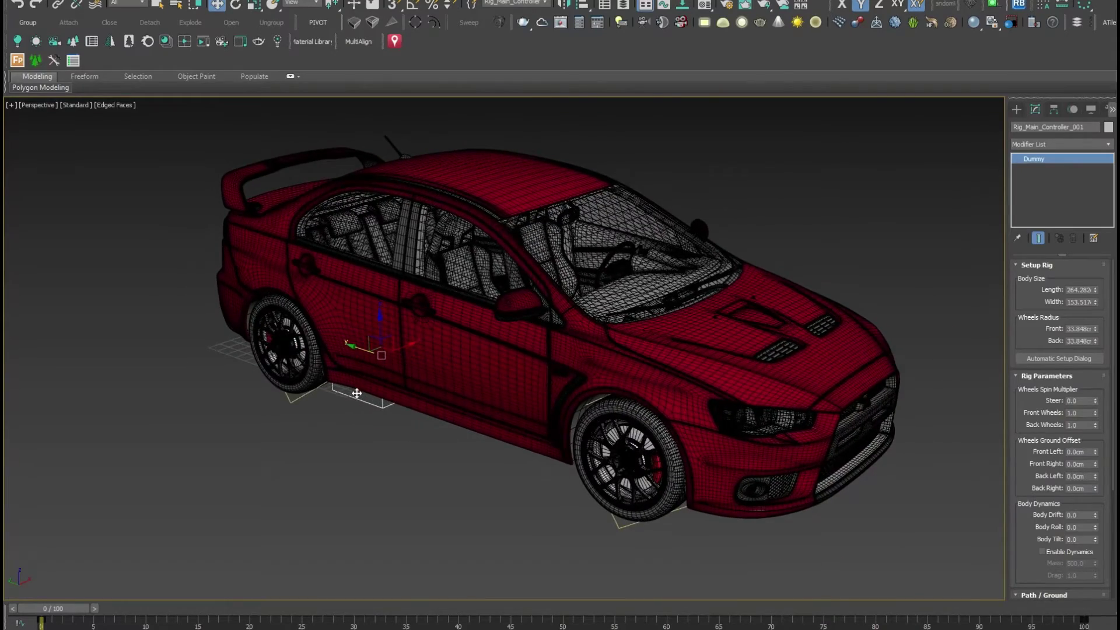
- Maximize the Top view and pan it to leave room for the path
key(alt+w)
click(365, 275)
key(alt+w)
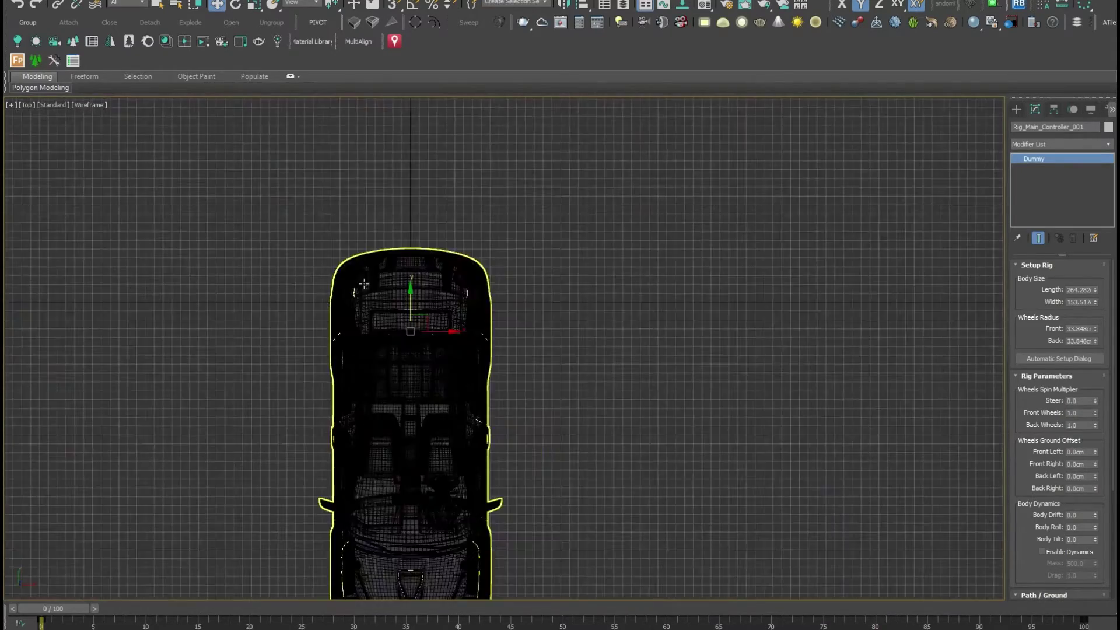
scroll(457, 438, down, 3)
scroll(390, 328, down, 2)
middle_drag(450, 368, 443, 315)
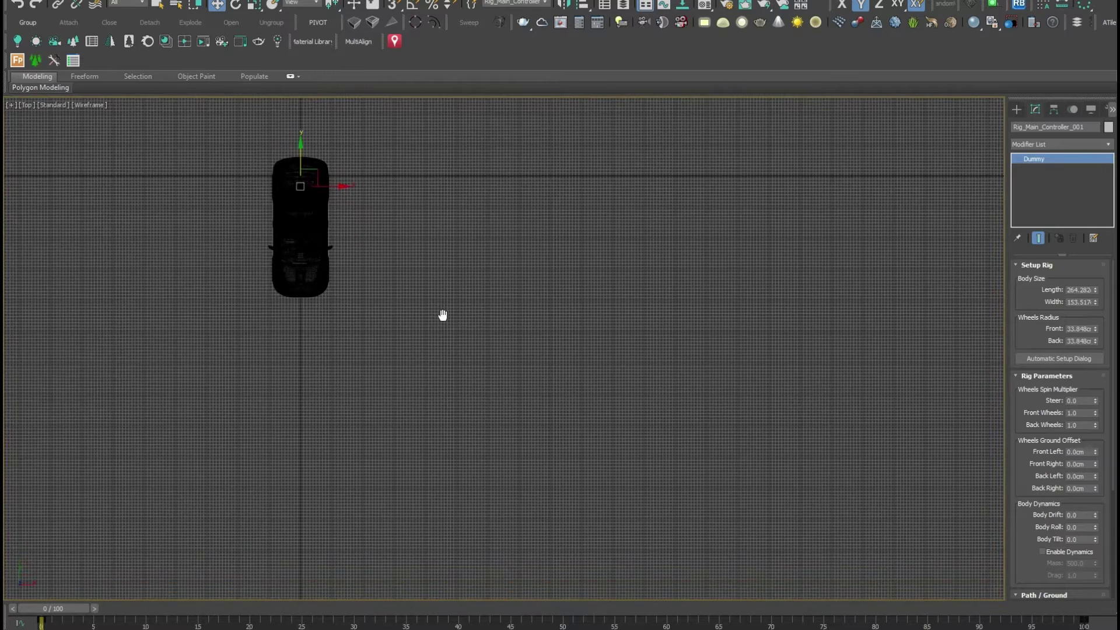
scroll(443, 318, down, 2)
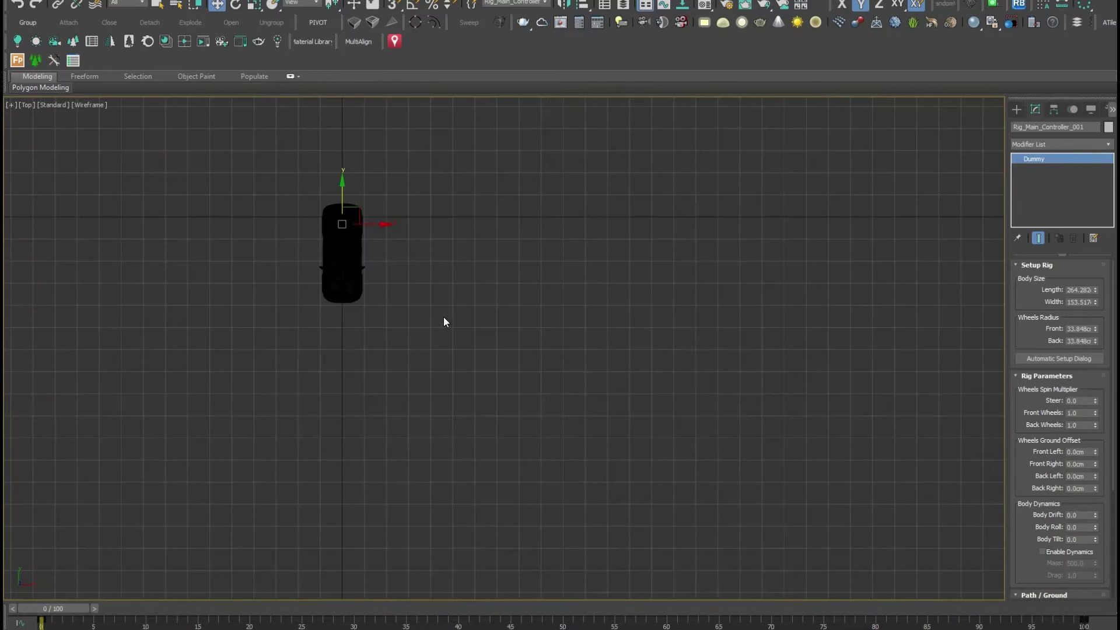
- Draw Line001 as a U-shaped path from above the car, down, across and up the right
click(1014, 109)
click(1031, 133)
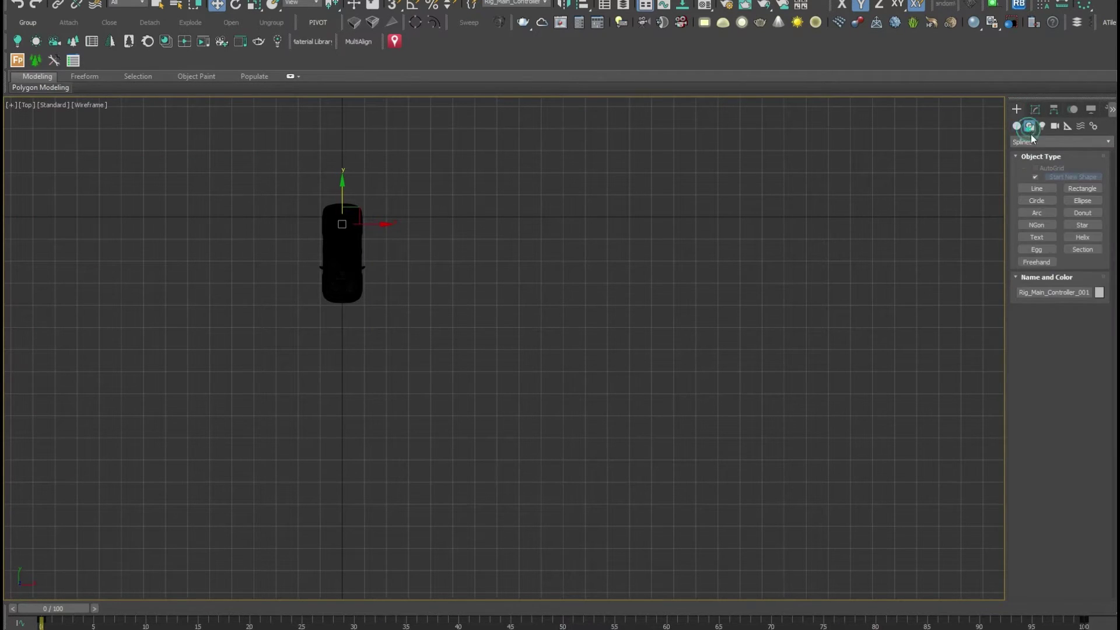
click(1037, 188)
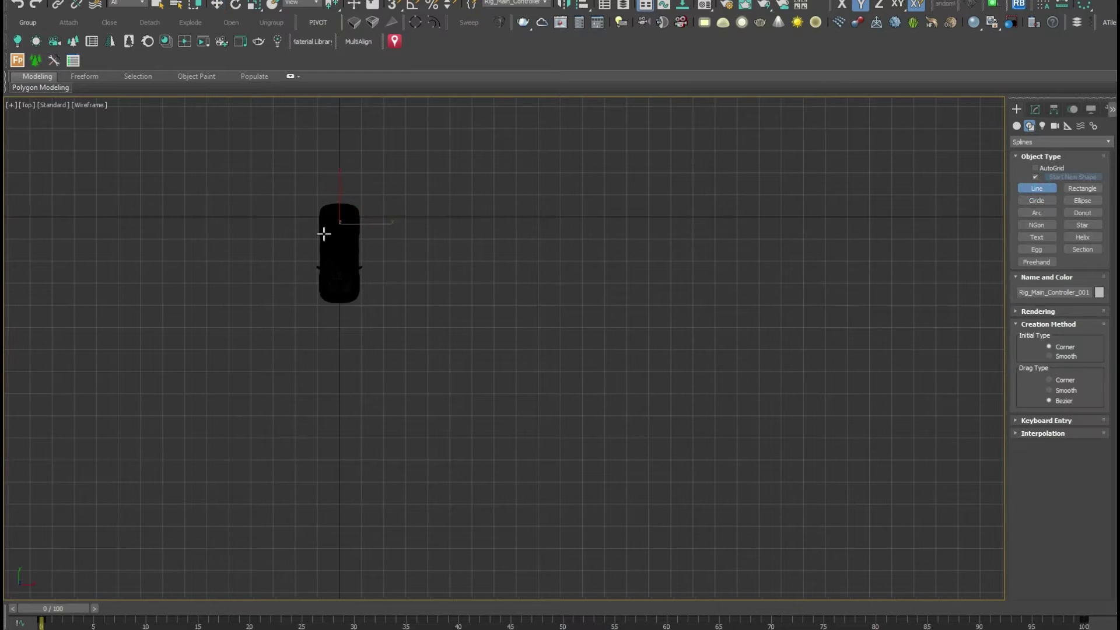
click(339, 157)
click(339, 371)
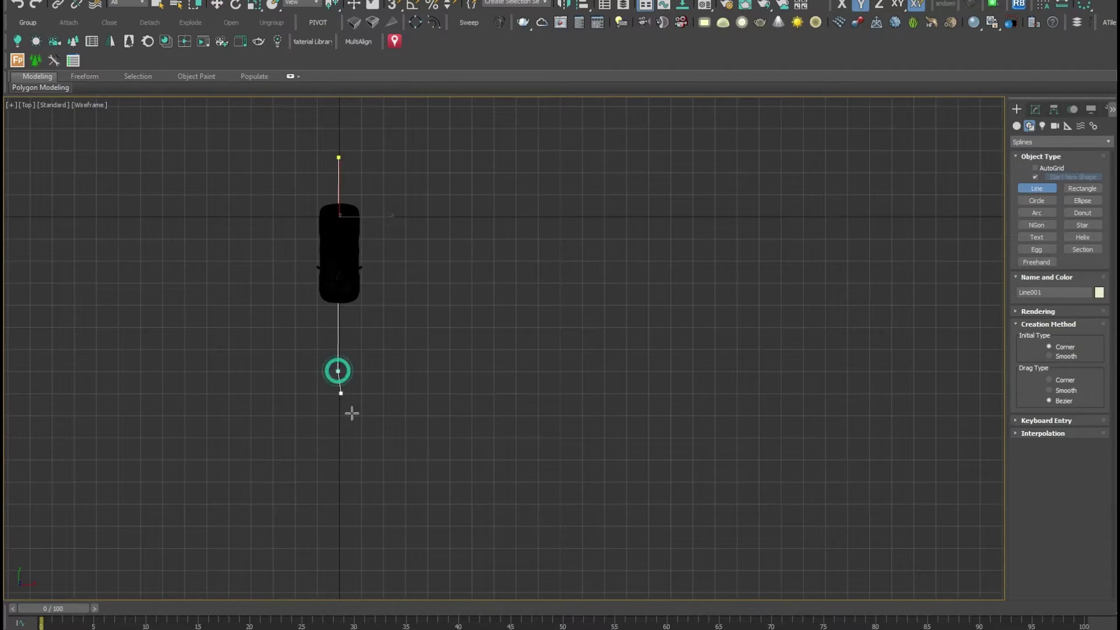
click(417, 494)
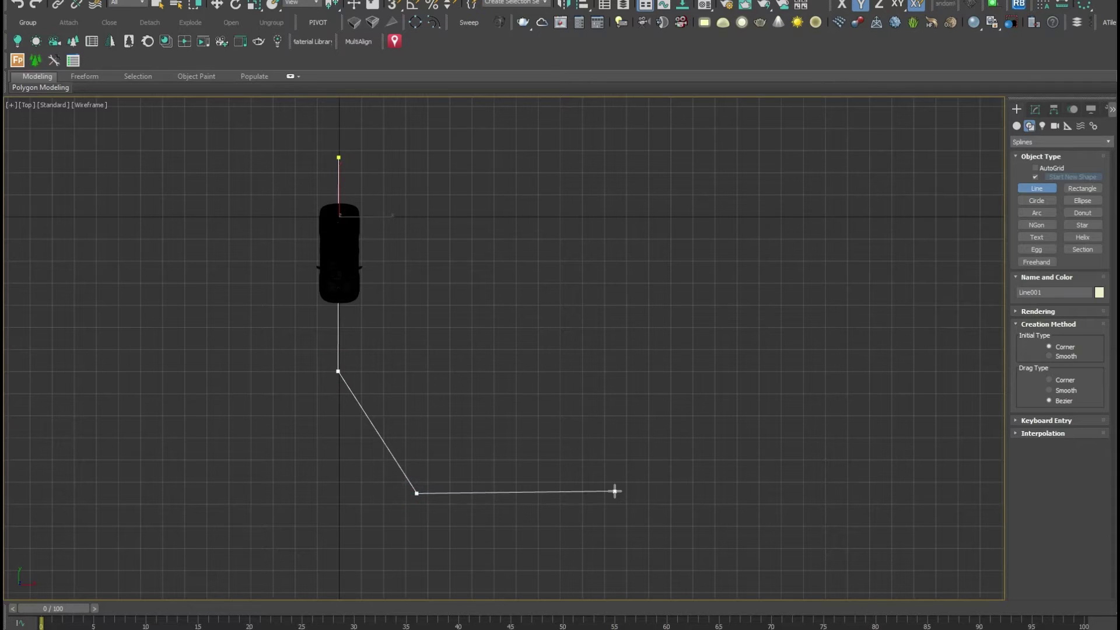
click(616, 493)
click(712, 379)
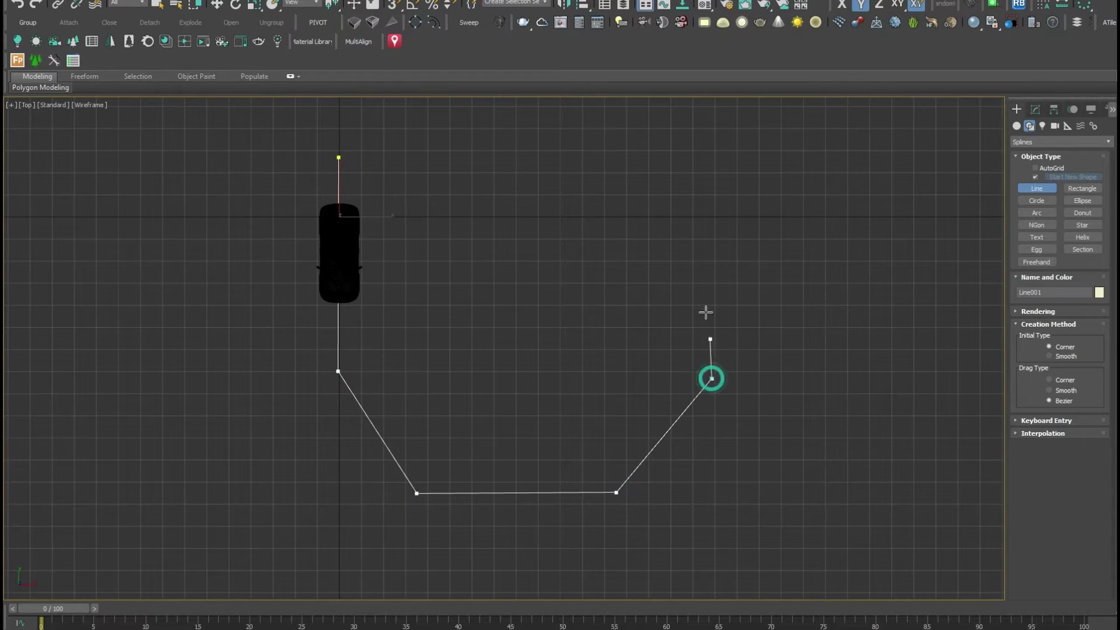
click(706, 195)
right_click(708, 208)
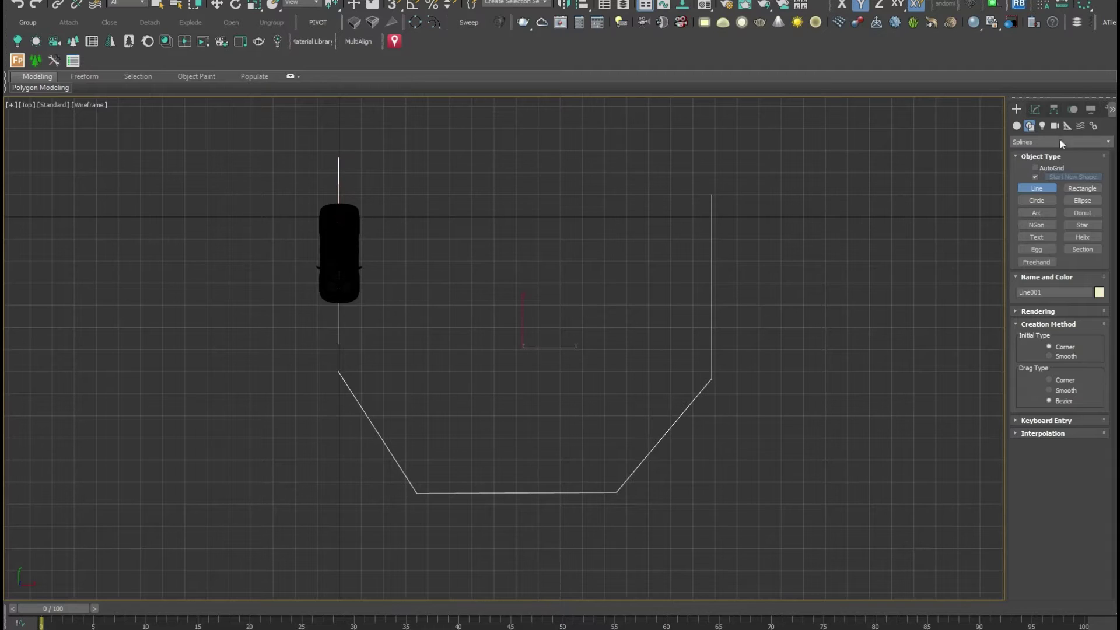
click(1036, 109)
- Select Line001's corner vertices and convert them to Bezier
click(1046, 295)
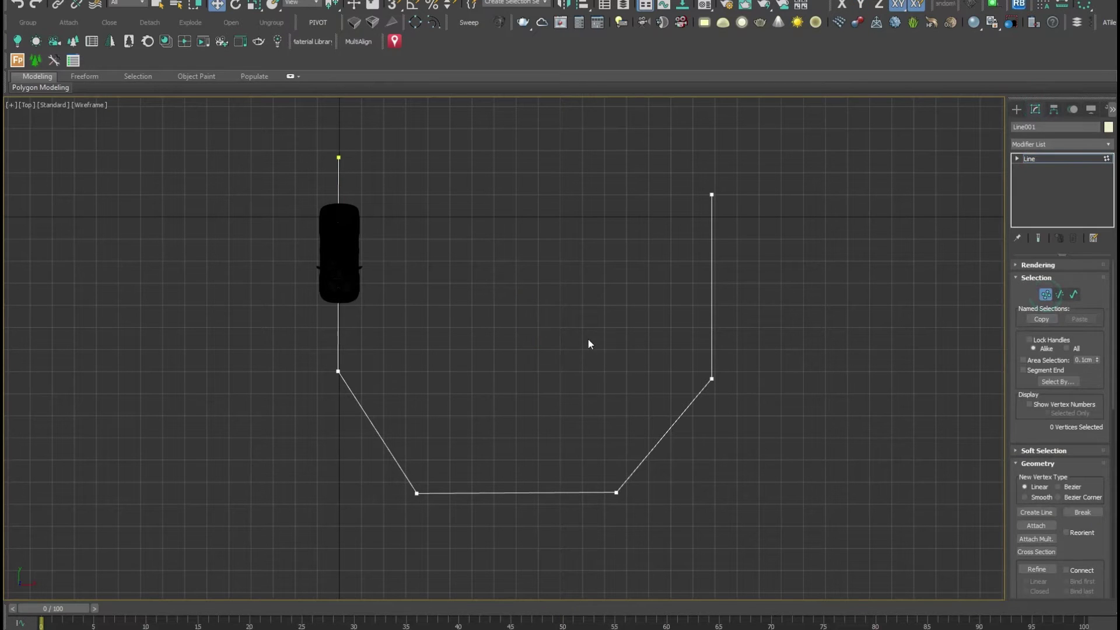
drag(588, 338, 770, 502)
drag(312, 366, 373, 380)
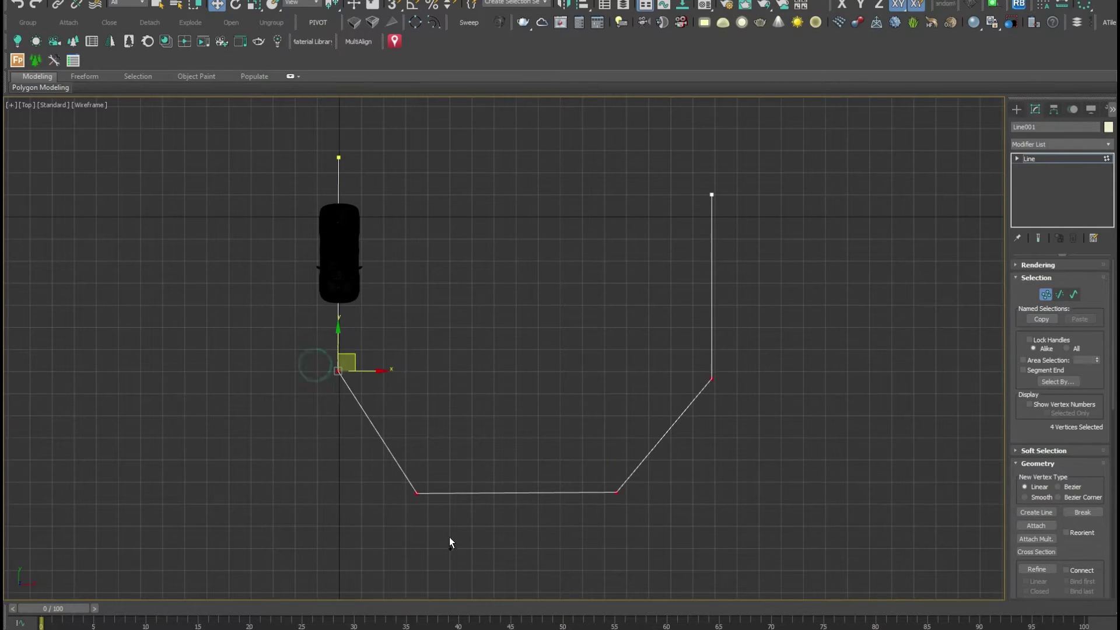
right_click(443, 459)
click(431, 387)
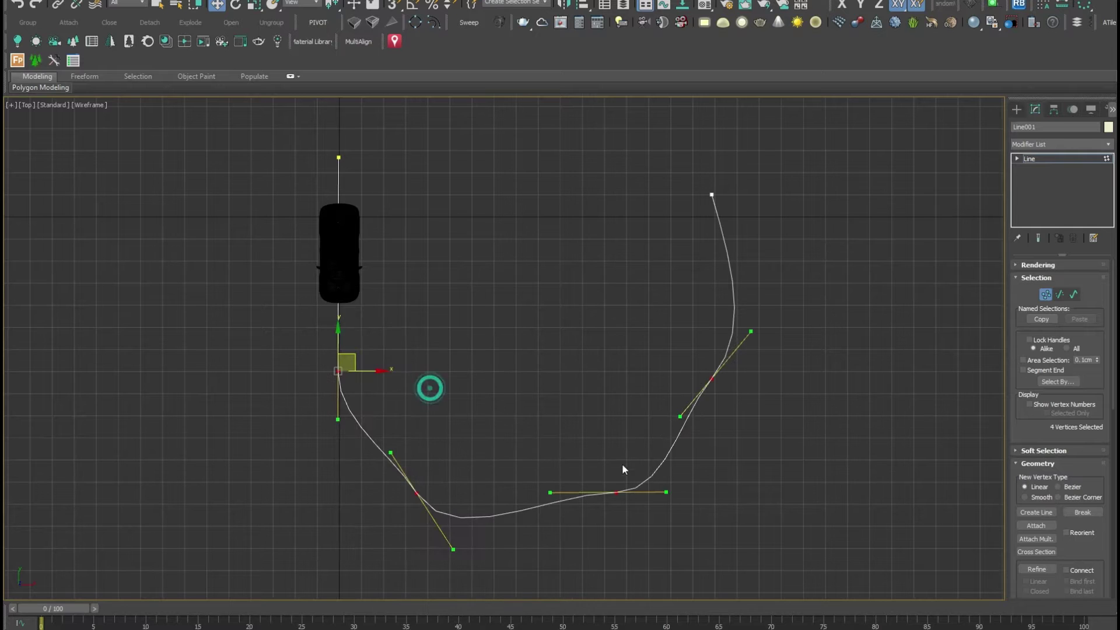
- Adjust the tangent handles and move vertices to round the curves into a gentle U-turn
middle_drag(622, 431, 624, 387)
mouse_move(666, 291)
mouse_down()
mouse_move(735, 372)
mouse_move(709, 383)
mouse_up()
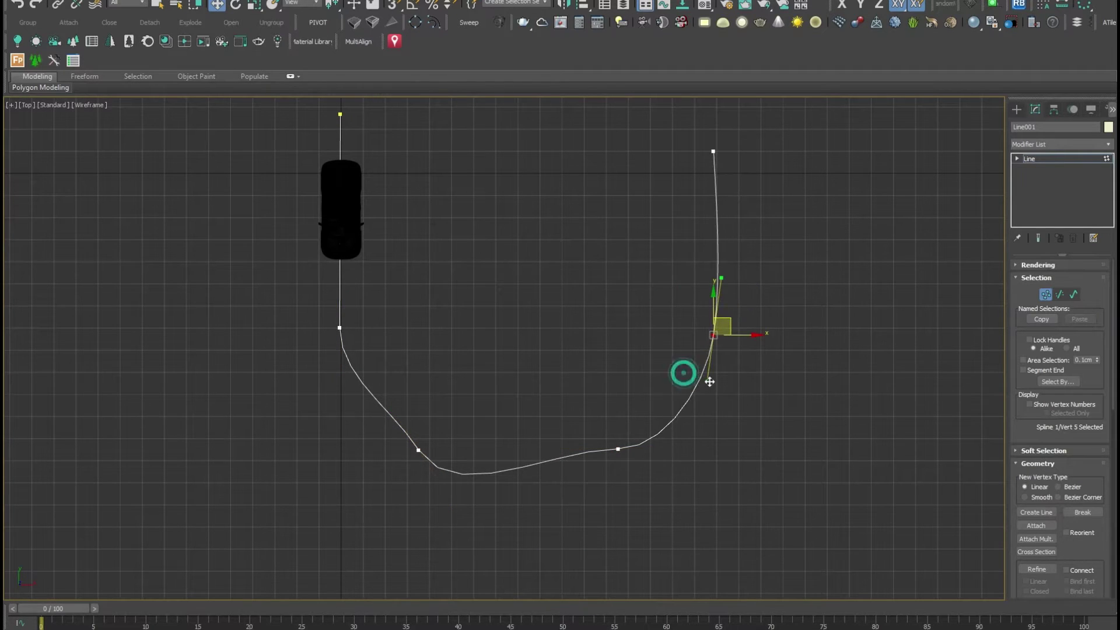
drag(643, 497, 644, 499)
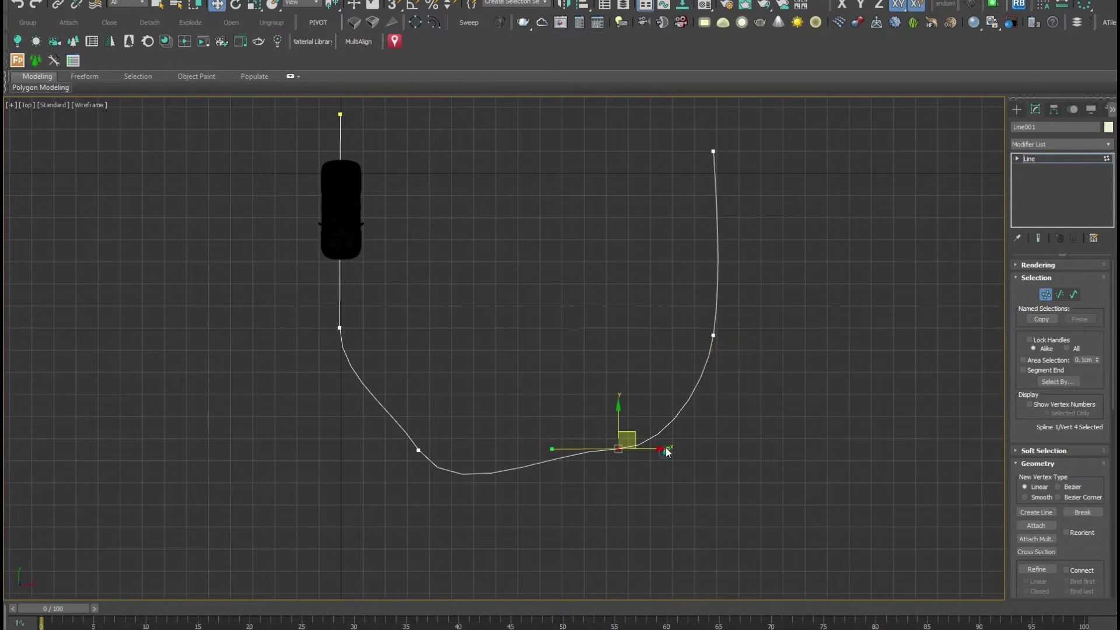
click(621, 429)
click(618, 449)
drag(668, 449, 663, 423)
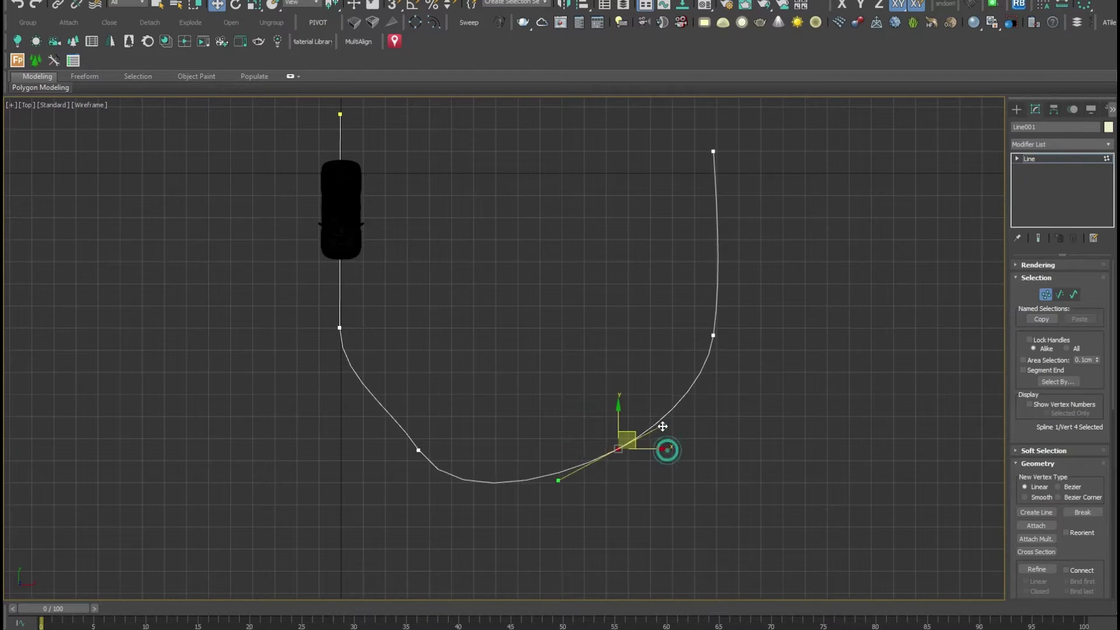
drag(443, 489, 442, 488)
drag(428, 450, 449, 404)
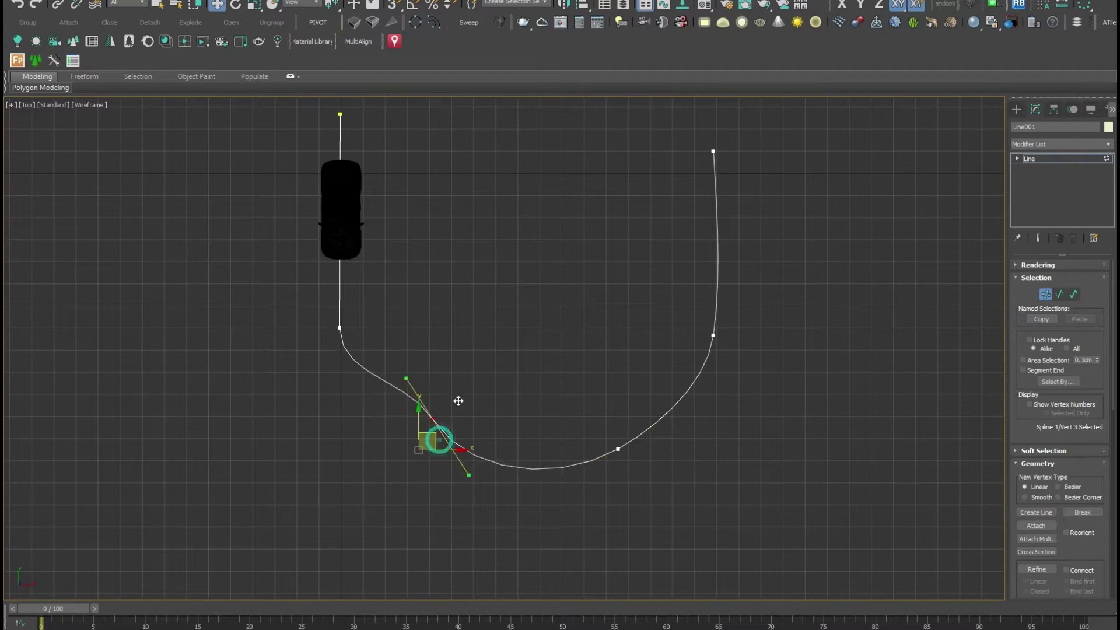
click(339, 328)
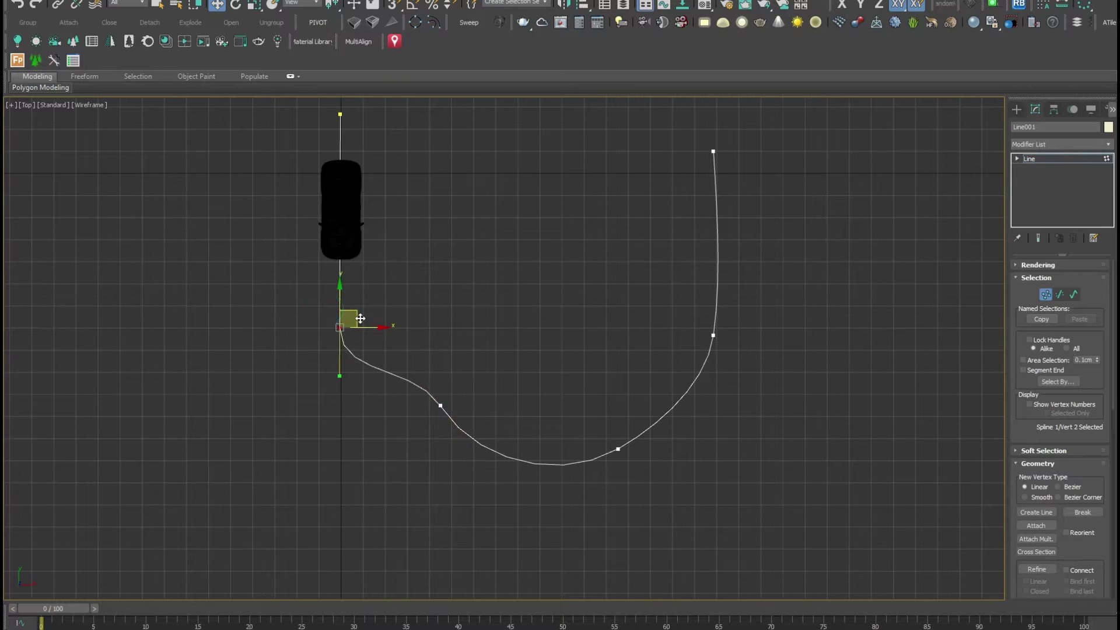
drag(350, 320, 350, 279)
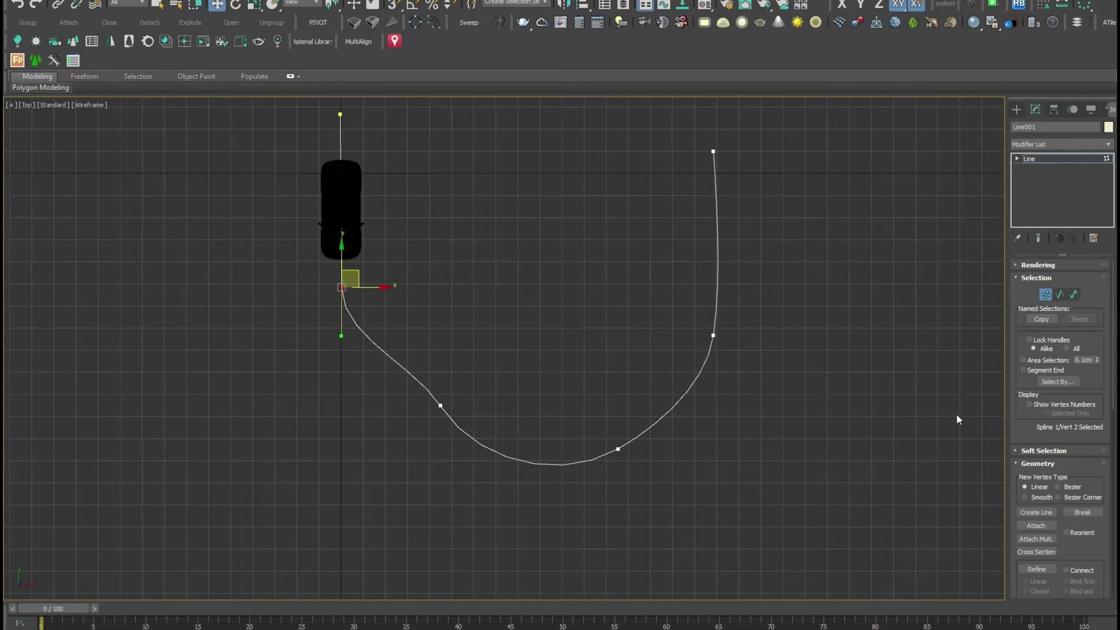
click(1045, 294)
- Select Rig_Main_Controller_001 and pick Line001 as its path in Path / Ground
key(alt+w)
key(alt+w)
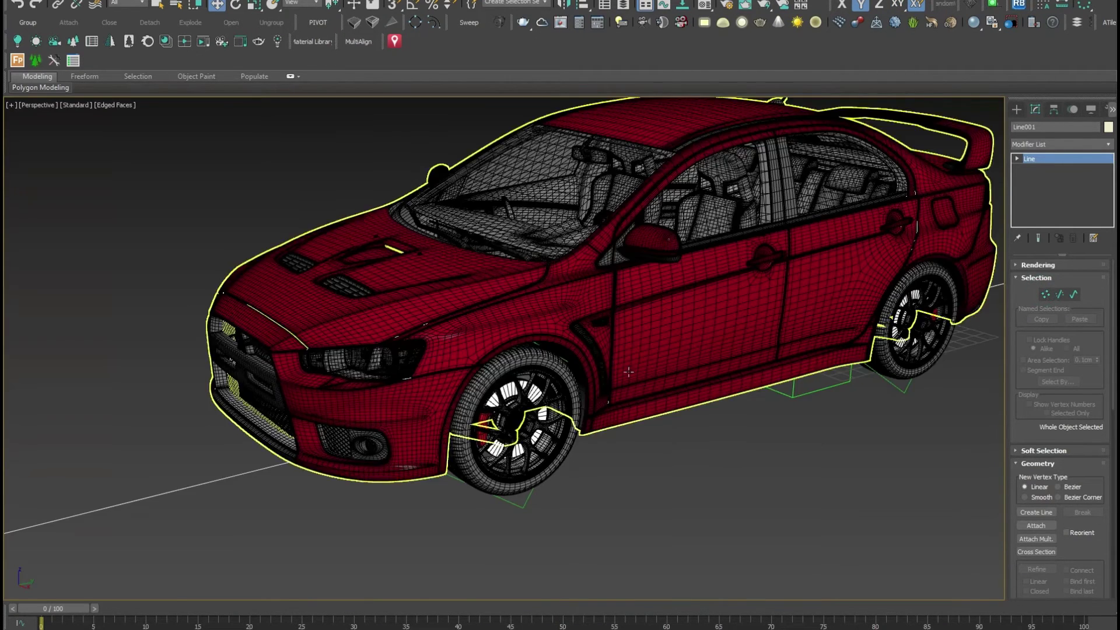
scroll(628, 372, down, 6)
mouse_move(555, 368)
alt+middle_down()
mouse_move(618, 337)
mouse_move(448, 395)
alt+middle_up()
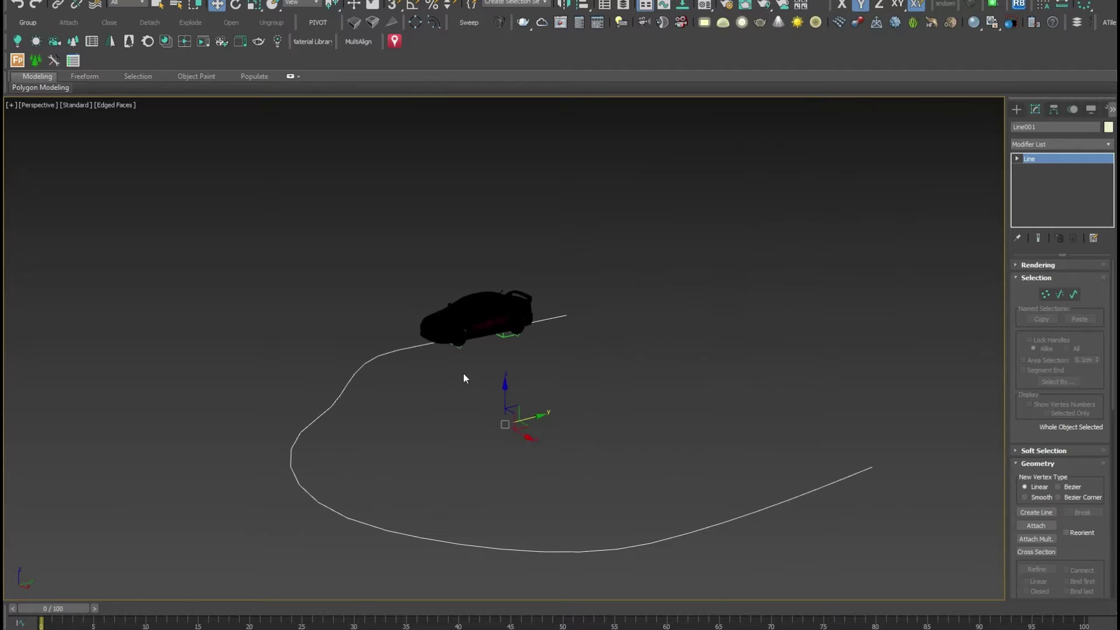
click(505, 331)
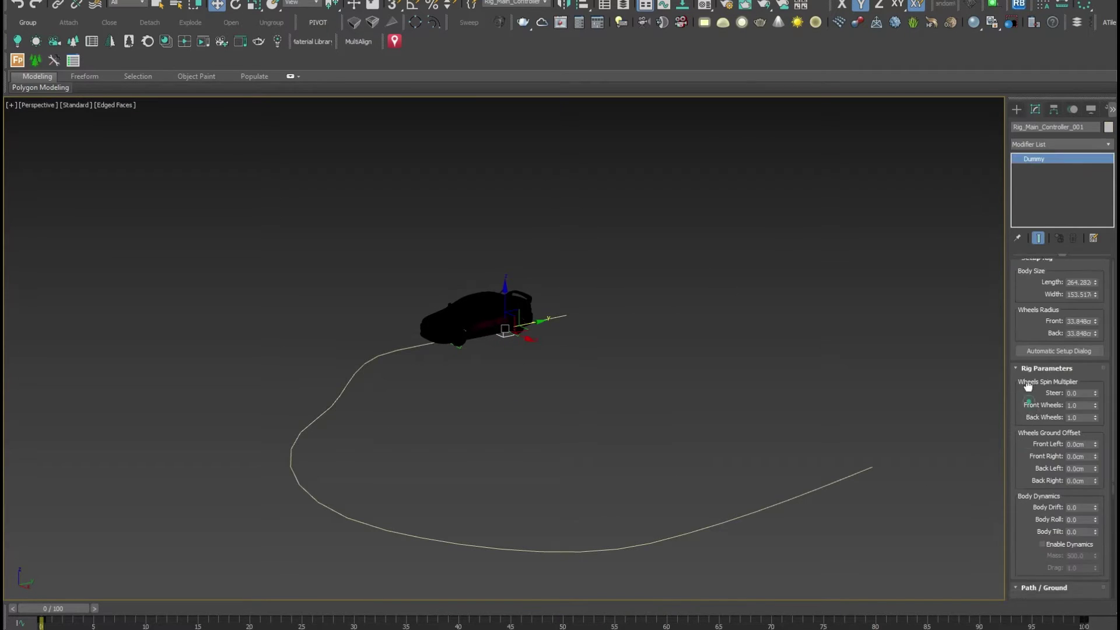
scroll(1050, 408, down, 5)
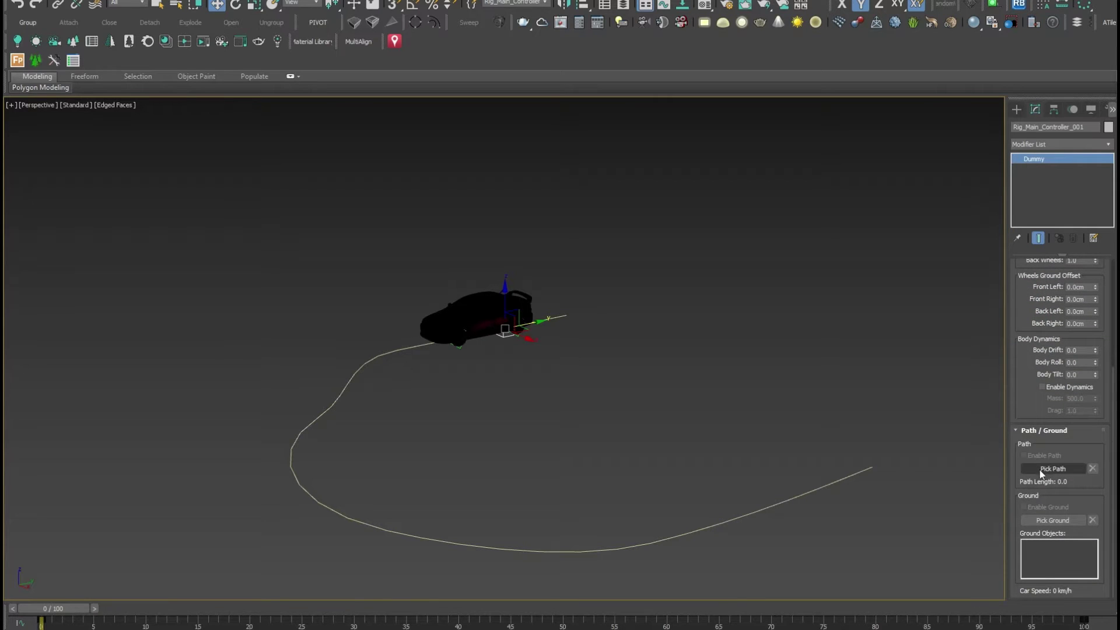
click(1041, 471)
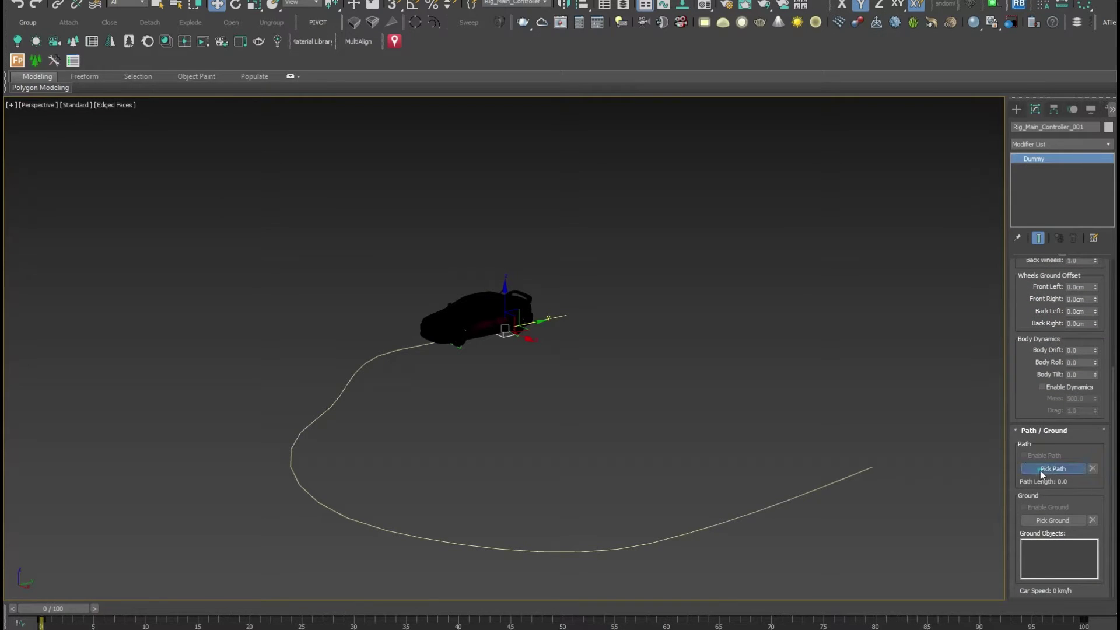
click(852, 478)
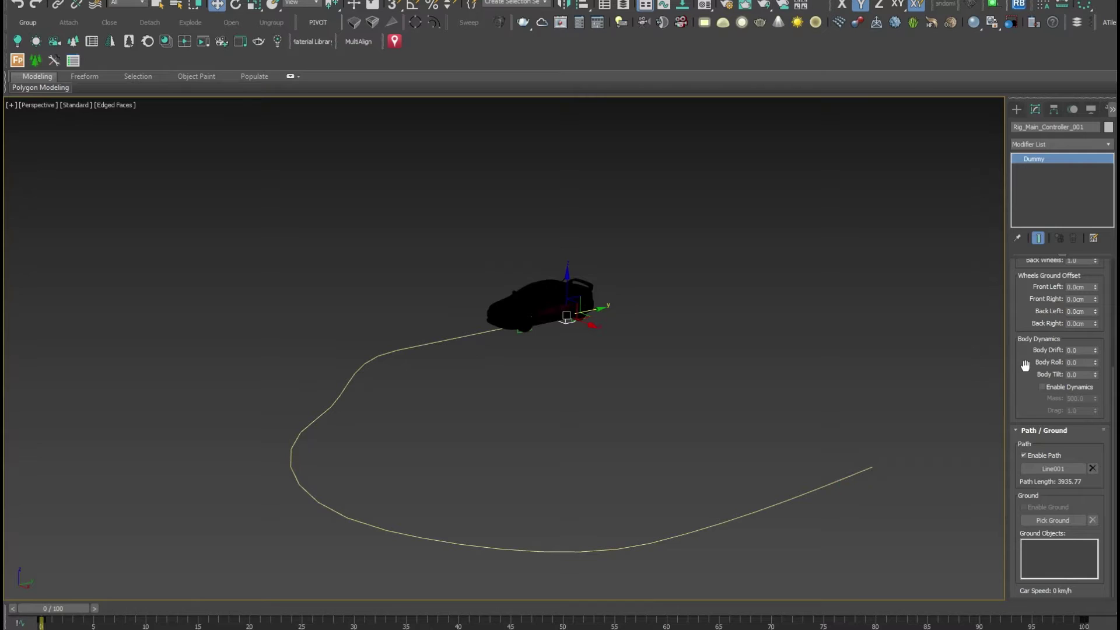
drag(1026, 365, 1023, 302)
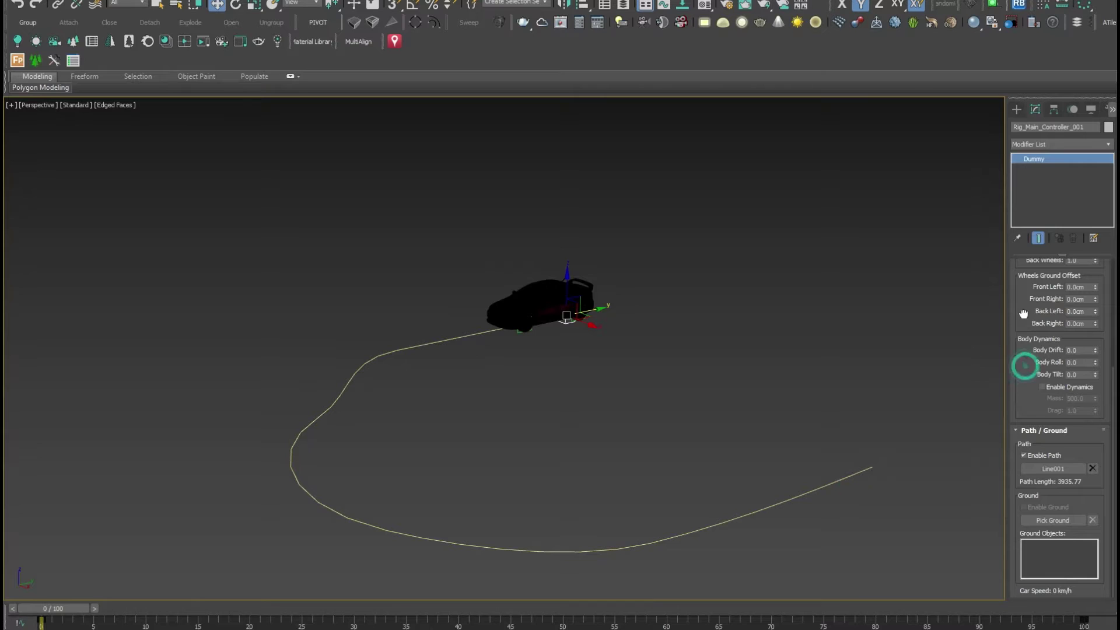
- Play the animation to preview the car driving the 3935.77-long path, then stop
right_click(570, 329)
click(532, 369)
key(slash)
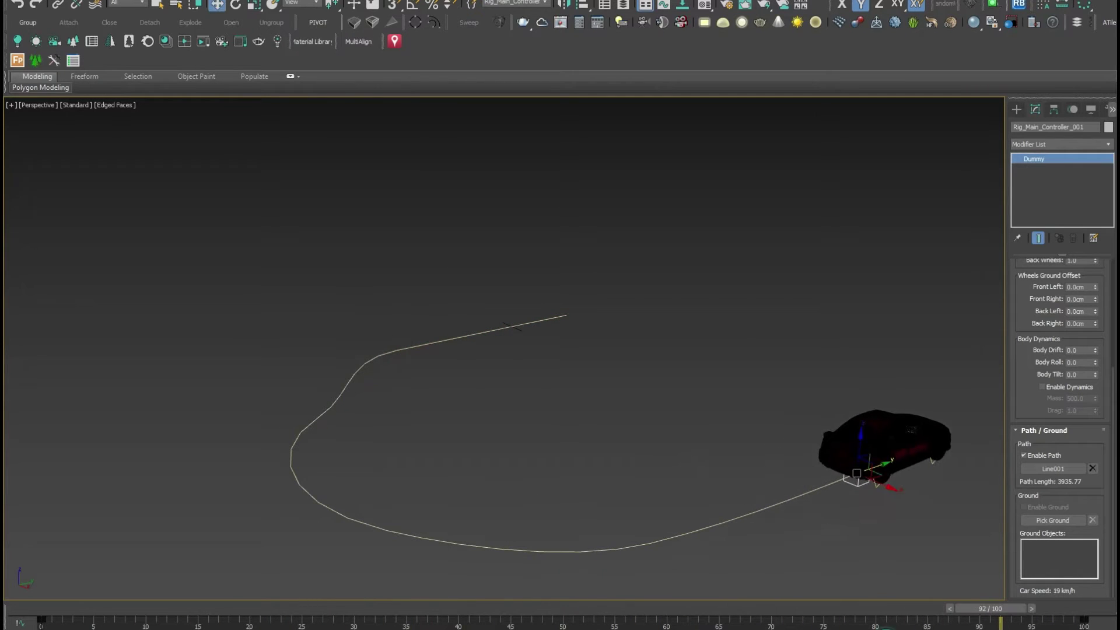
key(alt+w)
key(alt+w)
middle_drag(564, 191, 553, 287)
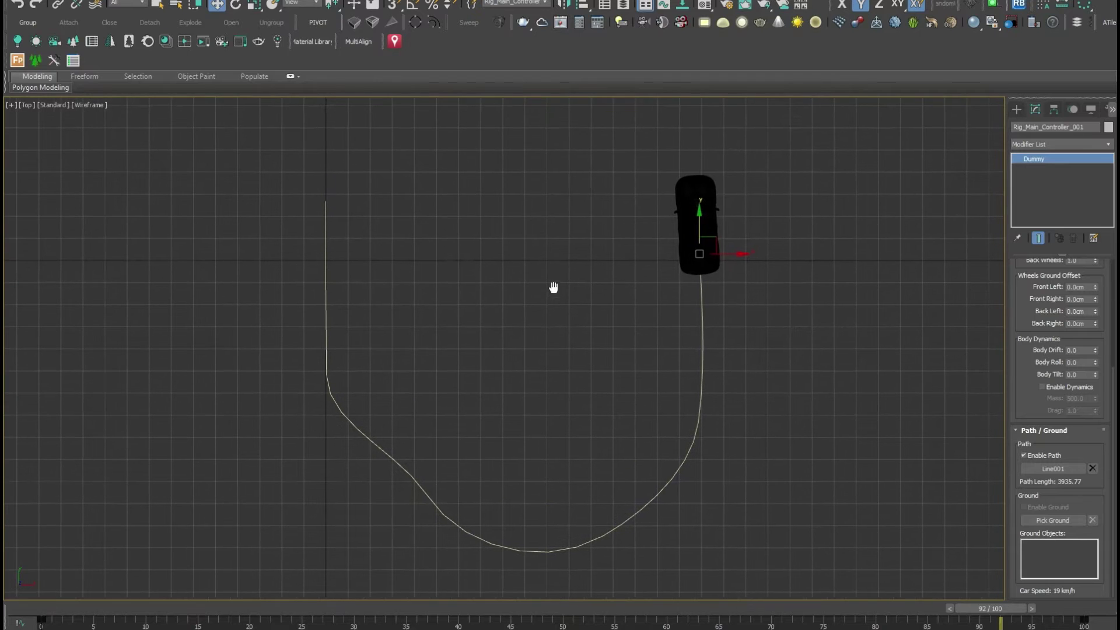
- Draw Plane001 over the whole route in Top view with 100 length and 100 width segments
click(1018, 109)
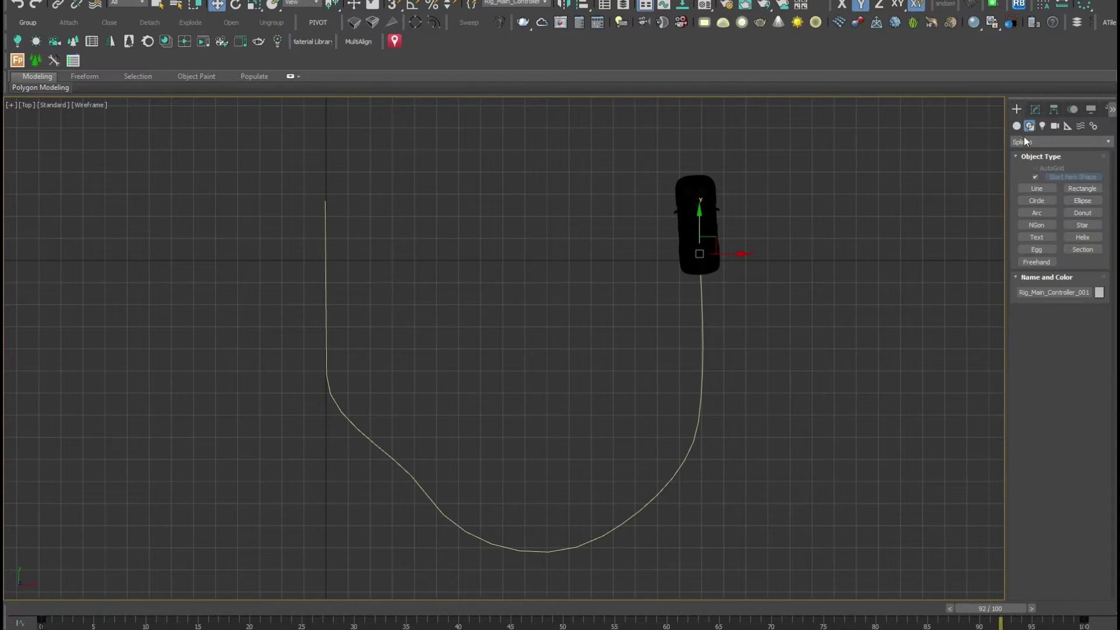
click(1017, 126)
click(1082, 227)
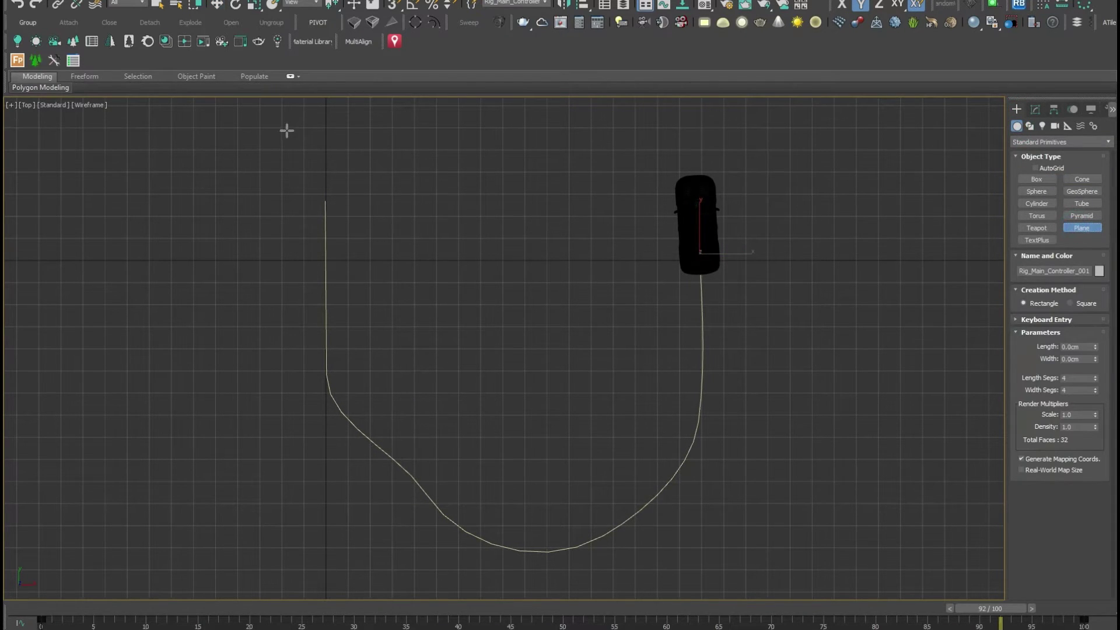
drag(286, 131, 807, 581)
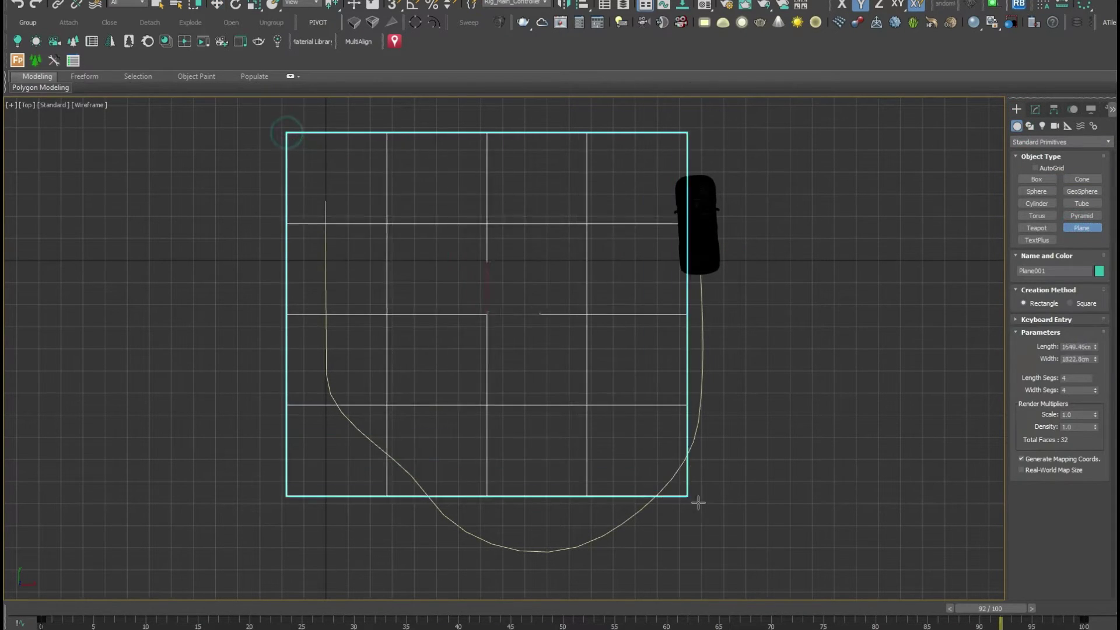
double_click(1076, 379)
text(1)
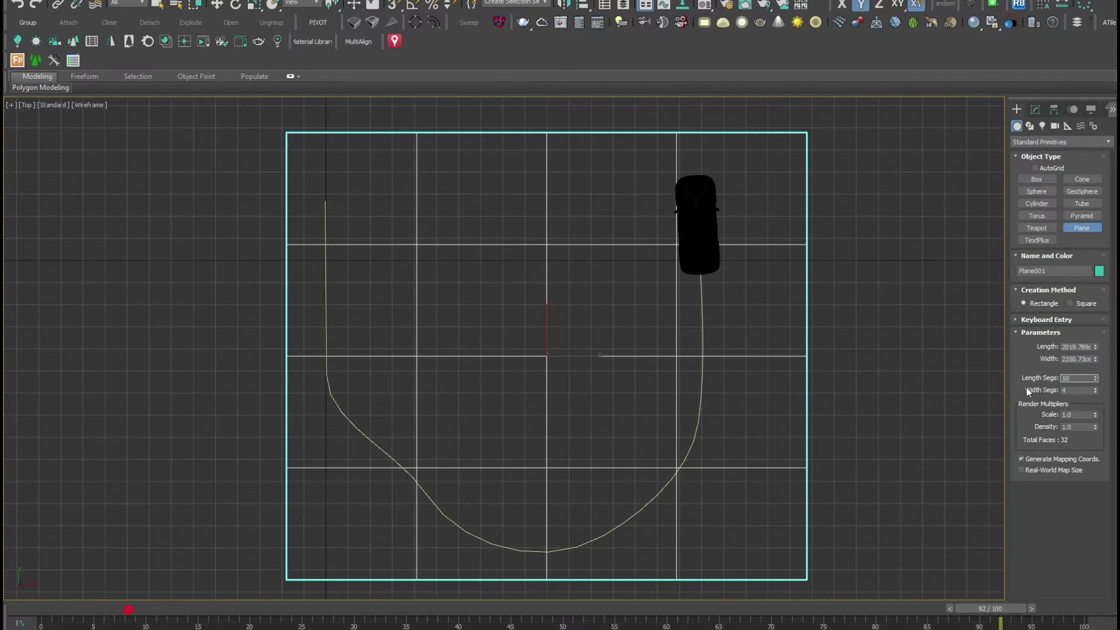
text(00)
double_click(1077, 390)
text(1)
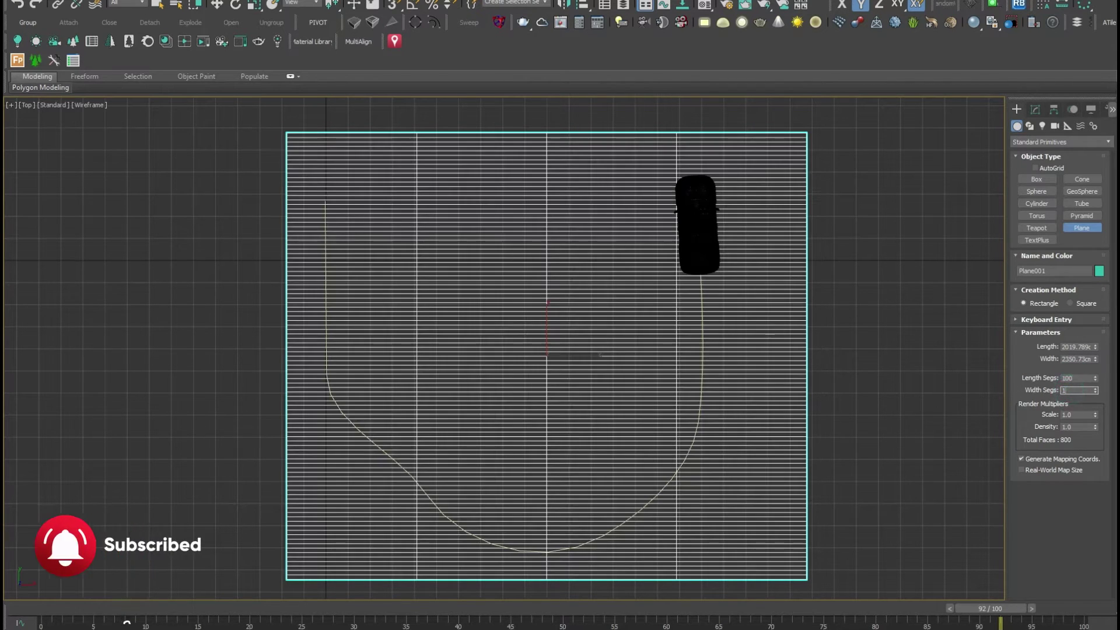
text(00)
key(Return)
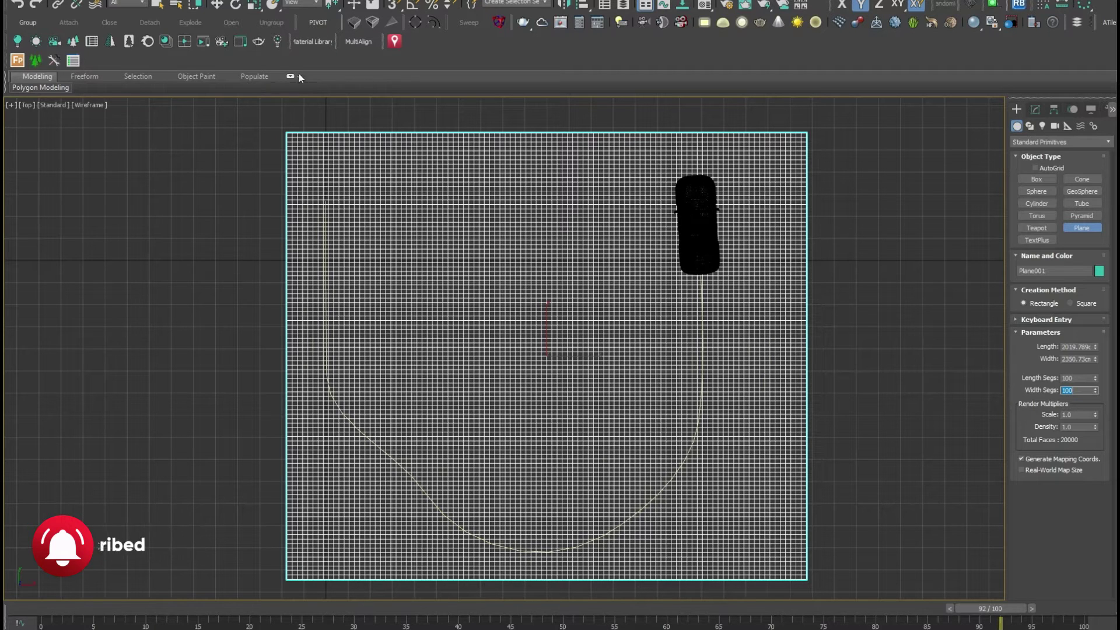
click(217, 4)
- Add an Edit Poly modifier to Plane001
click(1036, 109)
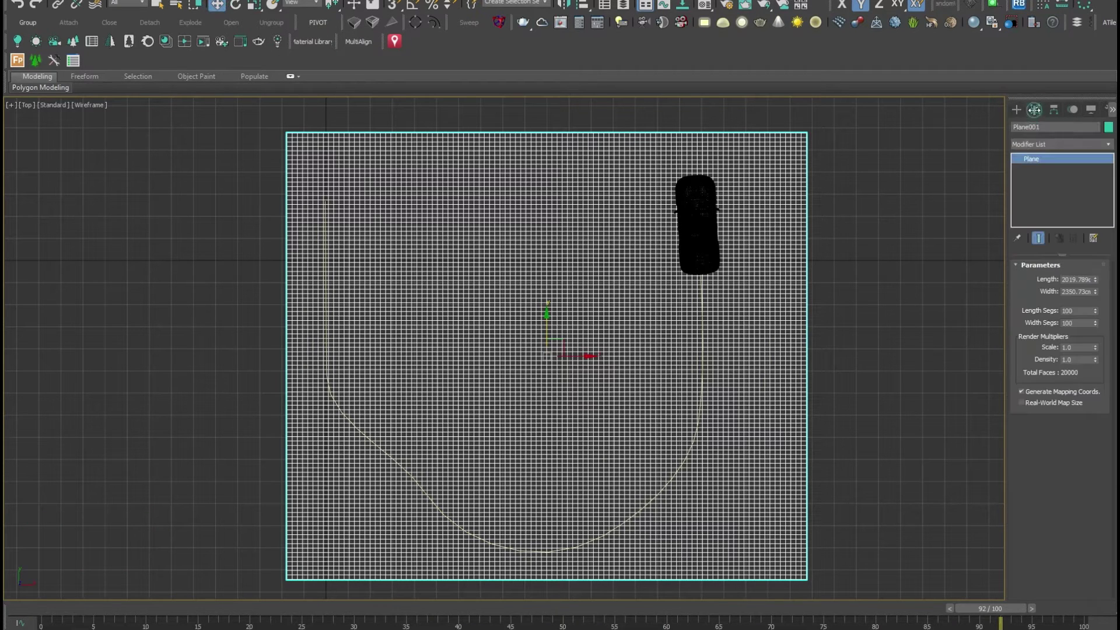
click(1108, 145)
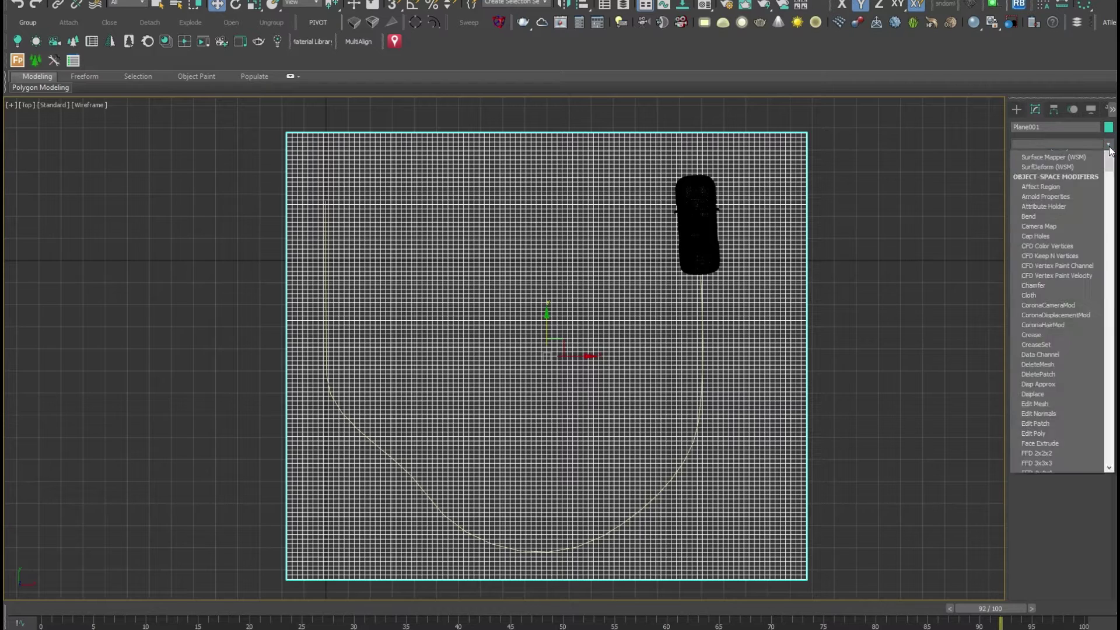
key(e)
click(1045, 187)
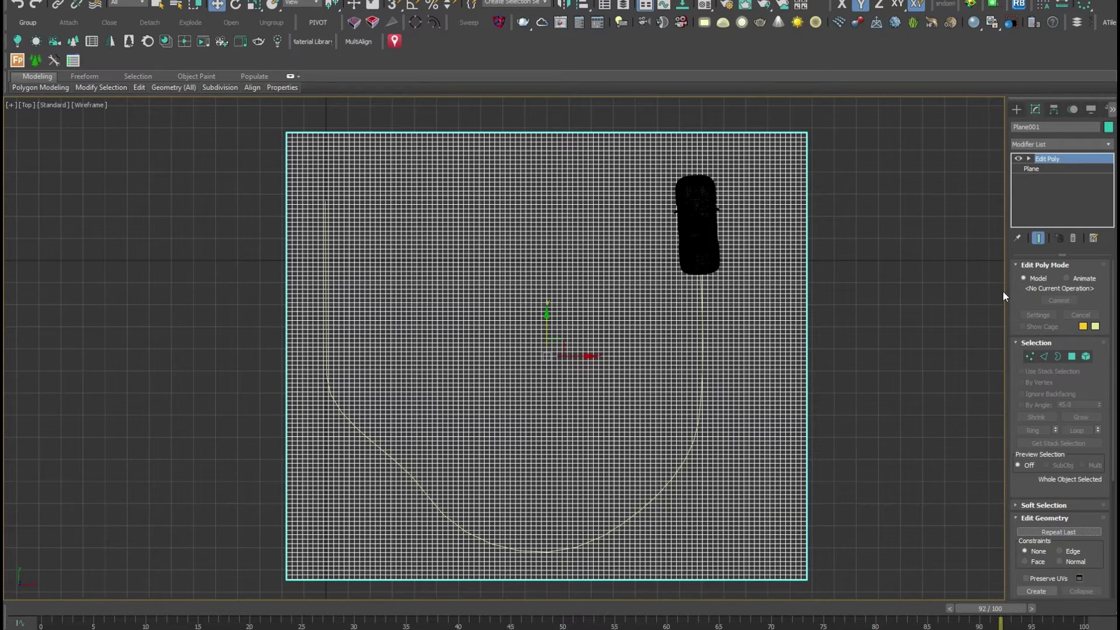
mouse_move(1007, 292)
mouse_down()
mouse_move(837, 309)
mouse_move(877, 308)
mouse_up()
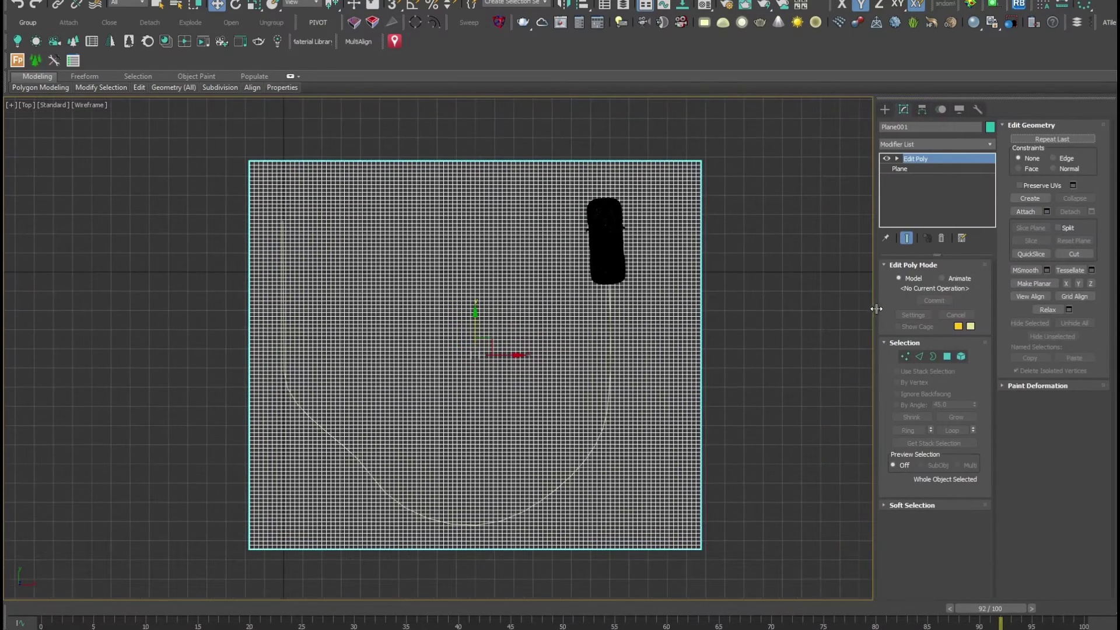
- Enable Push/Pull paint deformation with value 50 and brush size 500, and paint a first bump
click(1006, 386)
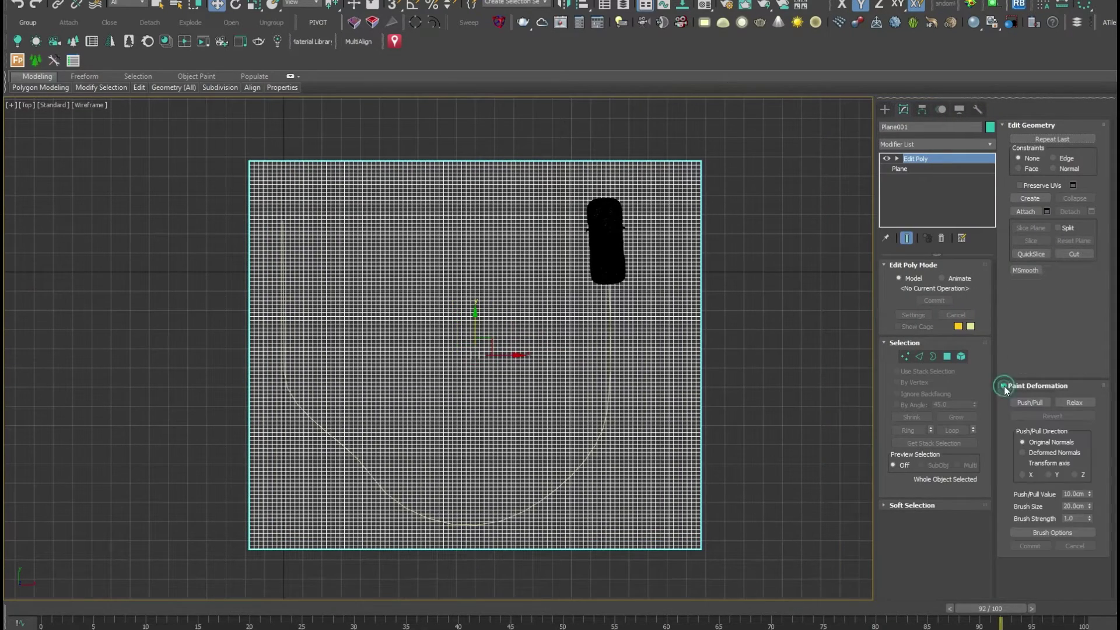
click(1031, 403)
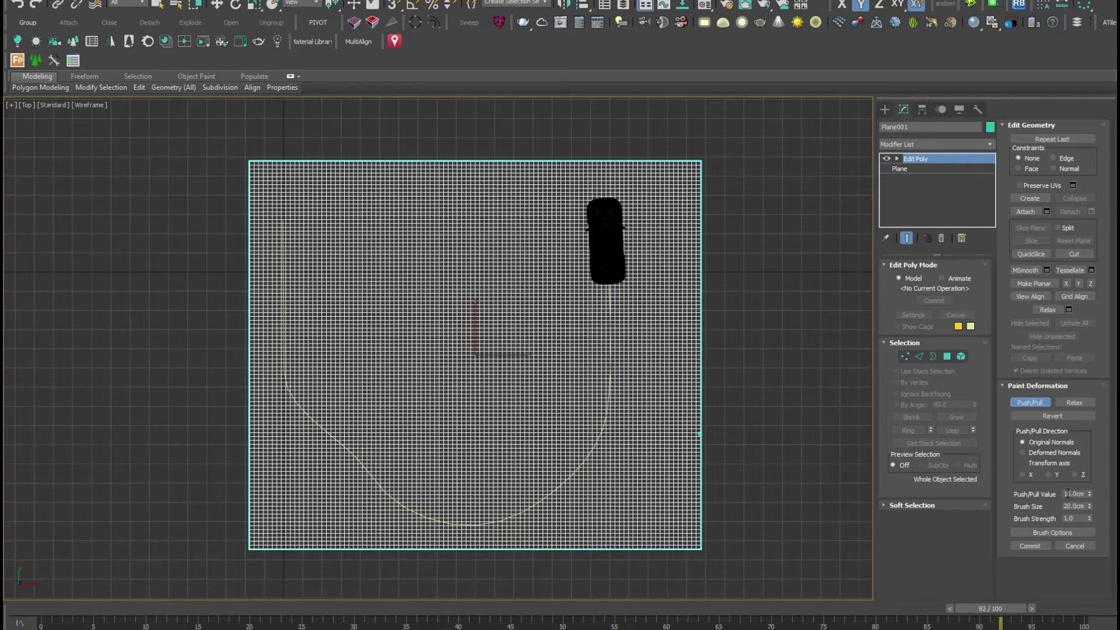
double_click(1067, 494)
text(50)
double_click(1071, 507)
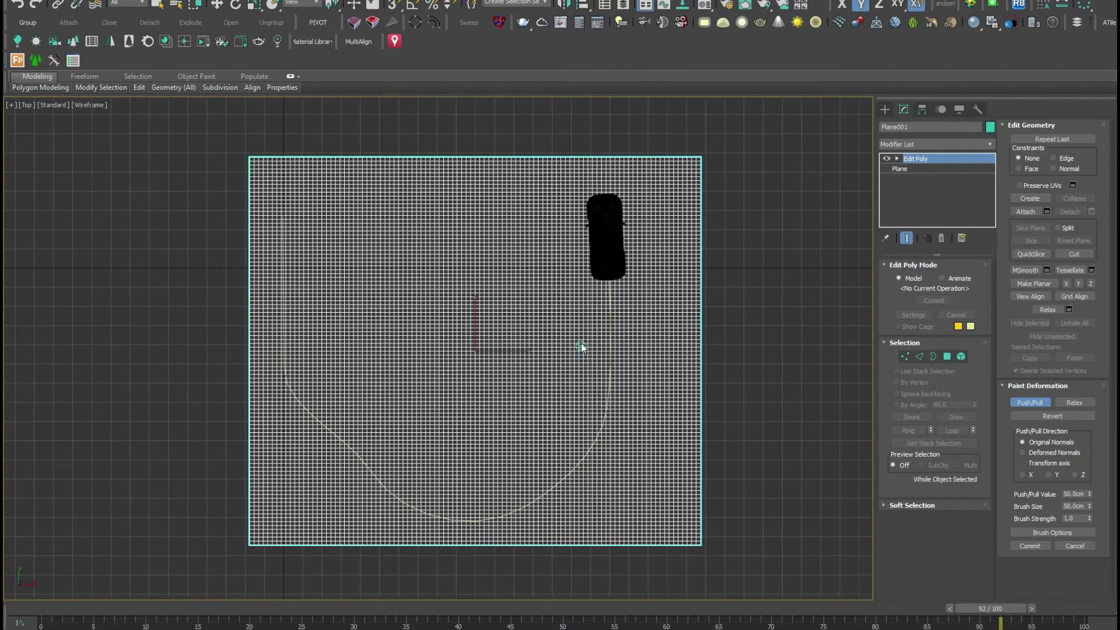
middle_drag(582, 348, 582, 291)
double_click(1068, 507)
text(500)
key(Return)
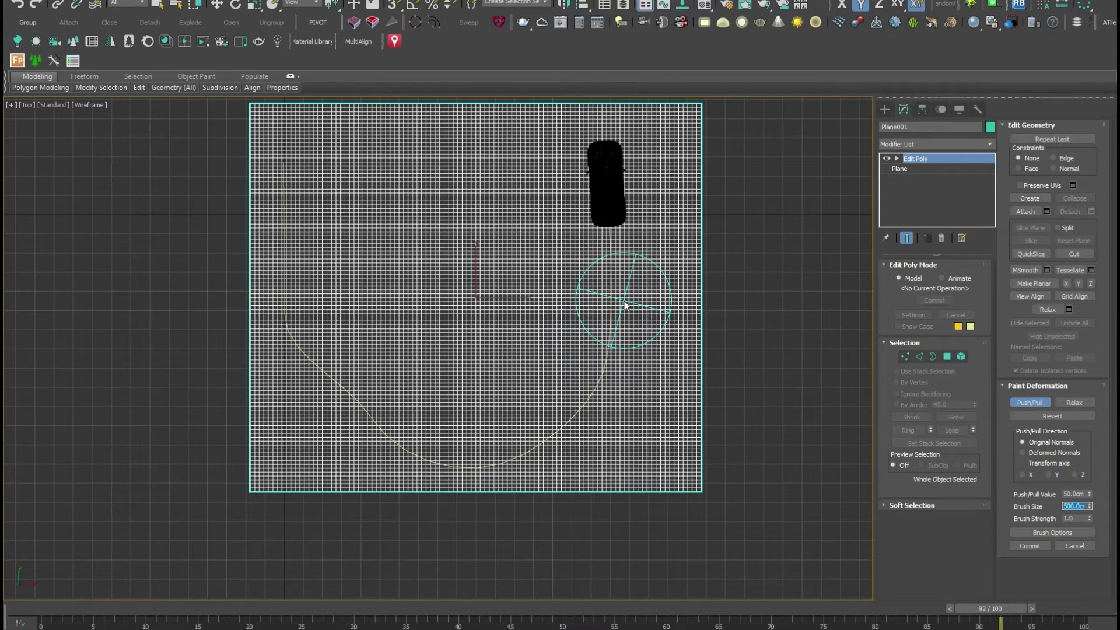
drag(625, 304, 555, 430)
key(alt+w)
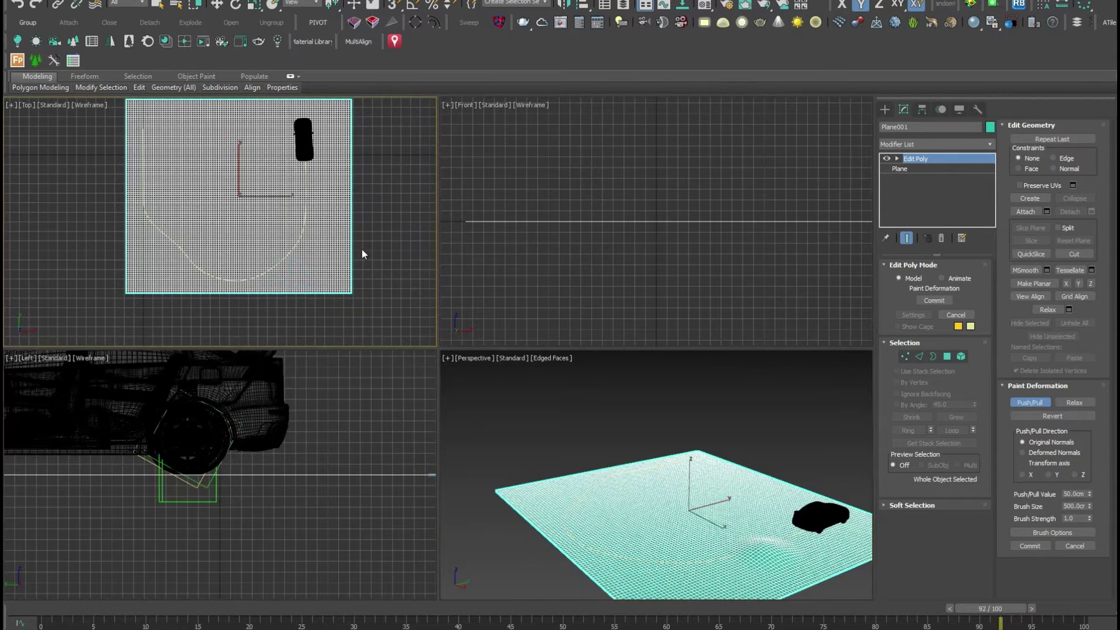
- Paint three more Push/Pull bumps along the route in Perspective, then stop sculpting and deselect Plane001
key(alt+w)
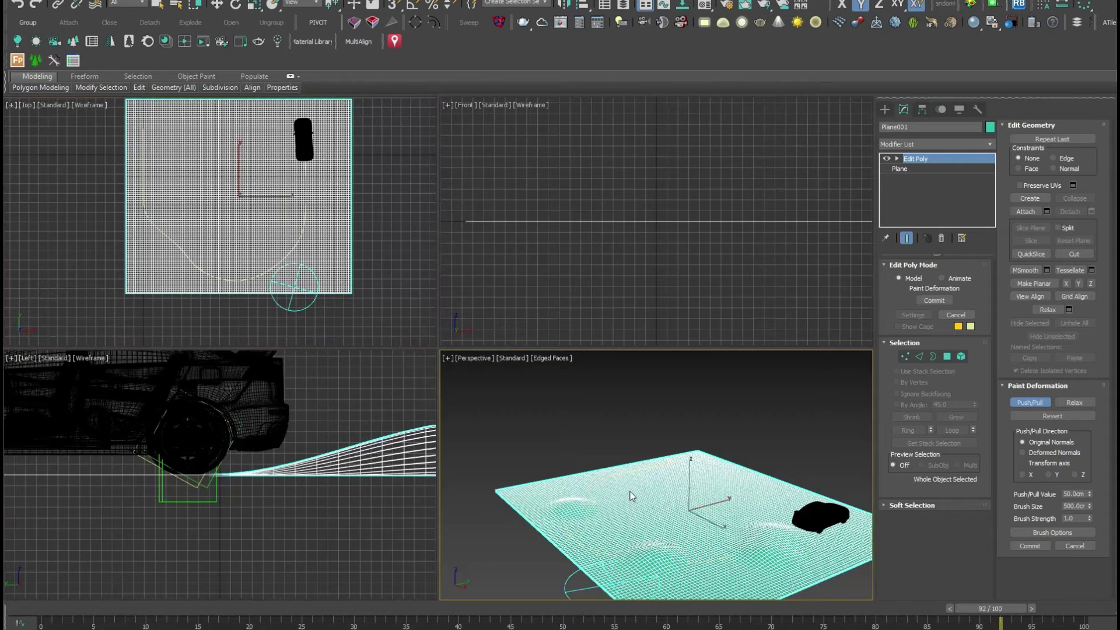
key(alt+w)
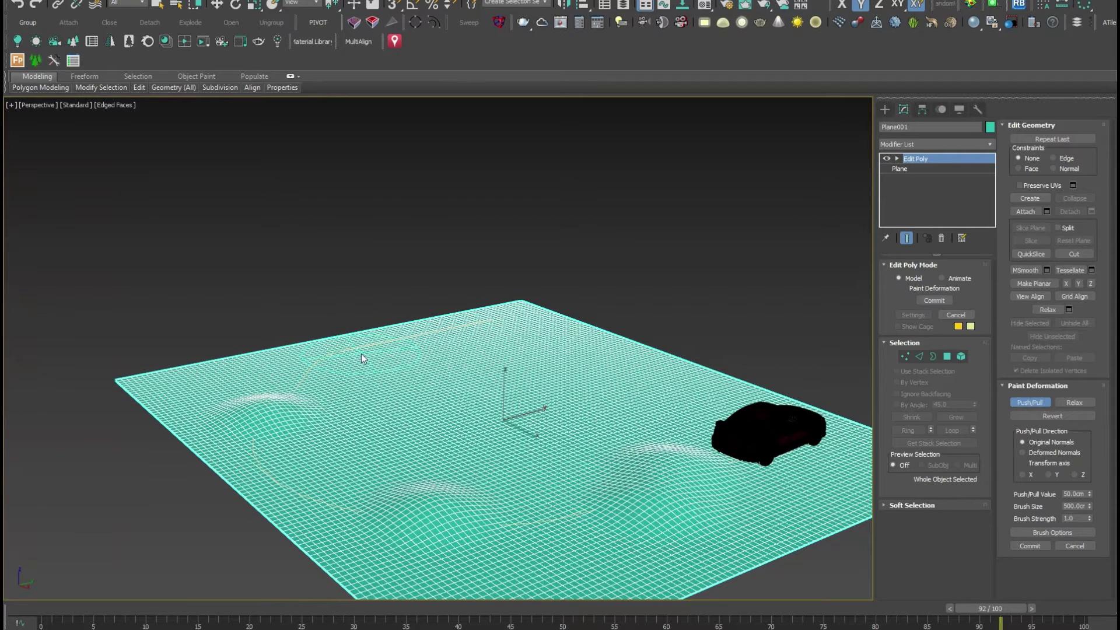
drag(362, 359, 301, 375)
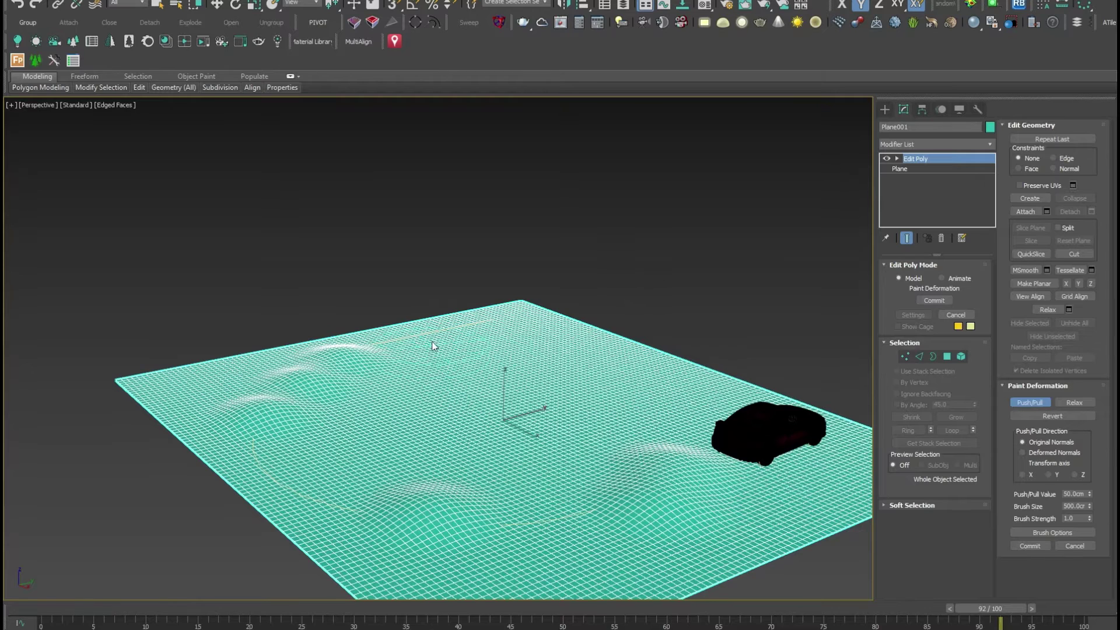
click(463, 339)
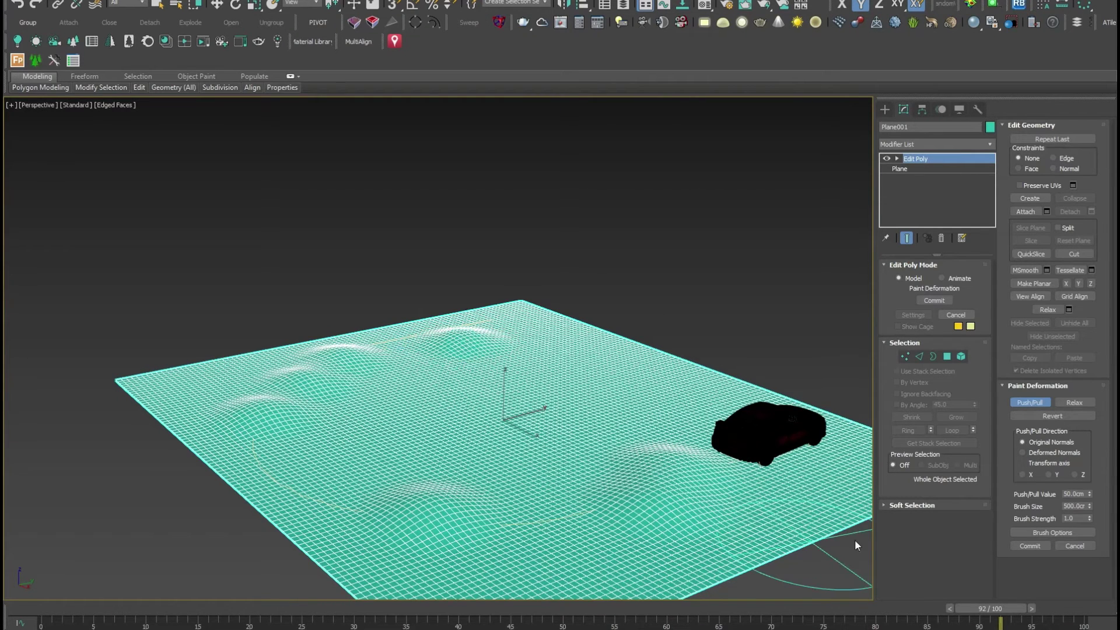
click(1030, 404)
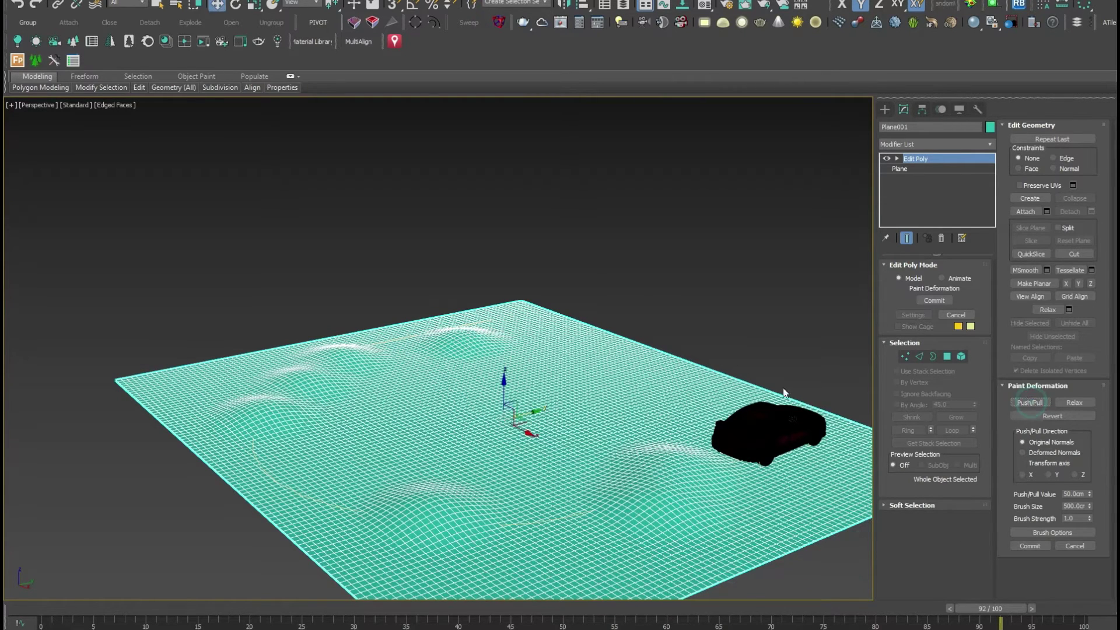
click(745, 350)
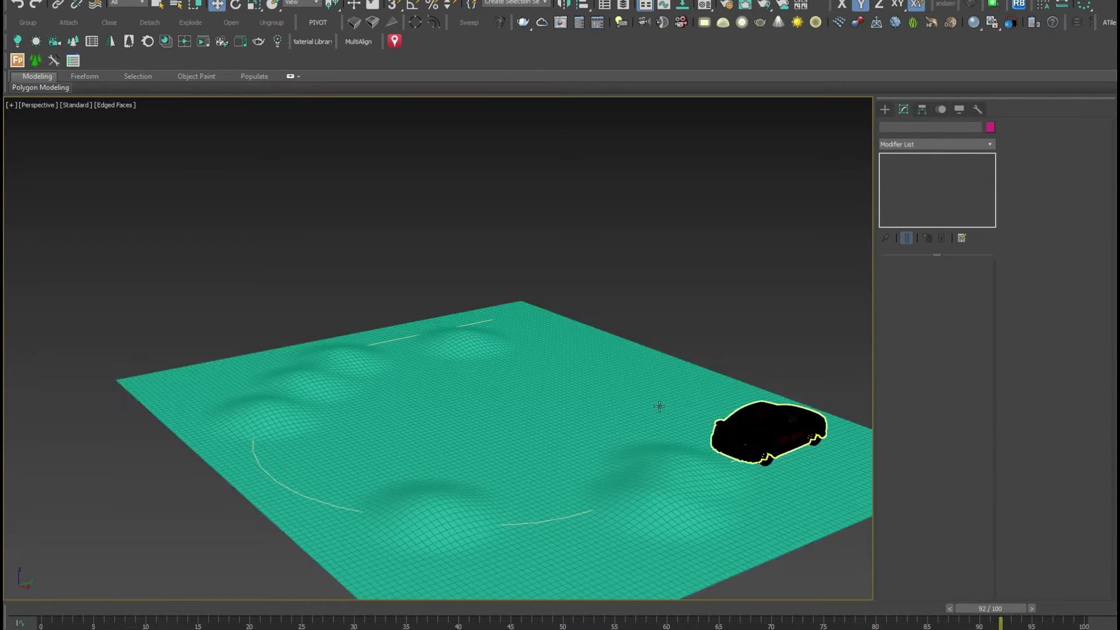
- Rewind to frame 0 and frame the car in a maximized wireframe Perspective view
key(alt+w)
click(359, 250)
key(alt+w)
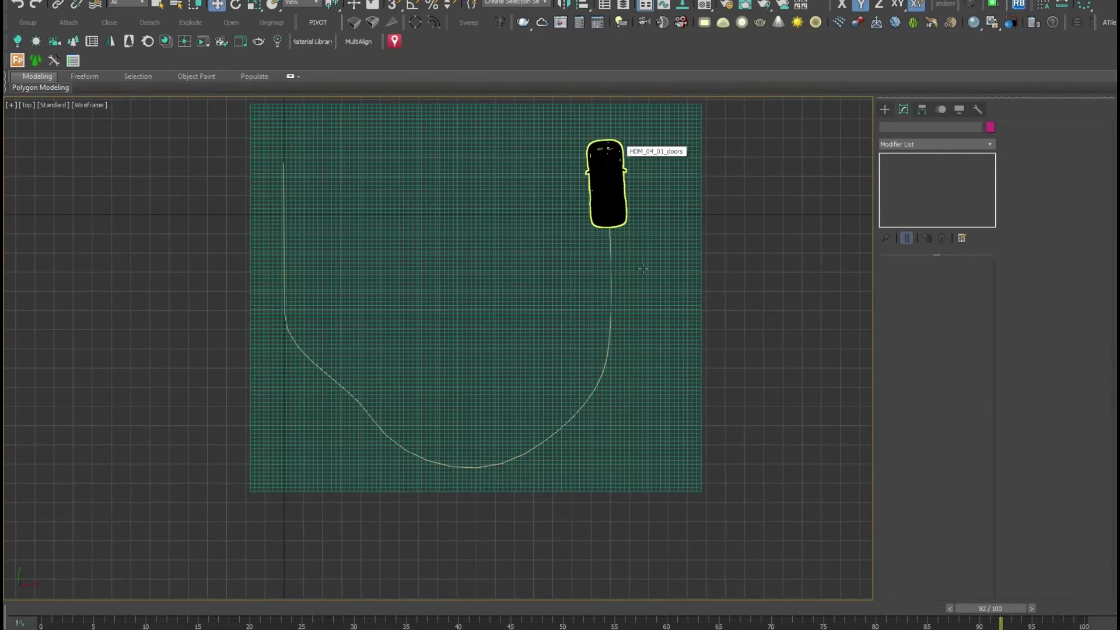
drag(996, 611, 41, 612)
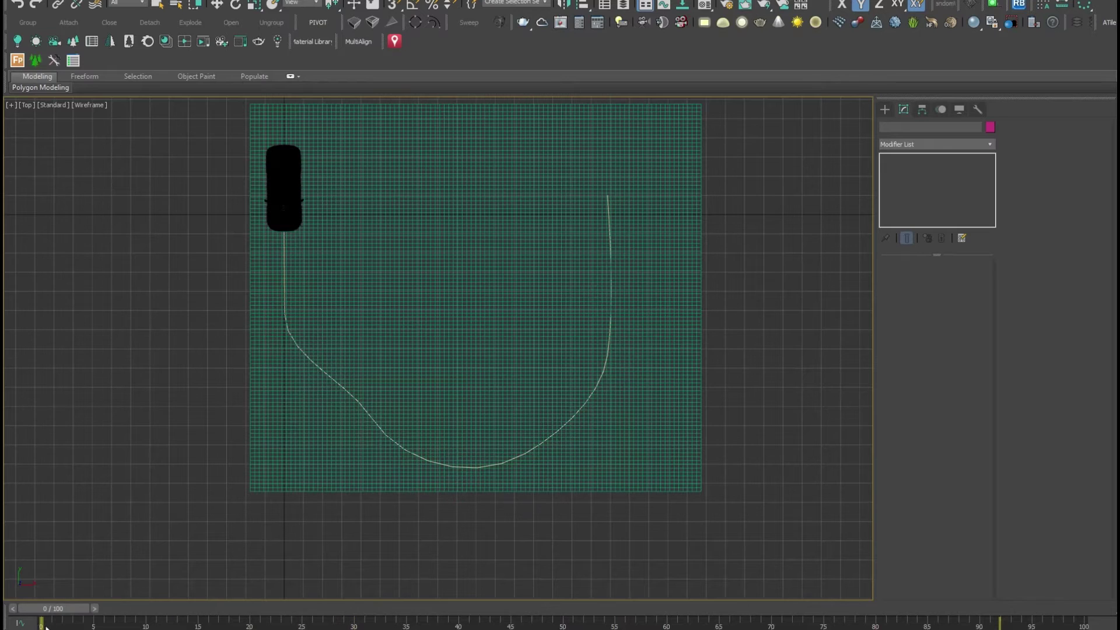
key(alt+w)
key(alt+w)
click(681, 491)
key(alt+w)
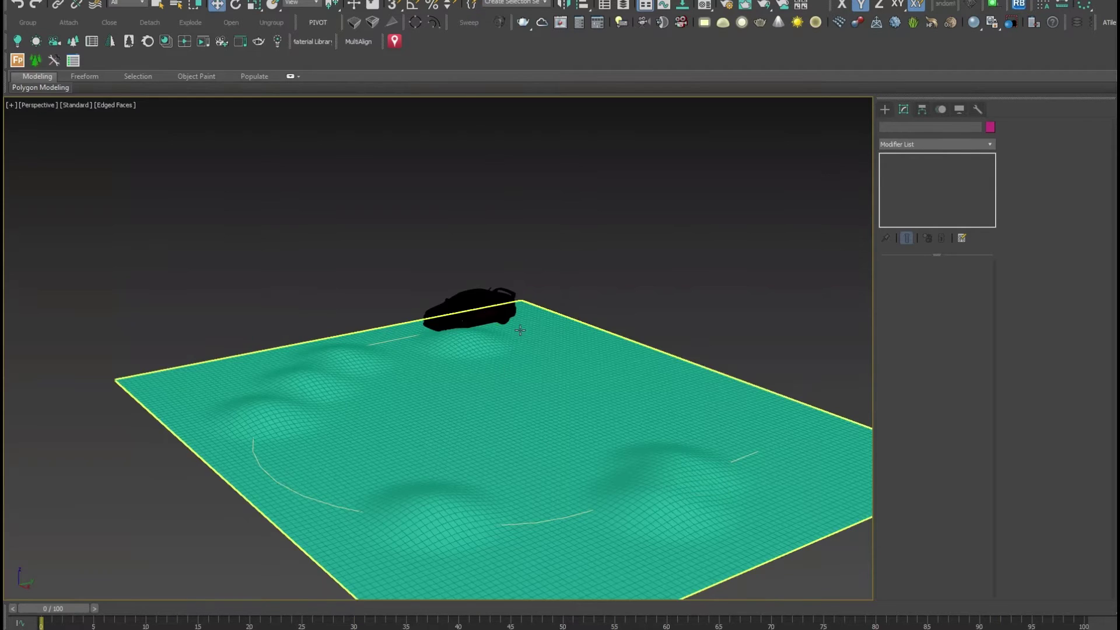
click(444, 331)
key(z)
key(F3)
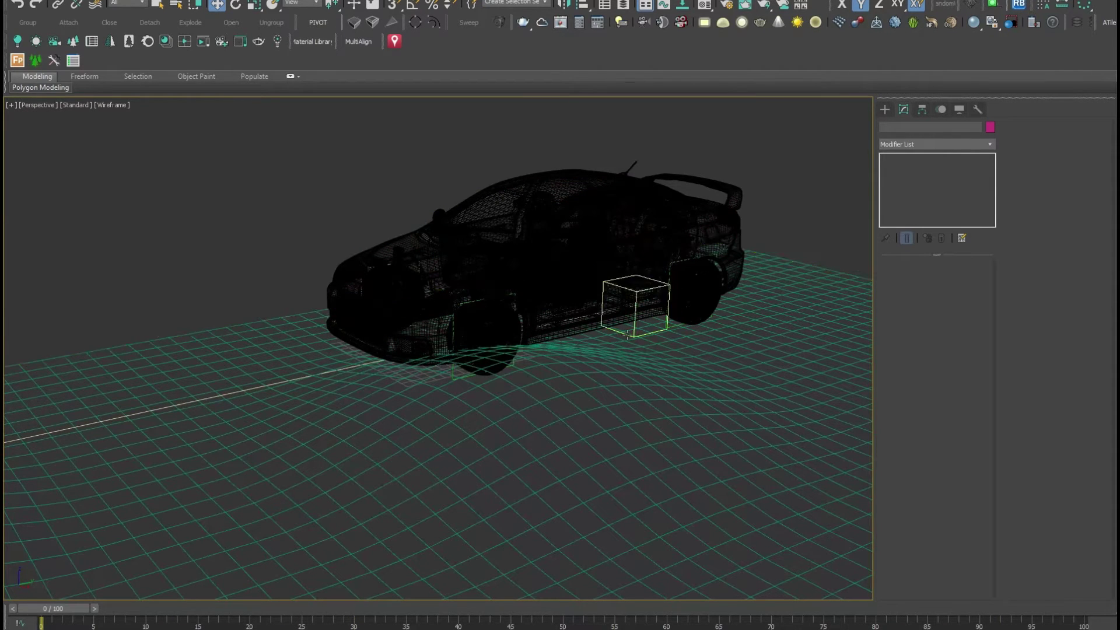
click(635, 329)
- Select Rig_Main_Controller_001 and pick Plane001 as its ground, enabling ground following
click(635, 329)
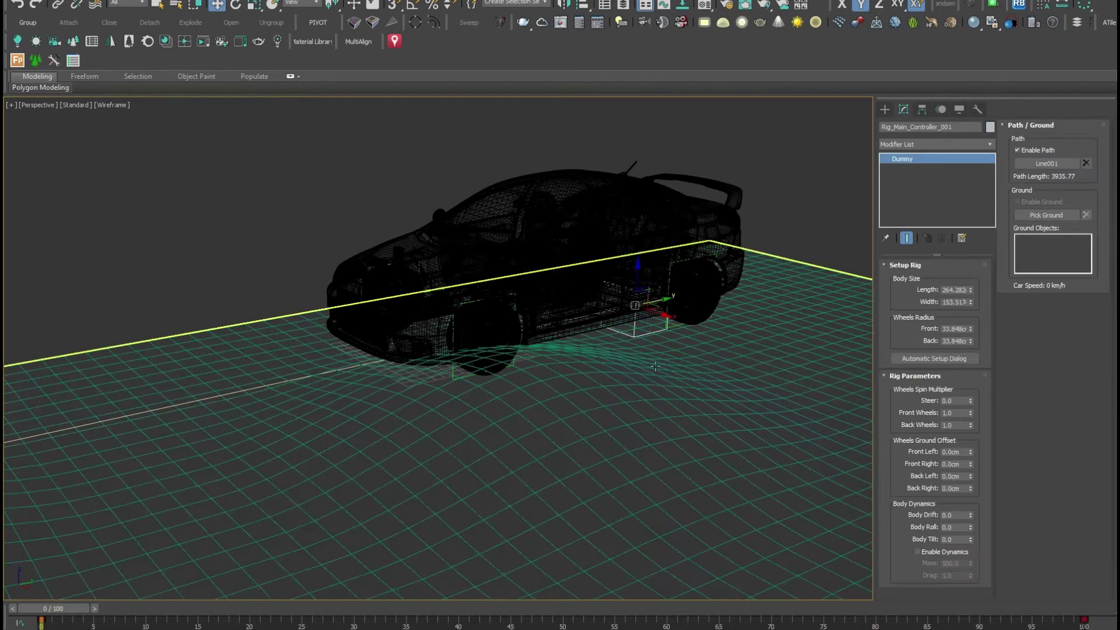
click(890, 483)
click(1032, 213)
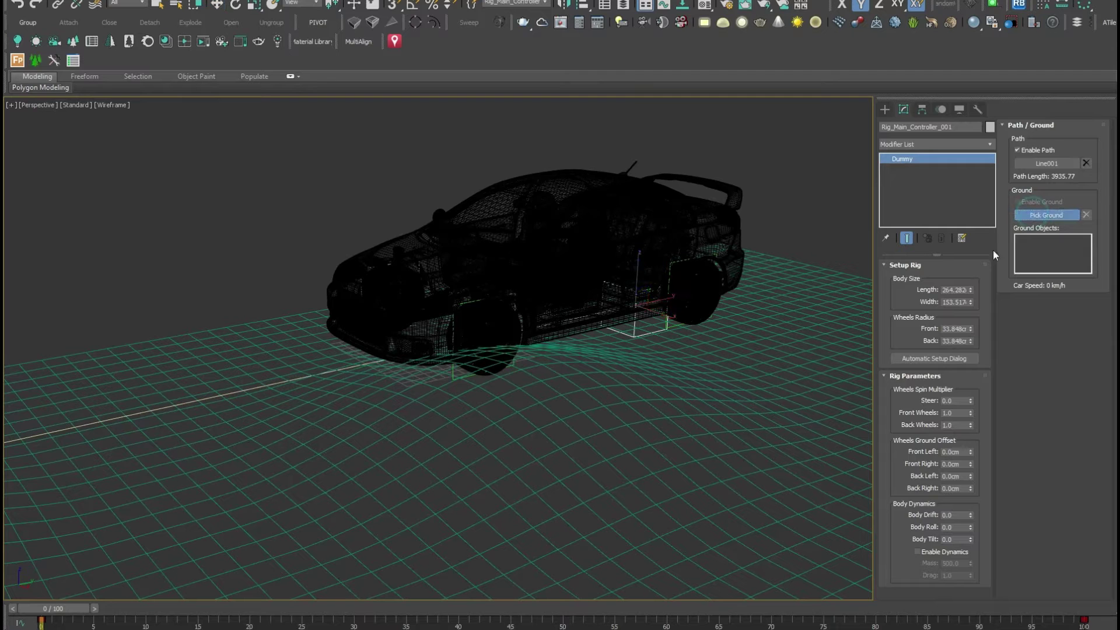
click(803, 341)
alt+middle_drag(803, 342, 825, 338)
key(F3)
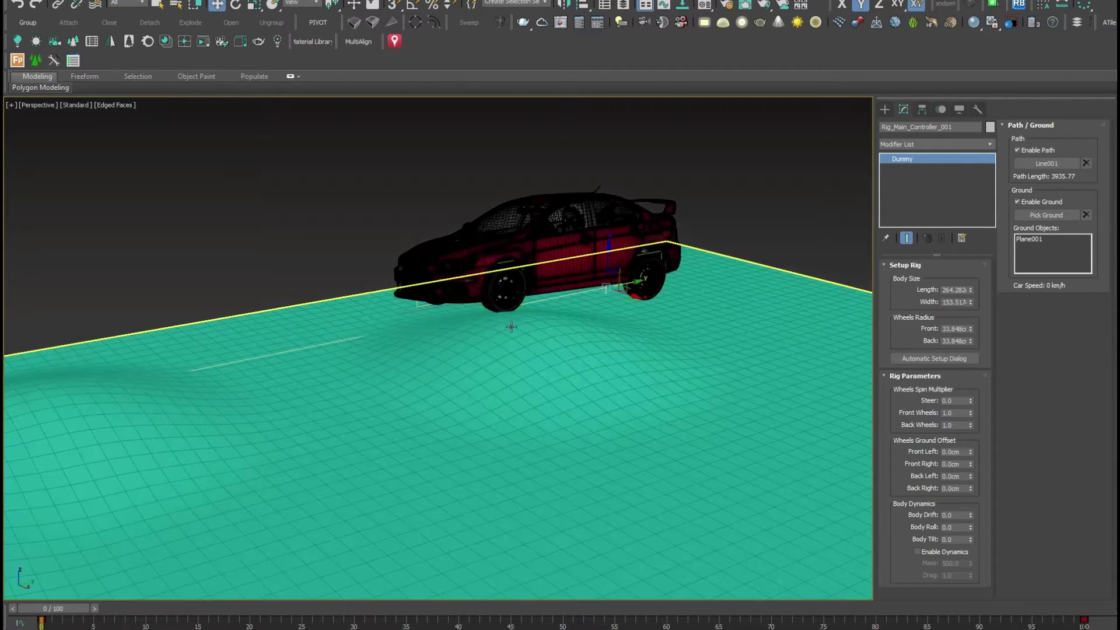
scroll(545, 313, down, 1)
- Play the drive over the bumpy terrain and stop near frame 96
scroll(545, 313, down, 4)
scroll(430, 321, down, 3)
middle_drag(430, 320, 429, 341)
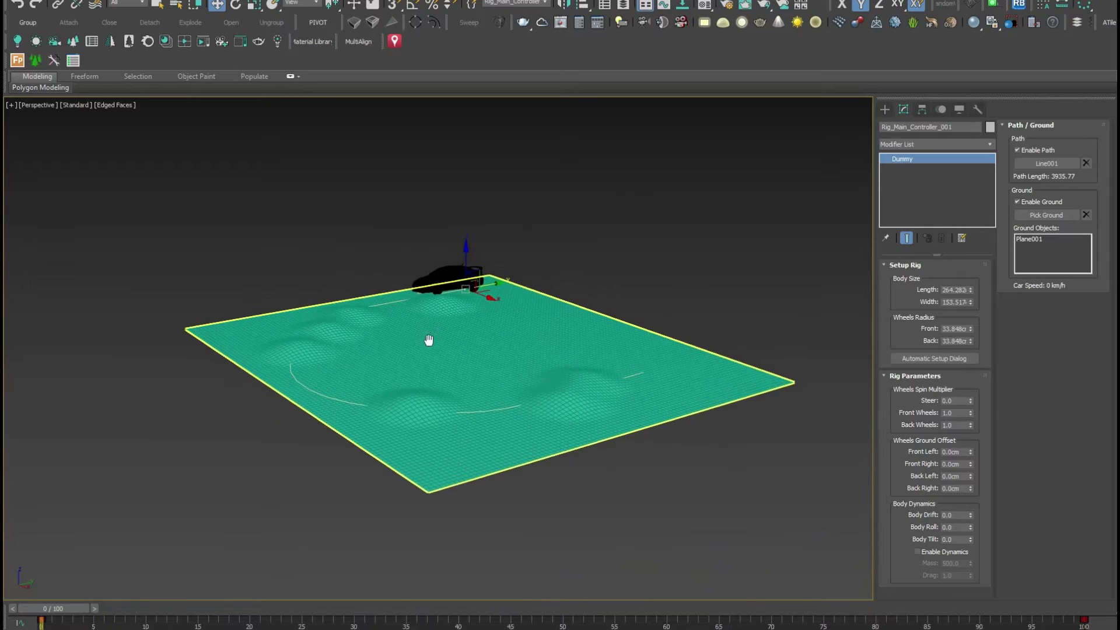
scroll(429, 340, up, 3)
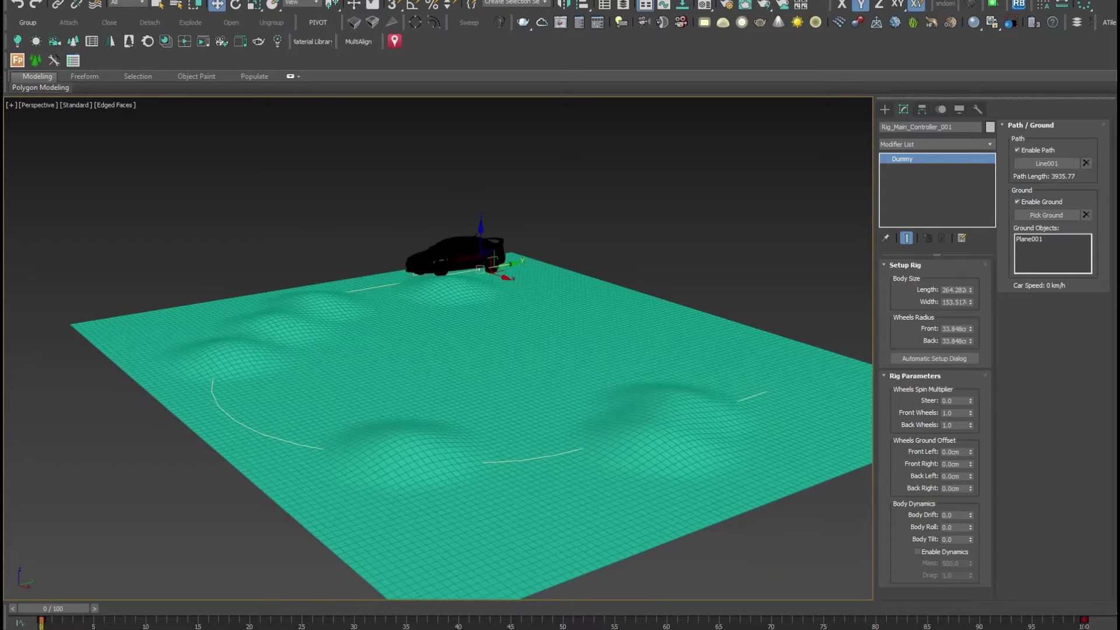
key(slash)
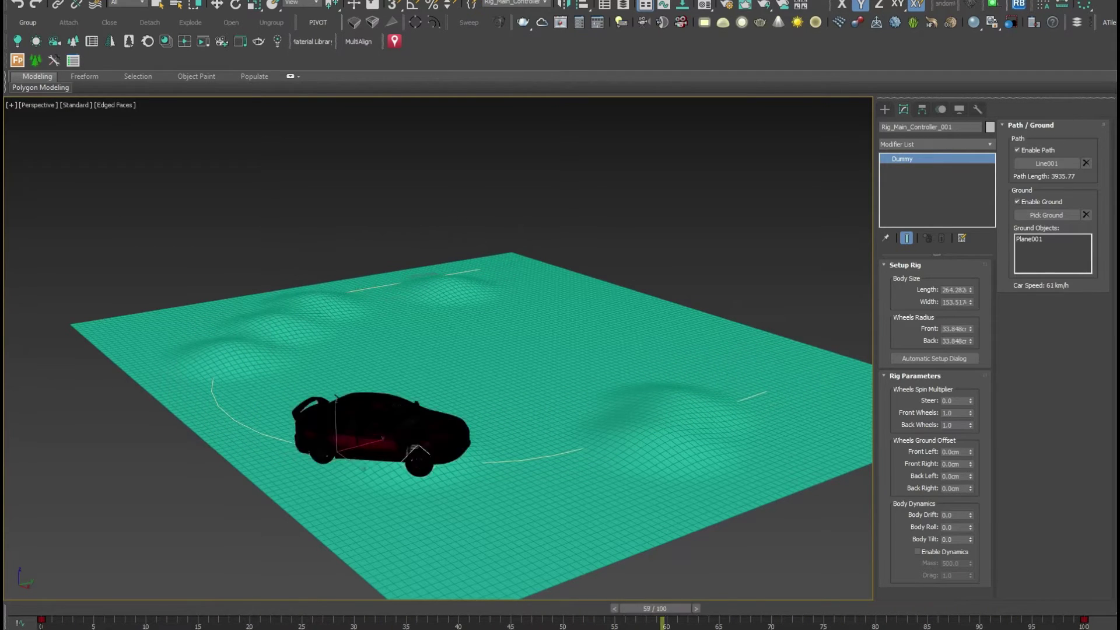
key(slash)
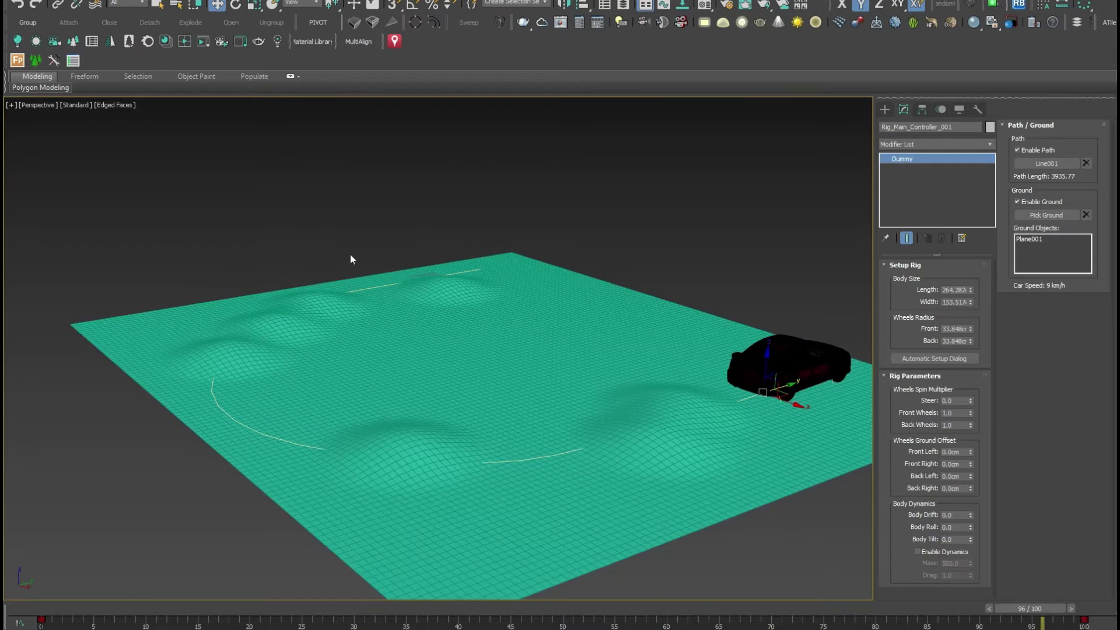
- Maximize the Top viewport and show the Create panel's standard primitives
key(alt+w)
right_click(194, 228)
key(alt+w)
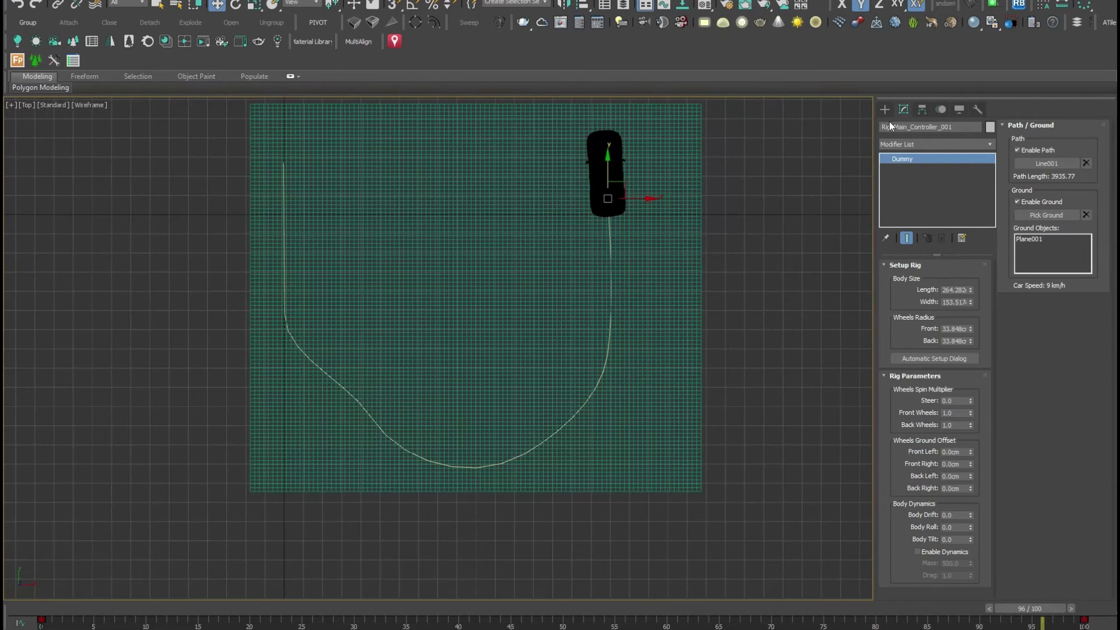
click(885, 112)
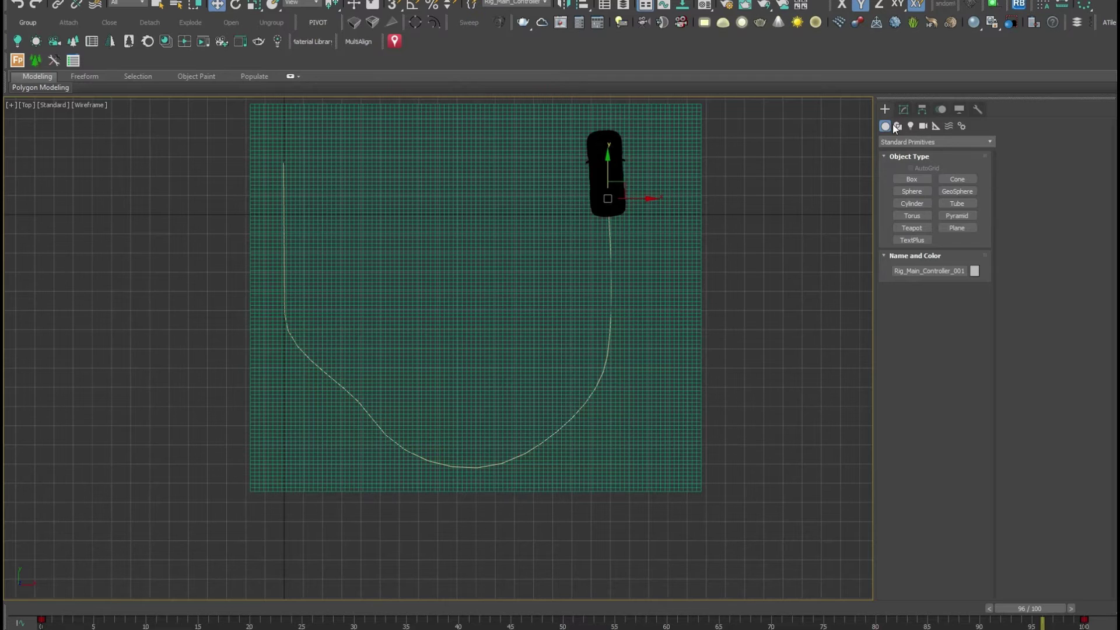
- Select the rig controller circle in a maximized wireframe Perspective view
key(alt+w)
right_click(763, 464)
key(alt+w)
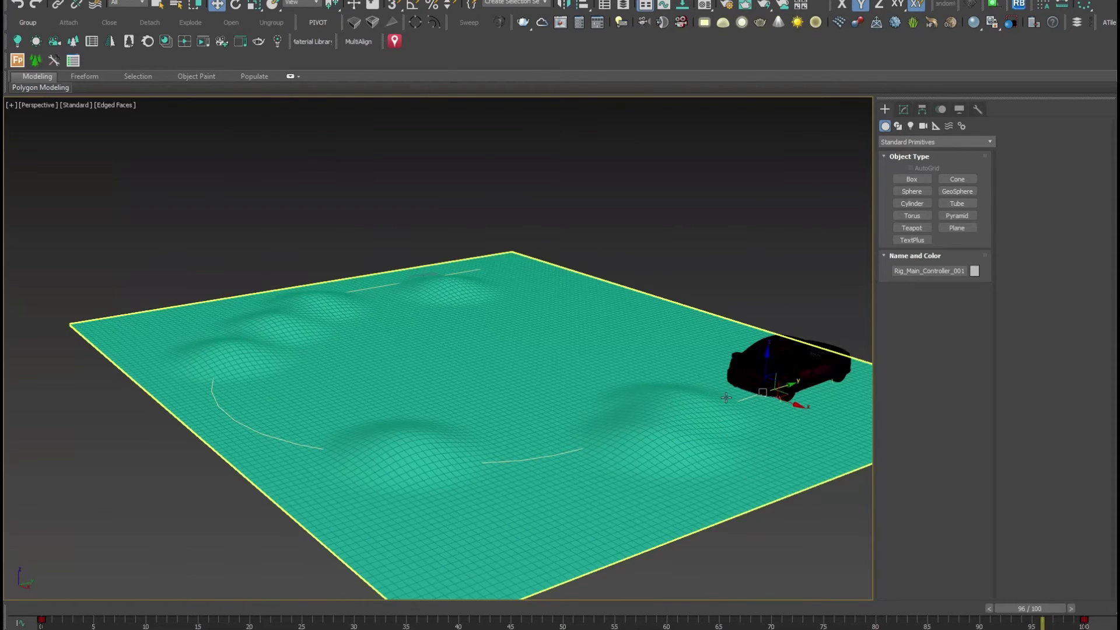
click(788, 373)
key(z)
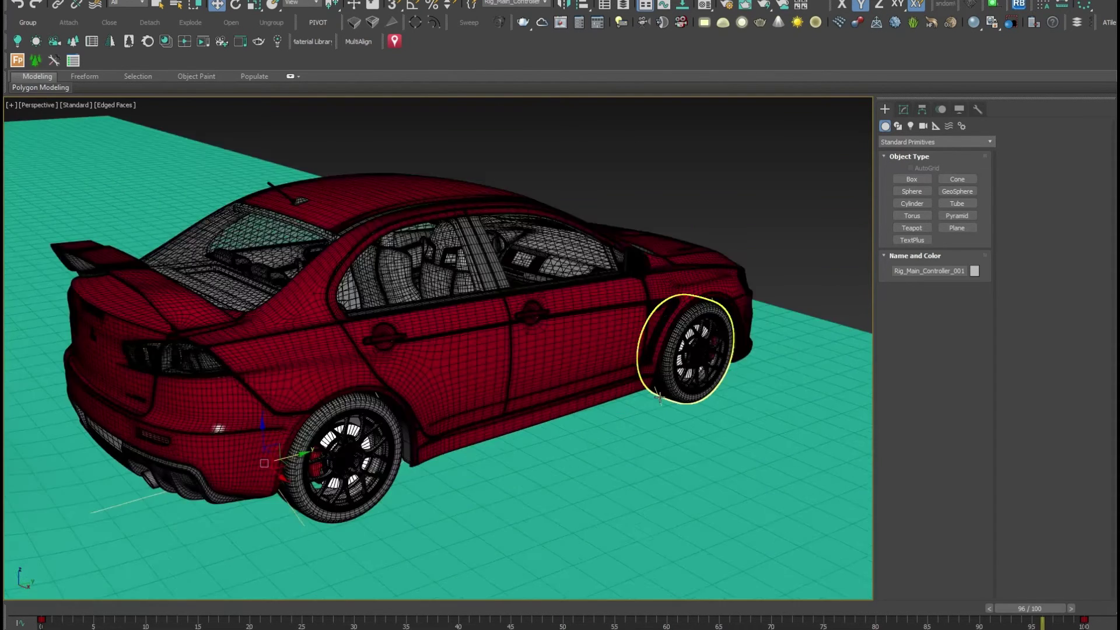
click(682, 384)
click(499, 473)
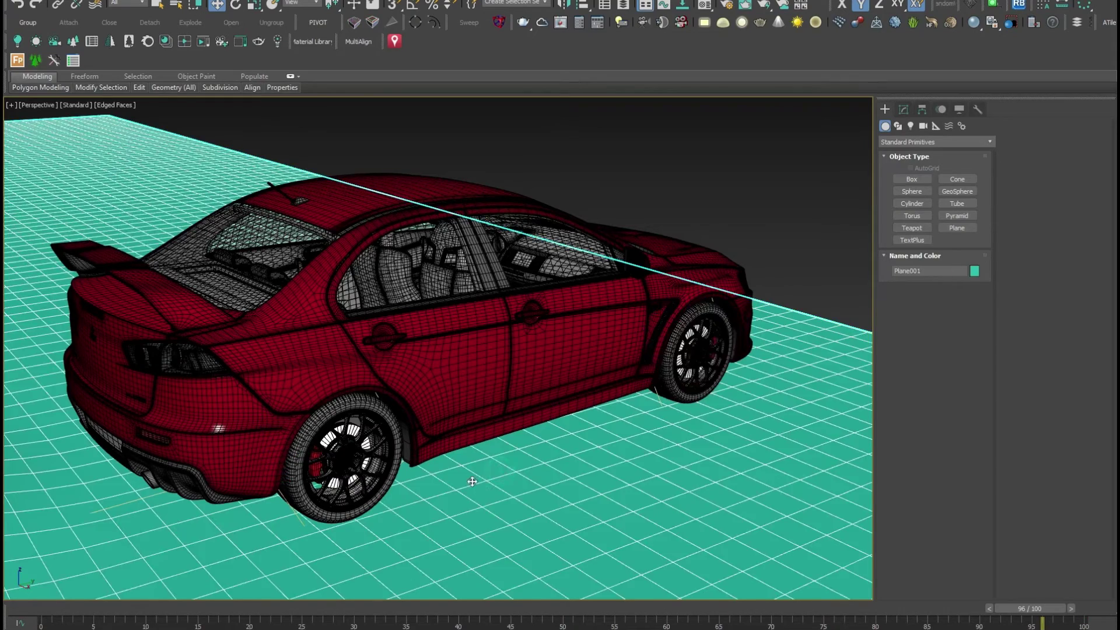
key(F3)
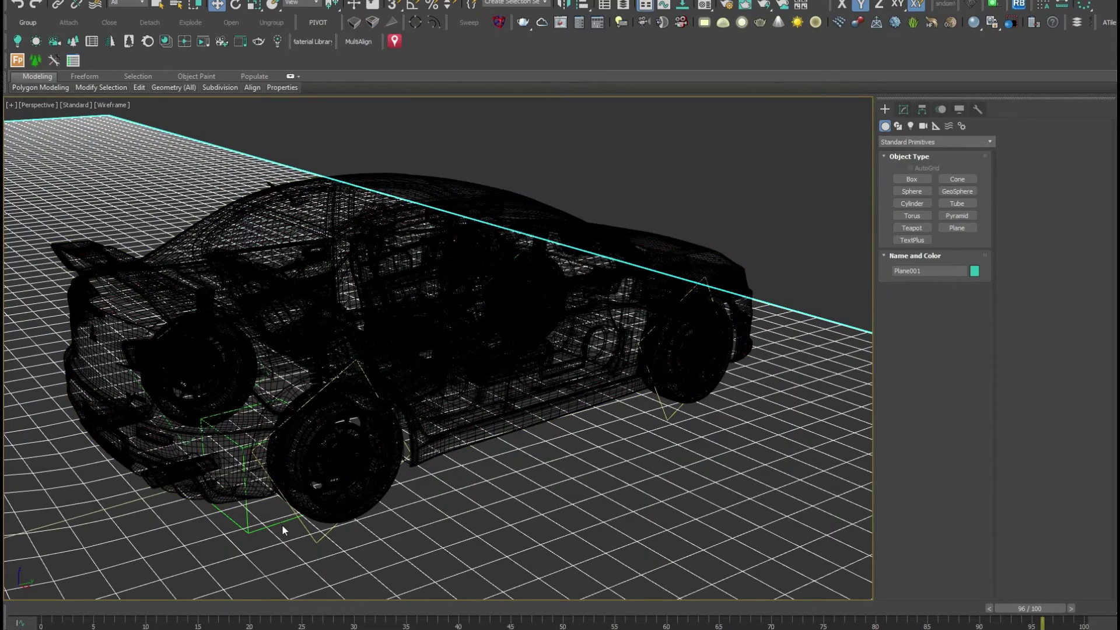
click(282, 530)
mouse_move(283, 525)
alt+middle_down()
mouse_move(371, 411)
mouse_move(606, 564)
alt+middle_up()
- Move the car to frame 36 and show the rig's Modify settings in shaded view
scroll(371, 412, down, 5)
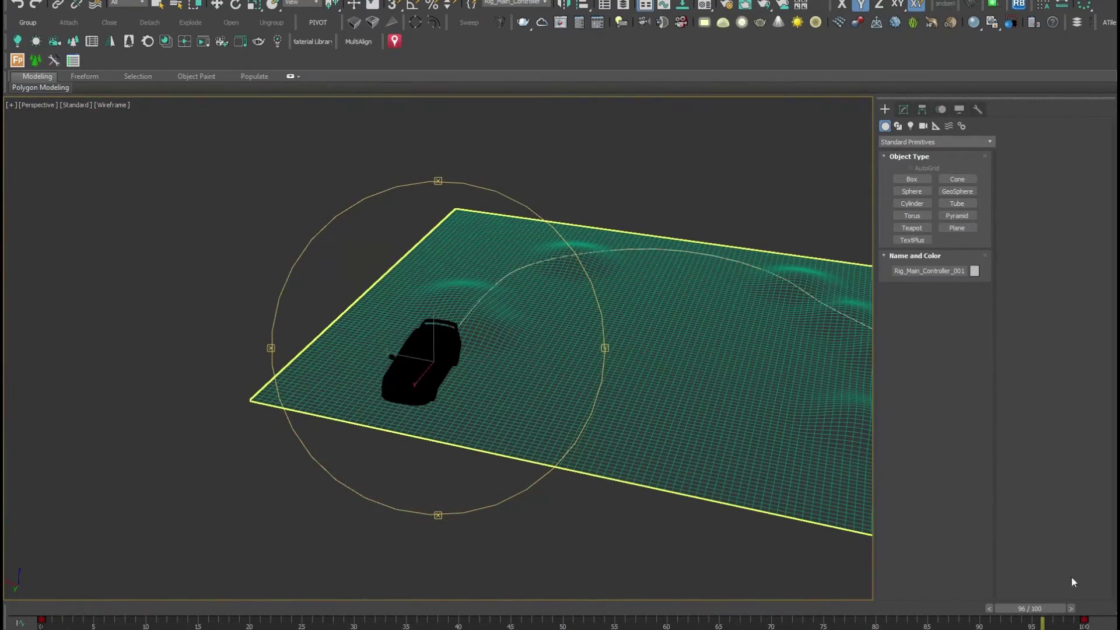
drag(1050, 613, 417, 608)
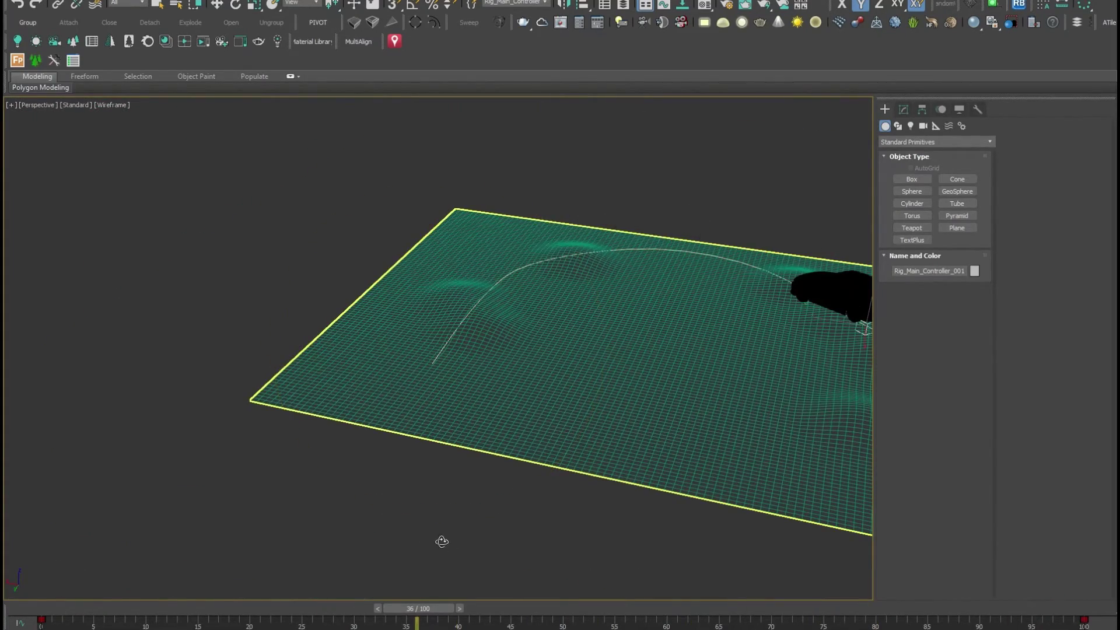
mouse_move(441, 542)
alt+middle_down()
mouse_move(529, 403)
mouse_move(515, 420)
mouse_move(607, 445)
mouse_move(570, 462)
mouse_move(462, 445)
alt+middle_up()
key(F3)
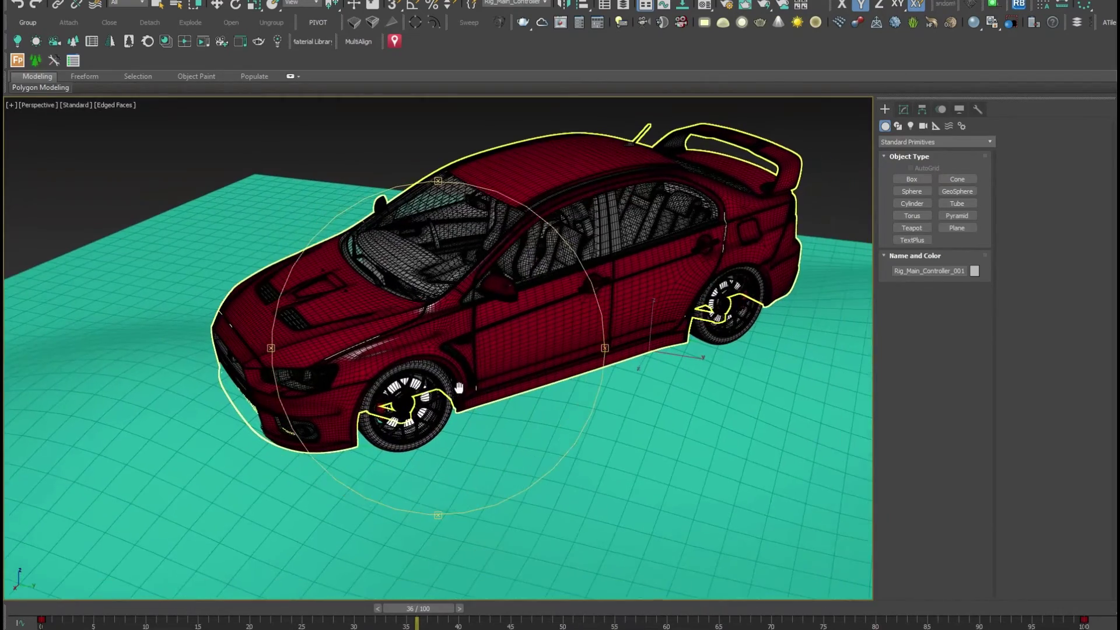
click(904, 110)
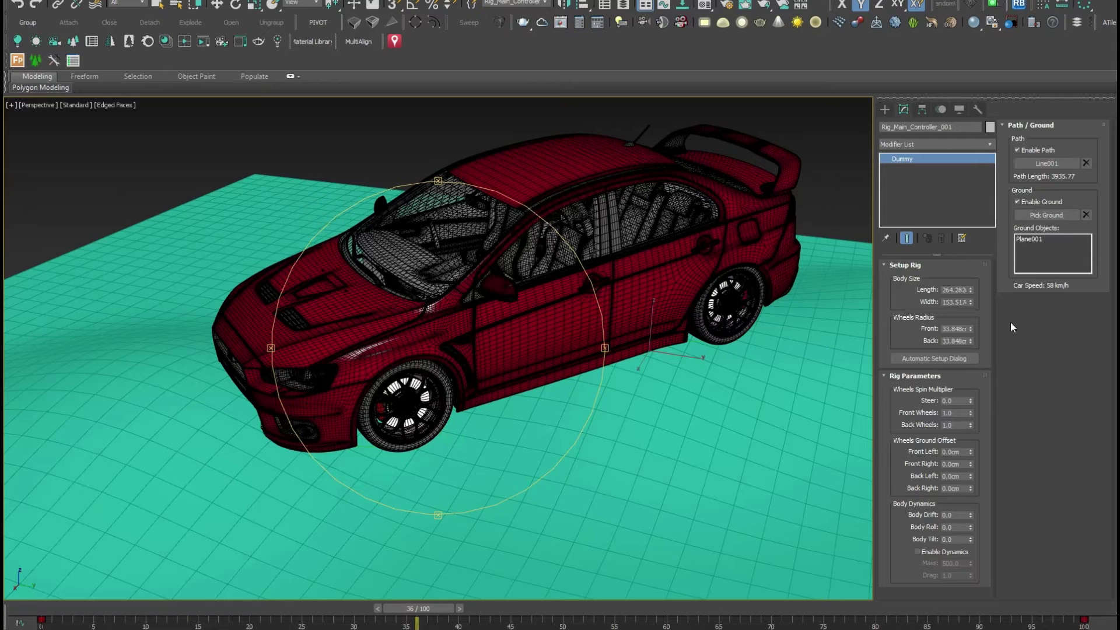
- Enable Dynamics, test Body Drift then reset it to 0, and raise Steer to 48.0
click(918, 552)
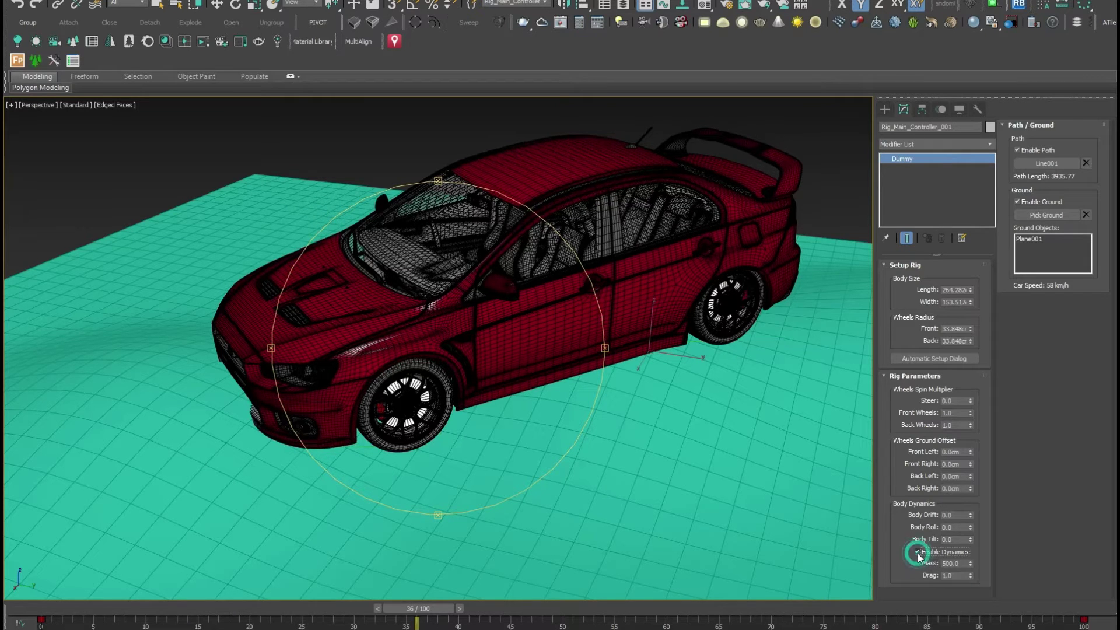
middle_drag(546, 471, 528, 387)
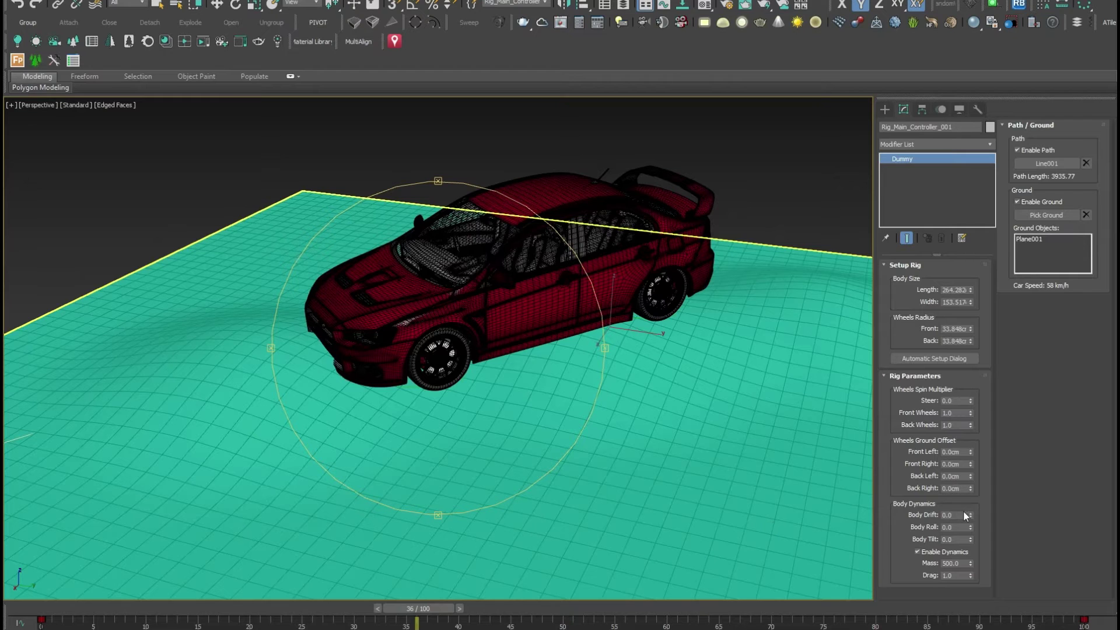
mouse_move(971, 514)
mouse_down()
mouse_move(962, 455)
mouse_move(959, 482)
mouse_up()
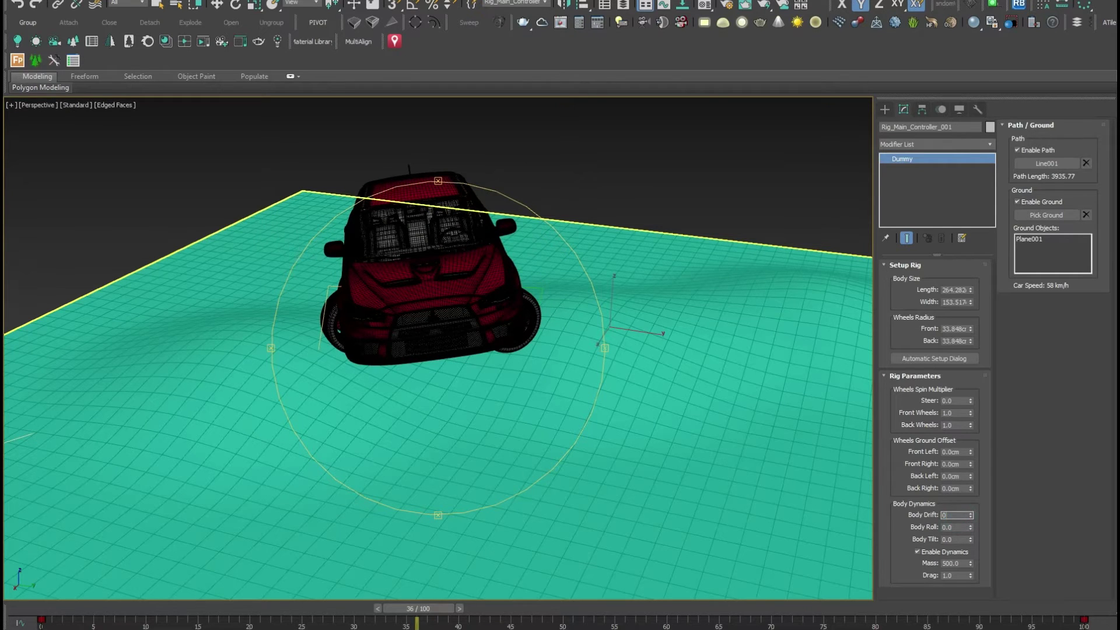
key(Return)
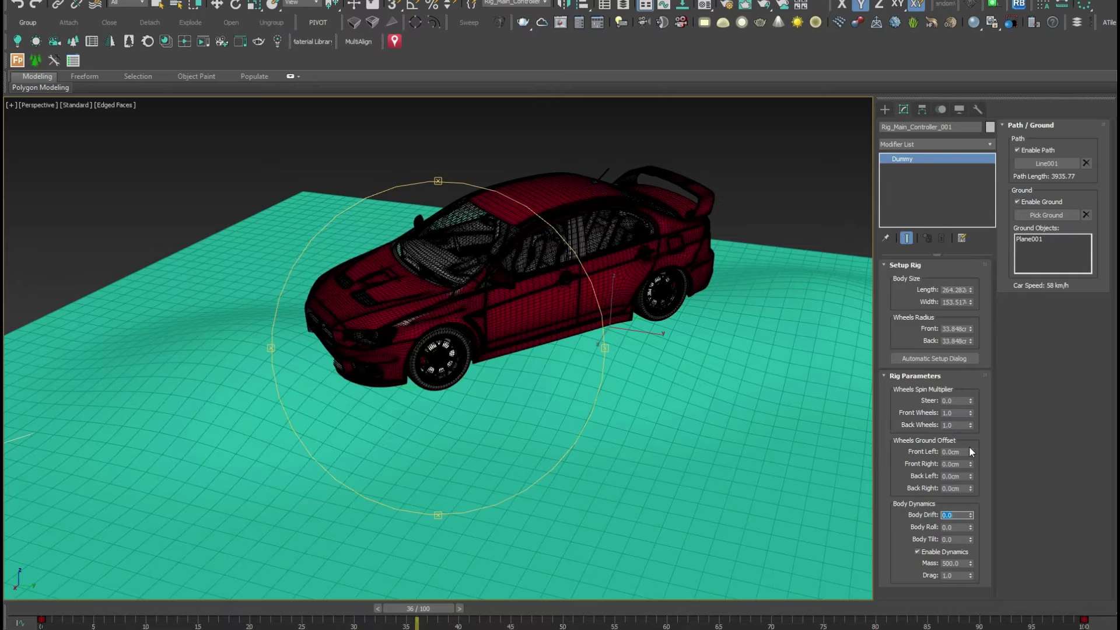
drag(971, 401, 964, 372)
- Try Steer values both ways, uncheck Enable Dynamics, and reset Steer to 0.0
scroll(411, 359, up, 5)
drag(439, 398, 523, 387)
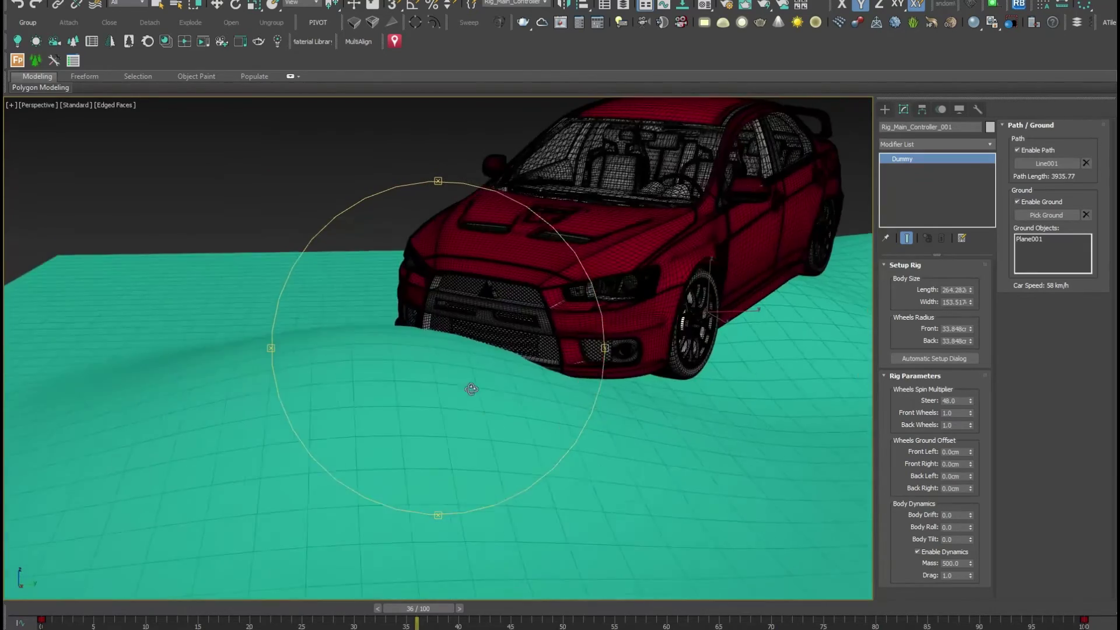
alt+middle_drag(522, 387, 838, 414)
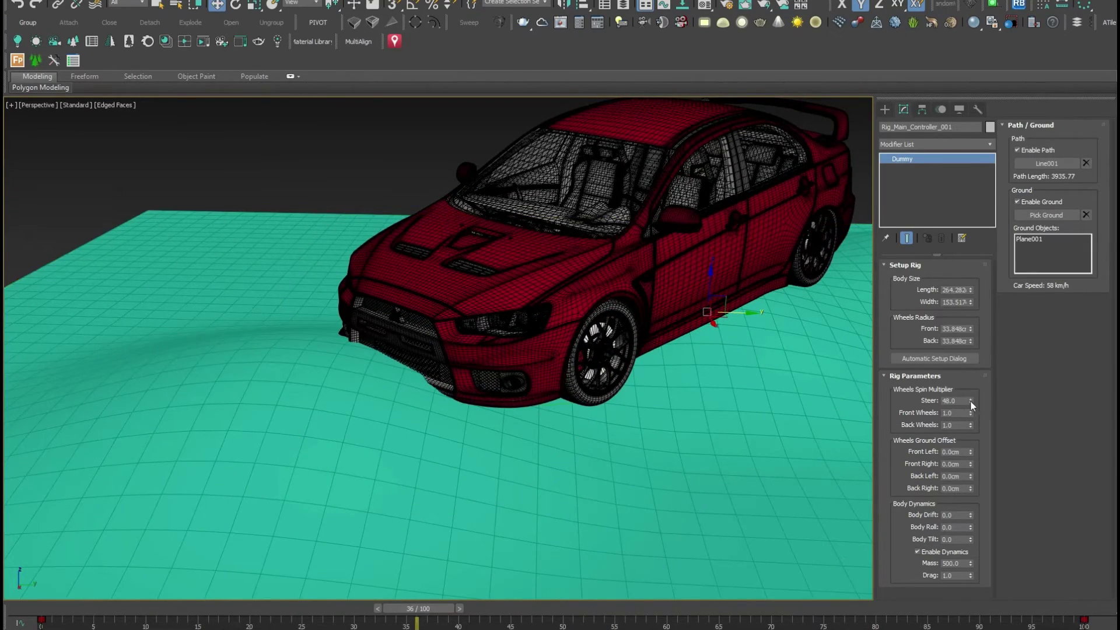
drag(971, 402, 971, 465)
click(919, 552)
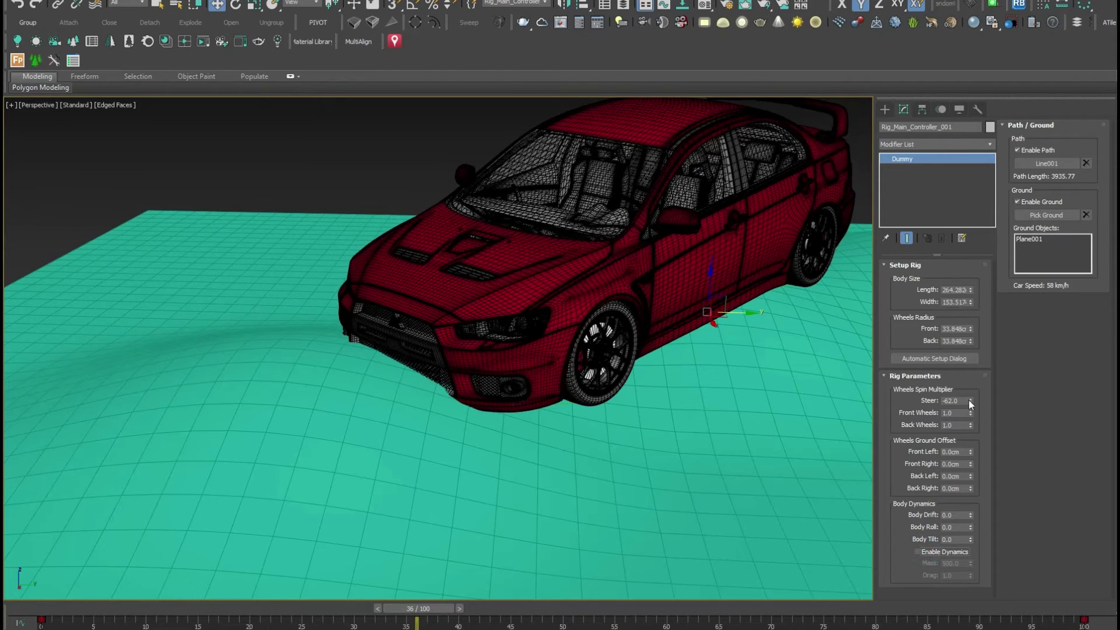
drag(971, 402, 971, 373)
middle_drag(691, 438, 551, 392)
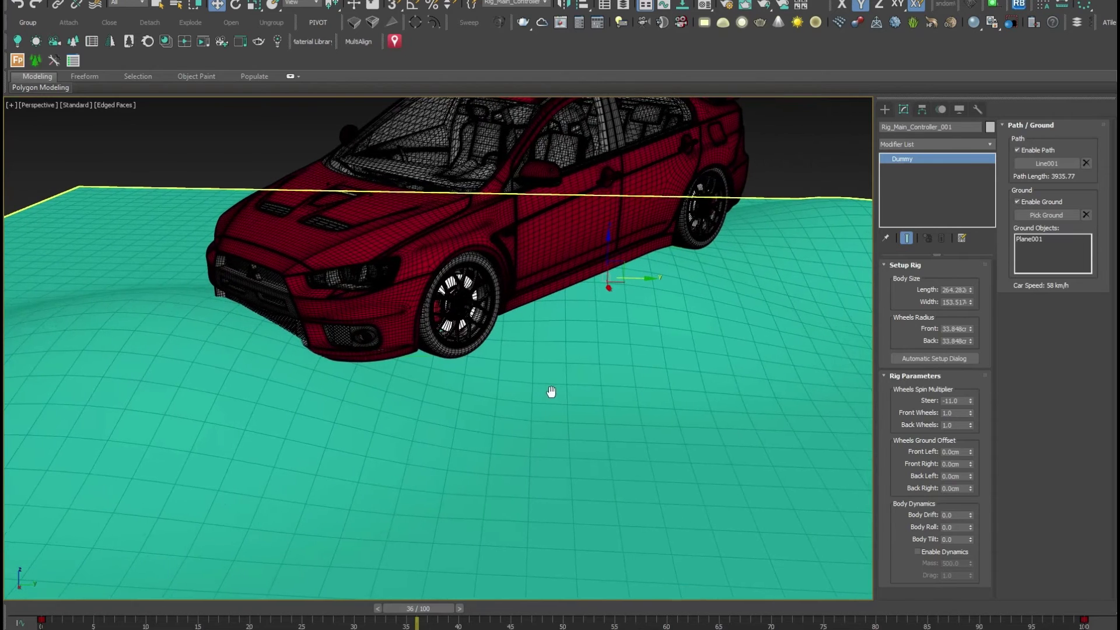
scroll(561, 388, down, 2)
scroll(577, 401, down, 2)
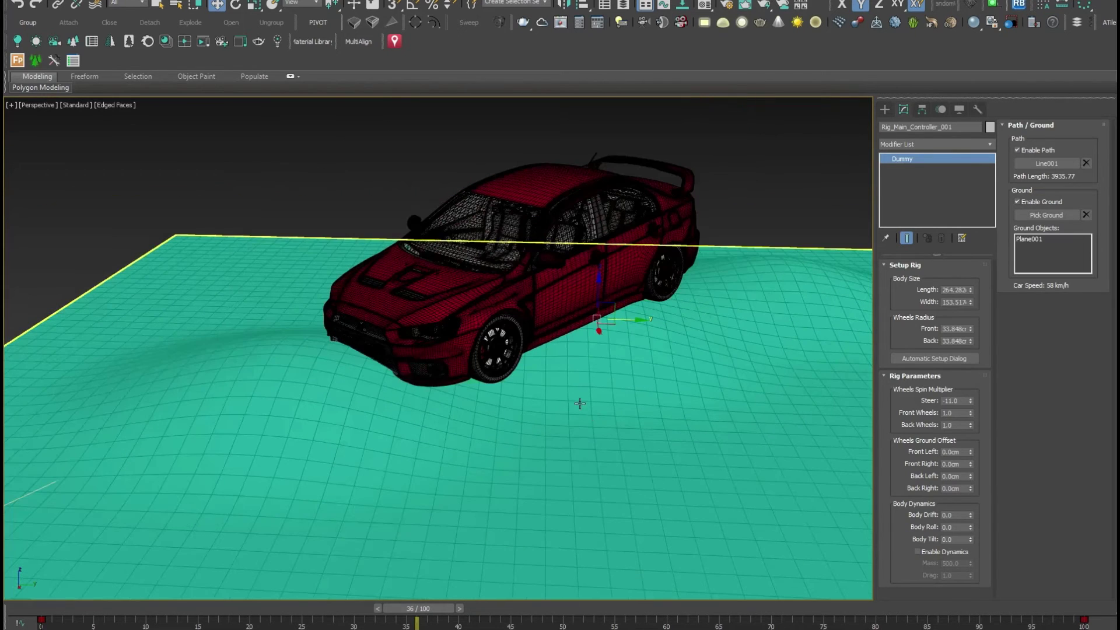
double_click(955, 401)
key(Return)
- Frame the whole terrain and play the car's drive along the path
scroll(608, 316, down, 3)
middle_drag(492, 397, 430, 283)
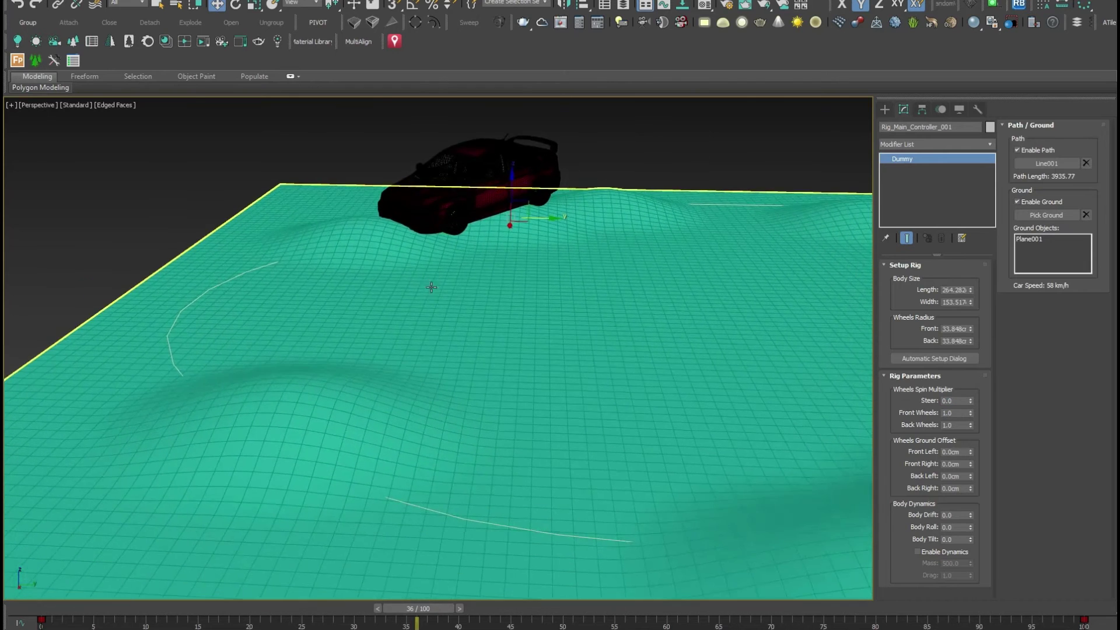
scroll(475, 370, down, 2)
alt+middle_drag(475, 370, 420, 367)
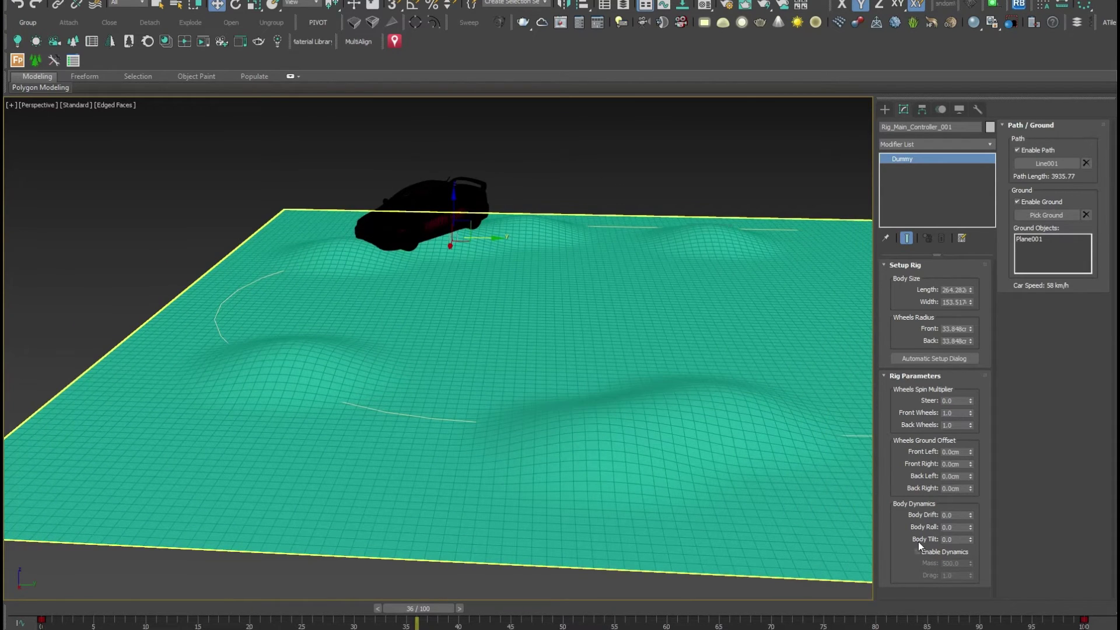
key(/)
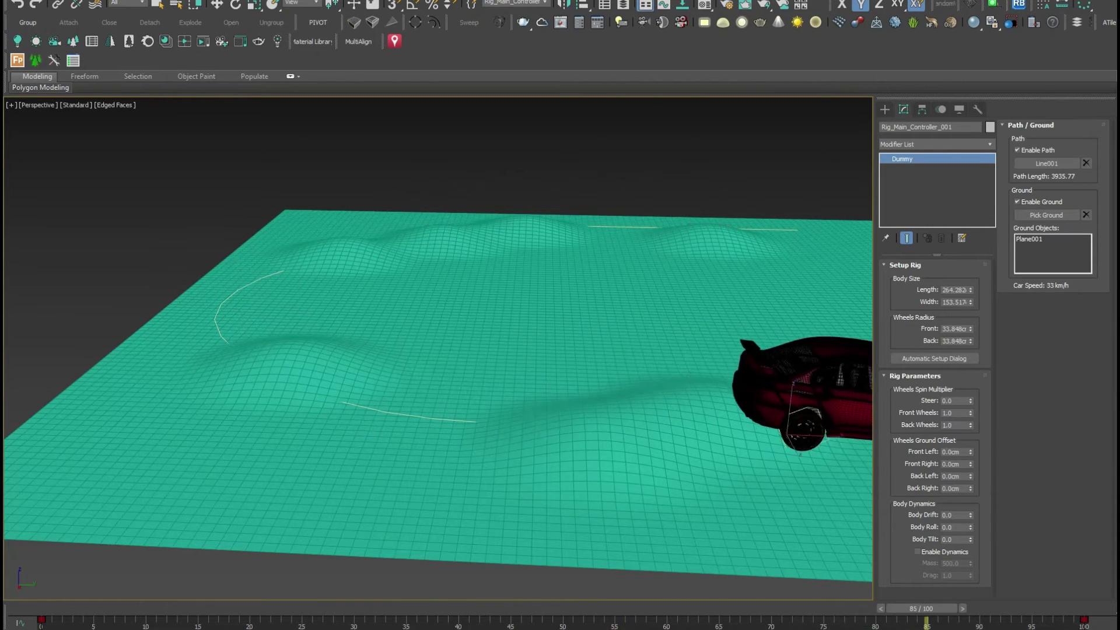
- Stop playback, extend the animation to 400 frames, and rewind to frame 0
click(887, 627)
right_click(888, 627)
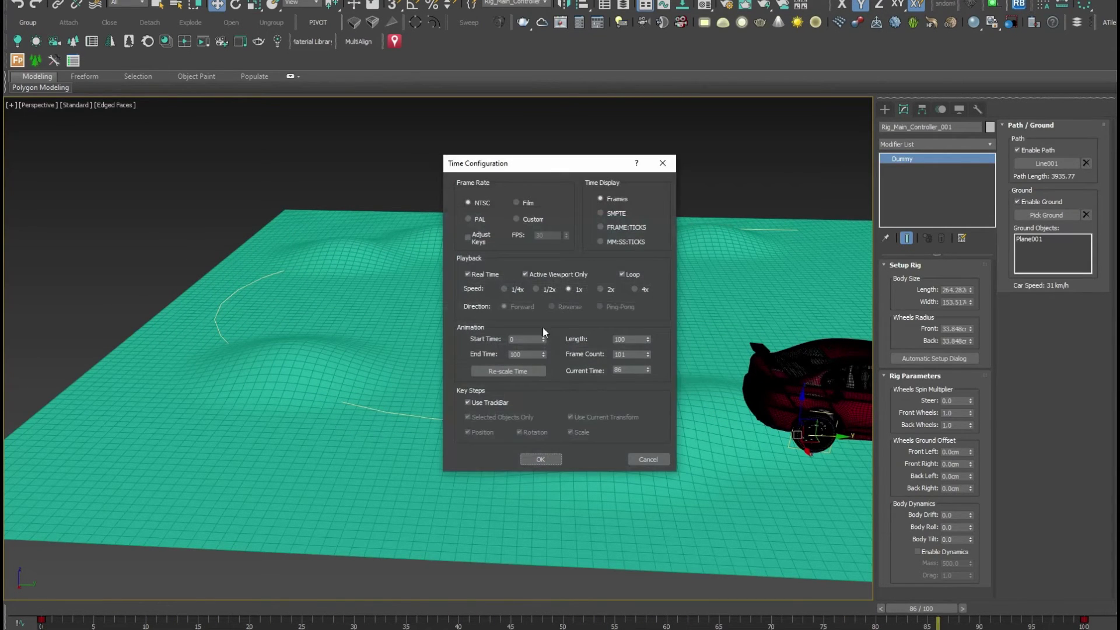
double_click(531, 358)
drag(531, 358, 487, 357)
click(541, 460)
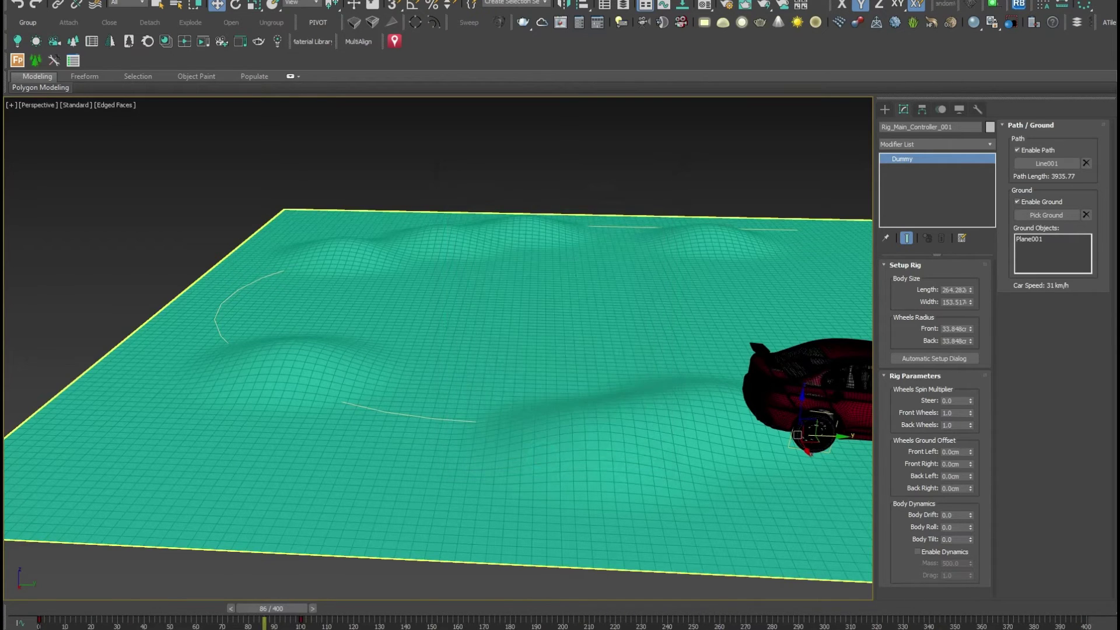
drag(265, 609, 13, 609)
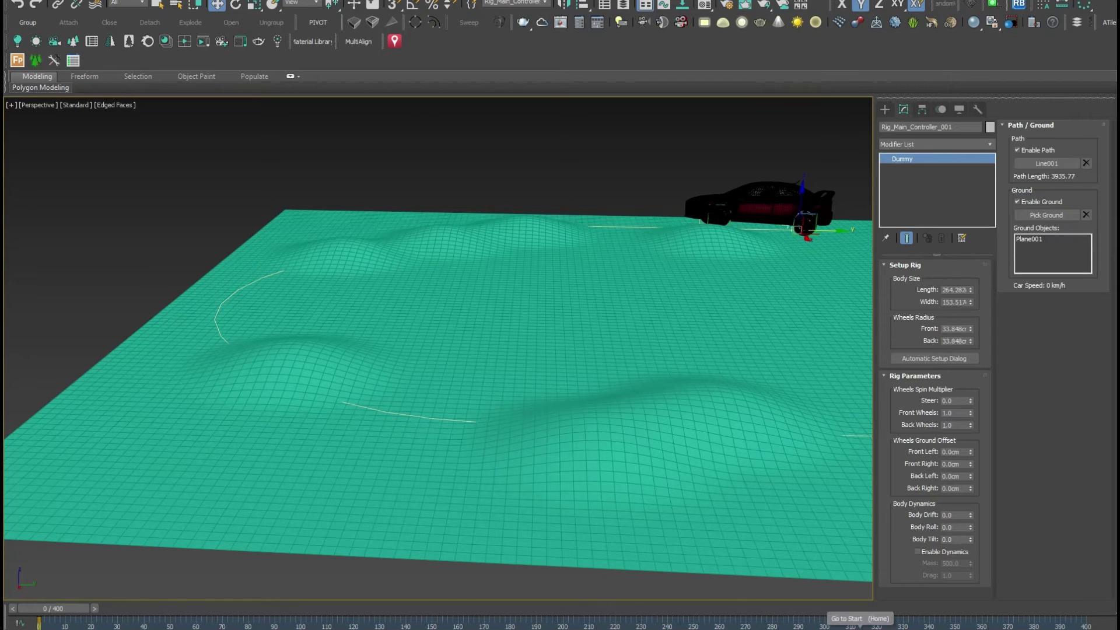
- Scrub the car forward along the path, then stop playback
drag(82, 608, 671, 609)
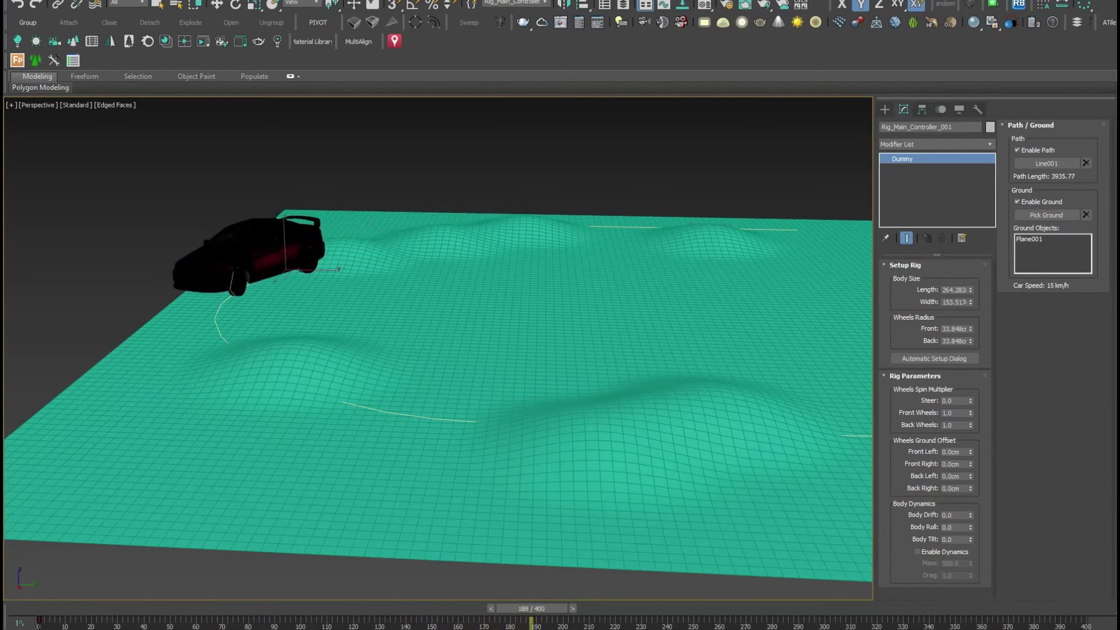
key(w)
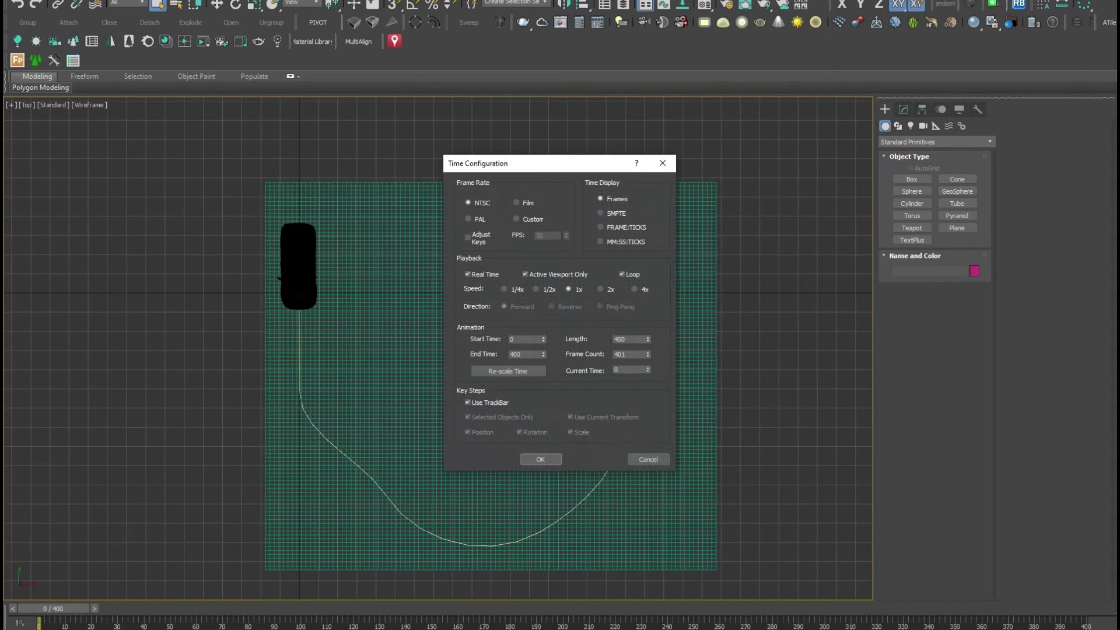
- Switch the frame rate to PAL with the end time kept at 400 frames
click(475, 219)
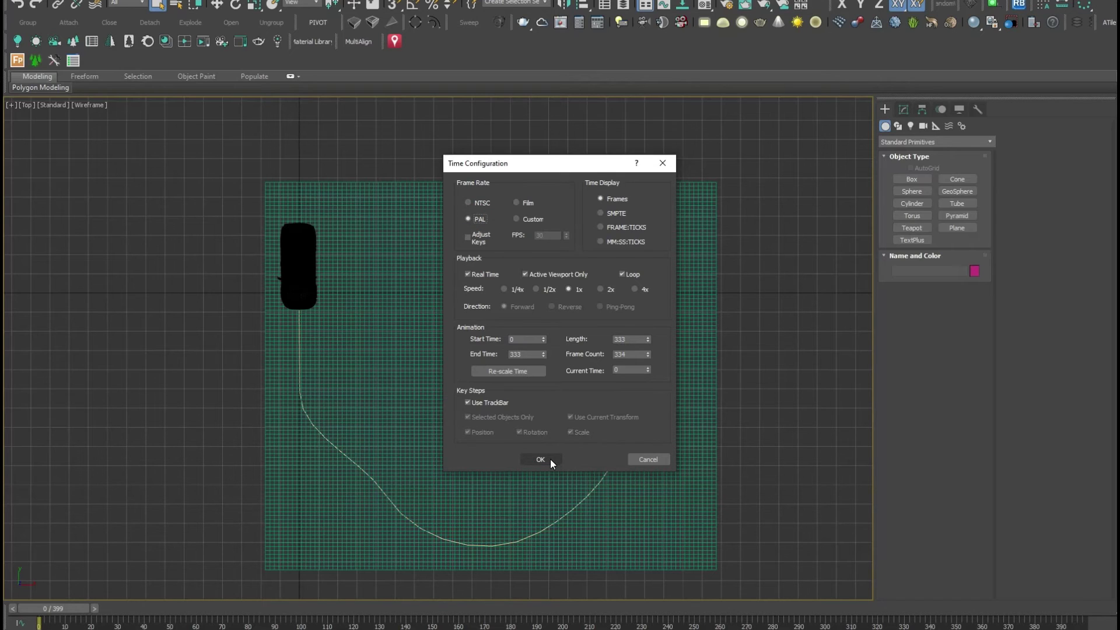
double_click(528, 355)
text(400)
click(631, 354)
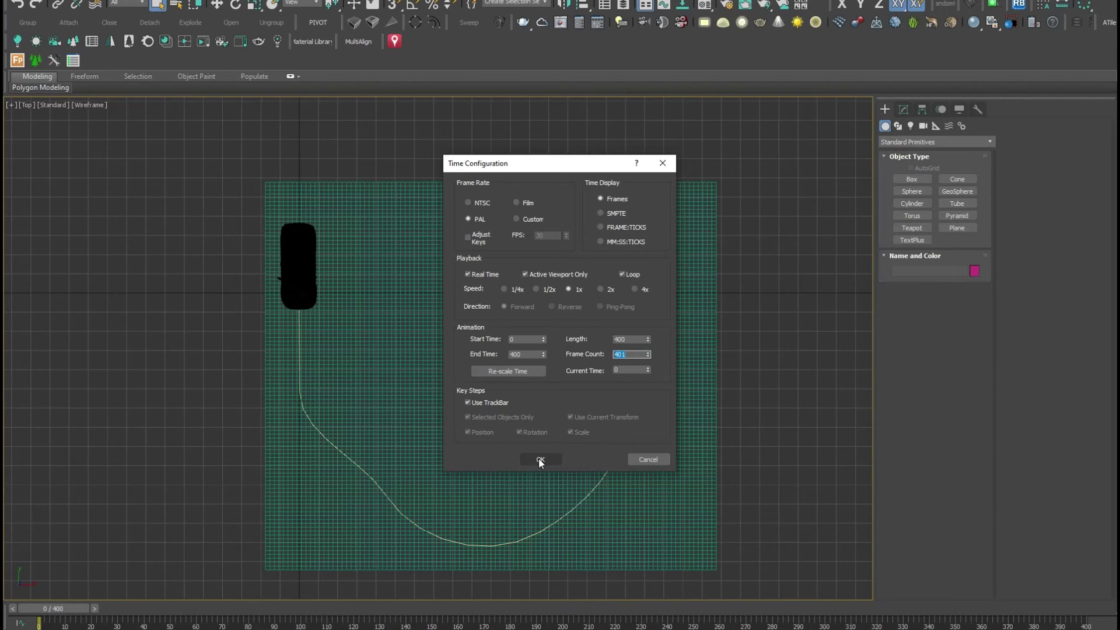
click(540, 460)
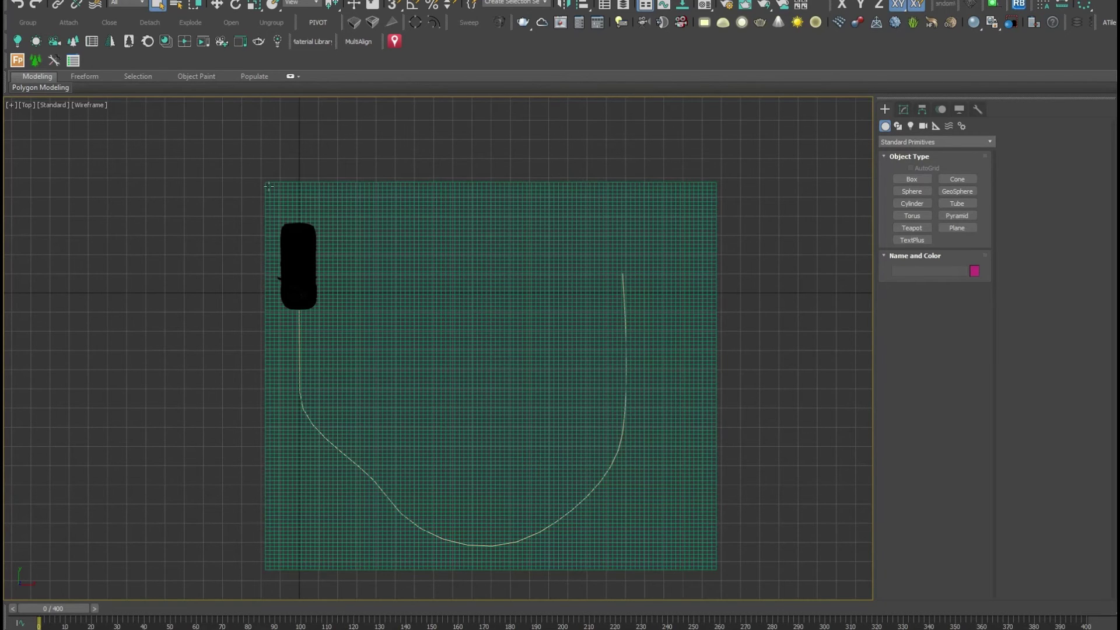
- Save an FBX export of the scene into the 42 DRIVERMASTER TUTORIAL folder
click(5, 3)
mouse_move(29, 159)
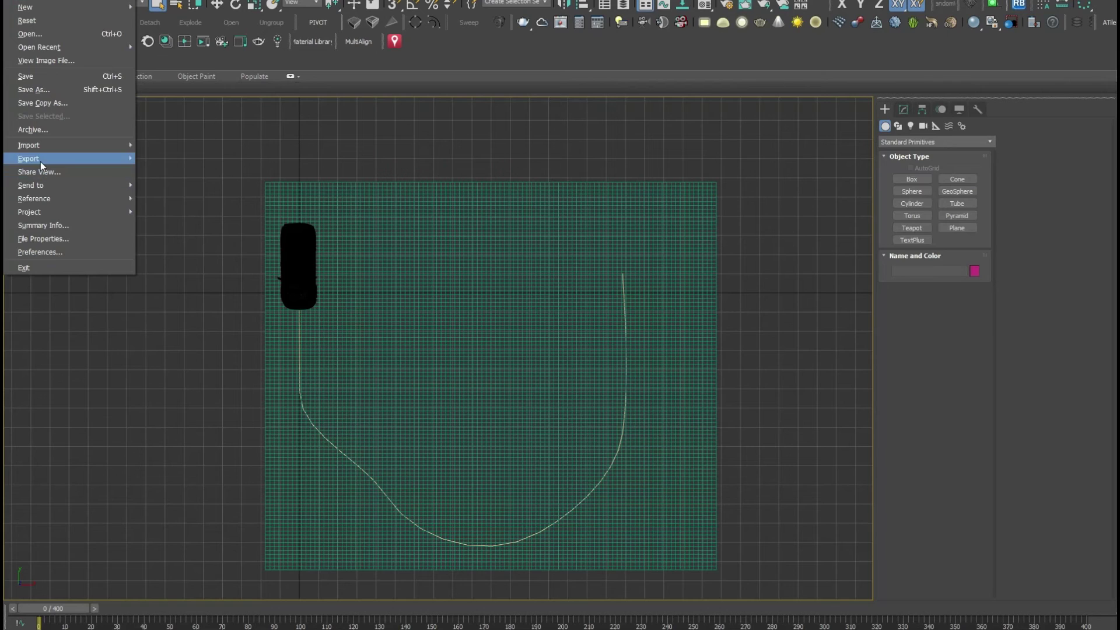
click(173, 159)
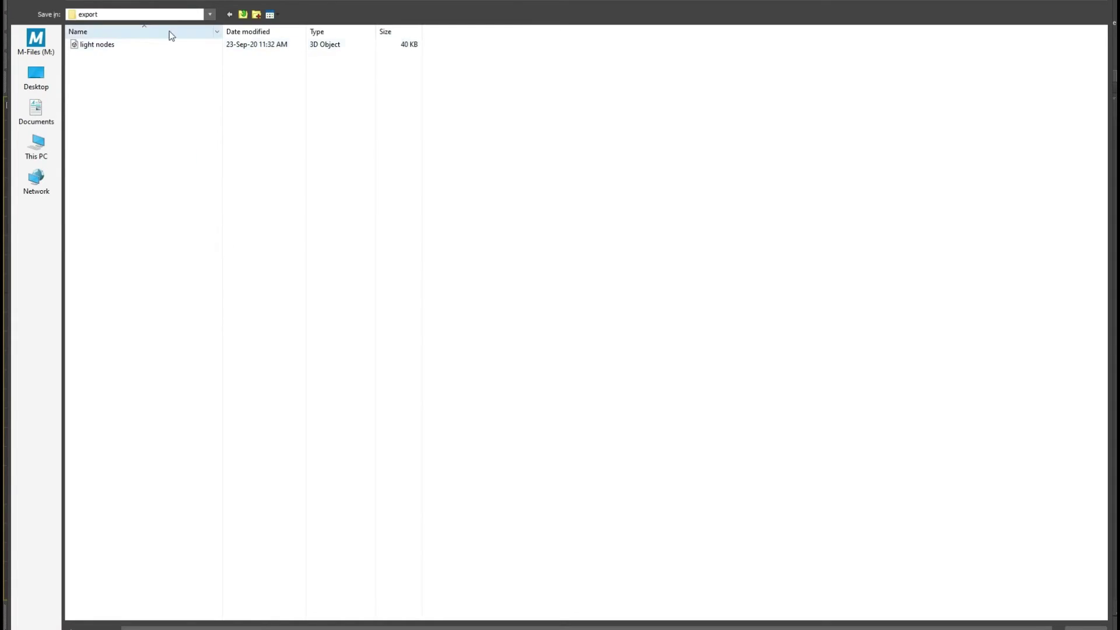
key(BackSpace)
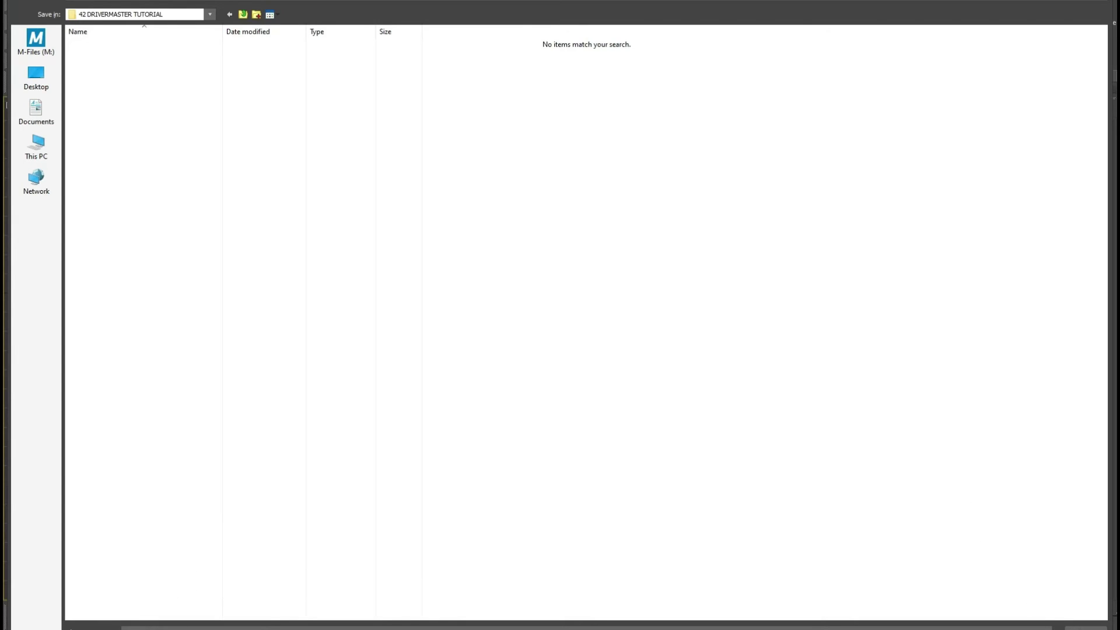
click(829, 416)
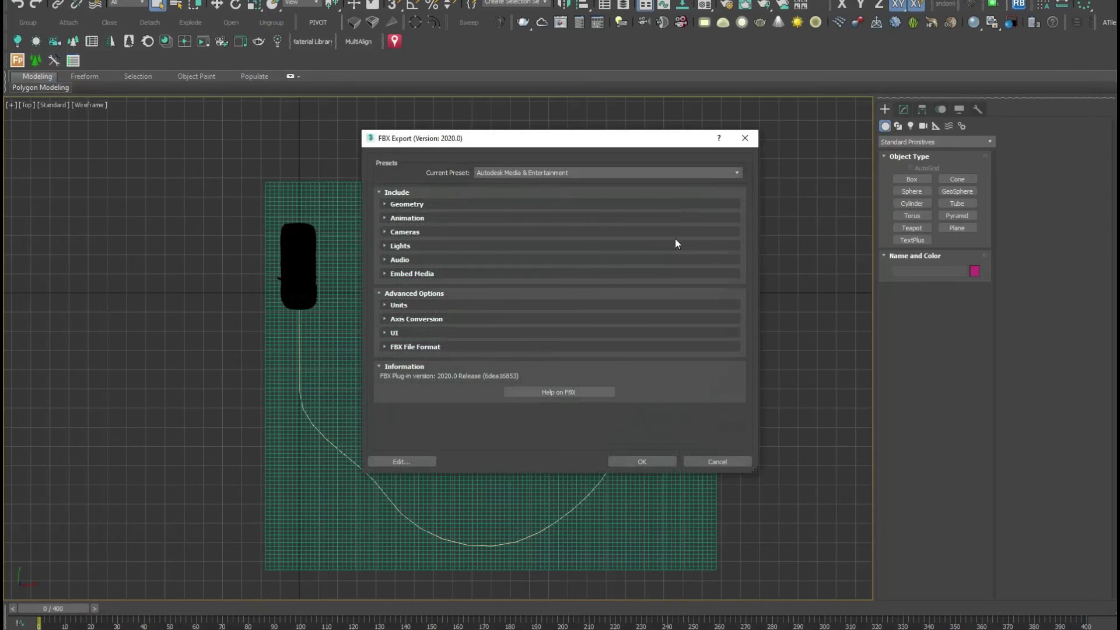
- Export the FBX with Bake Animation (frames 0–400) and Resample All enabled
drag(566, 139, 578, 133)
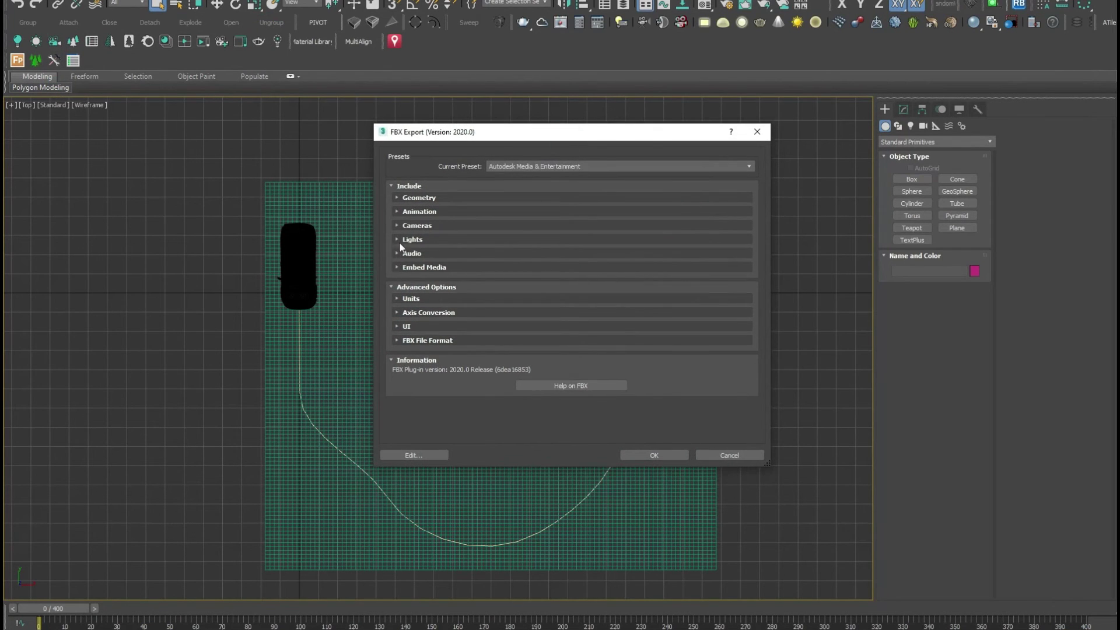
click(396, 211)
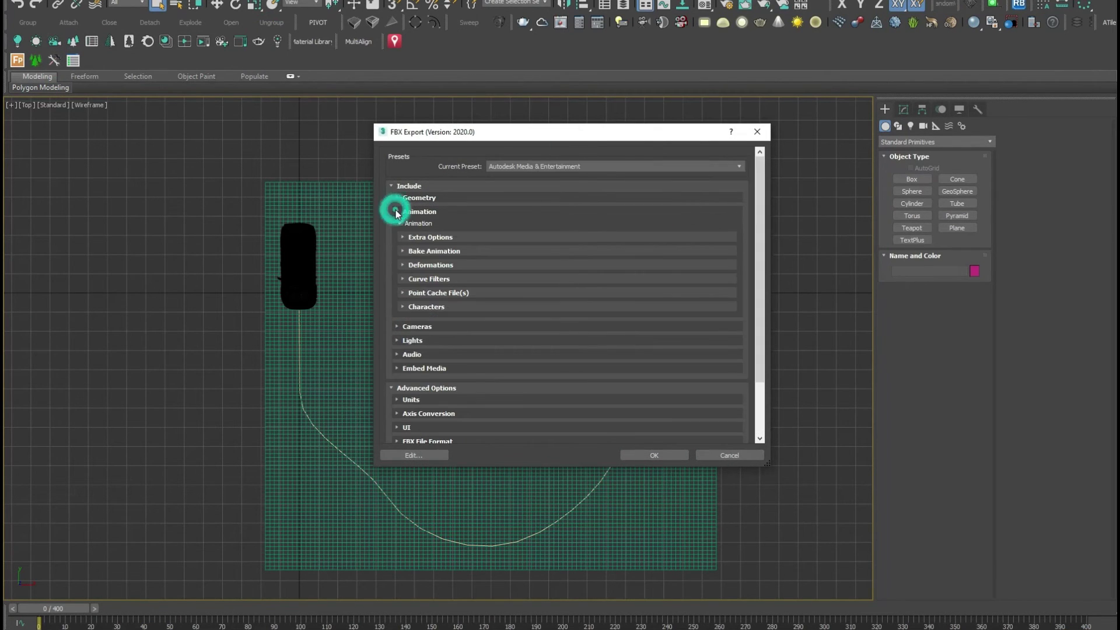
click(401, 250)
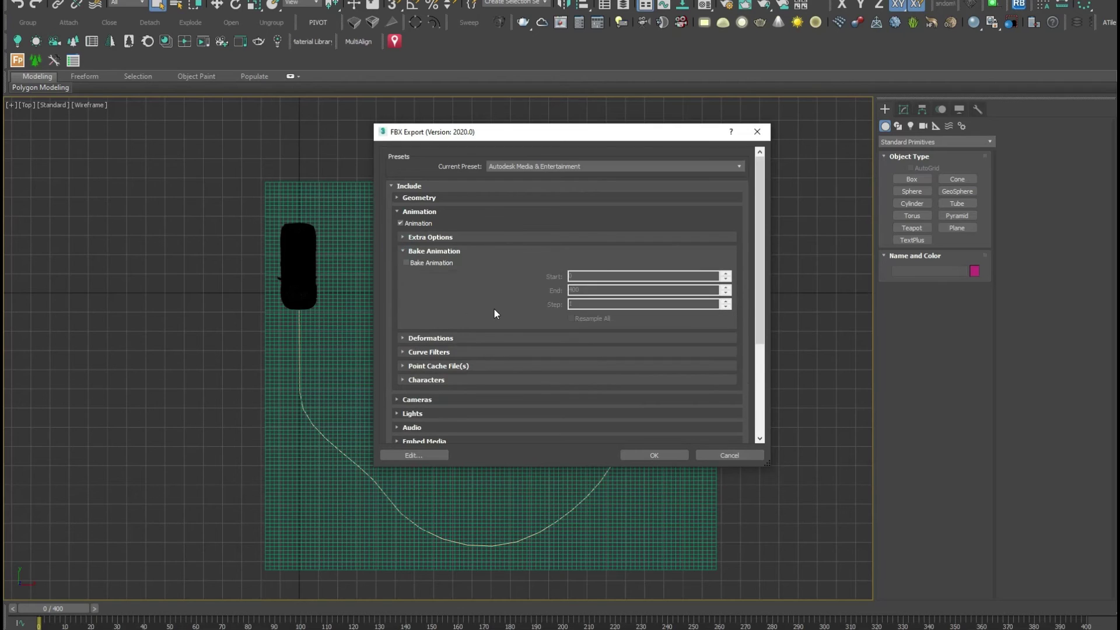
click(425, 264)
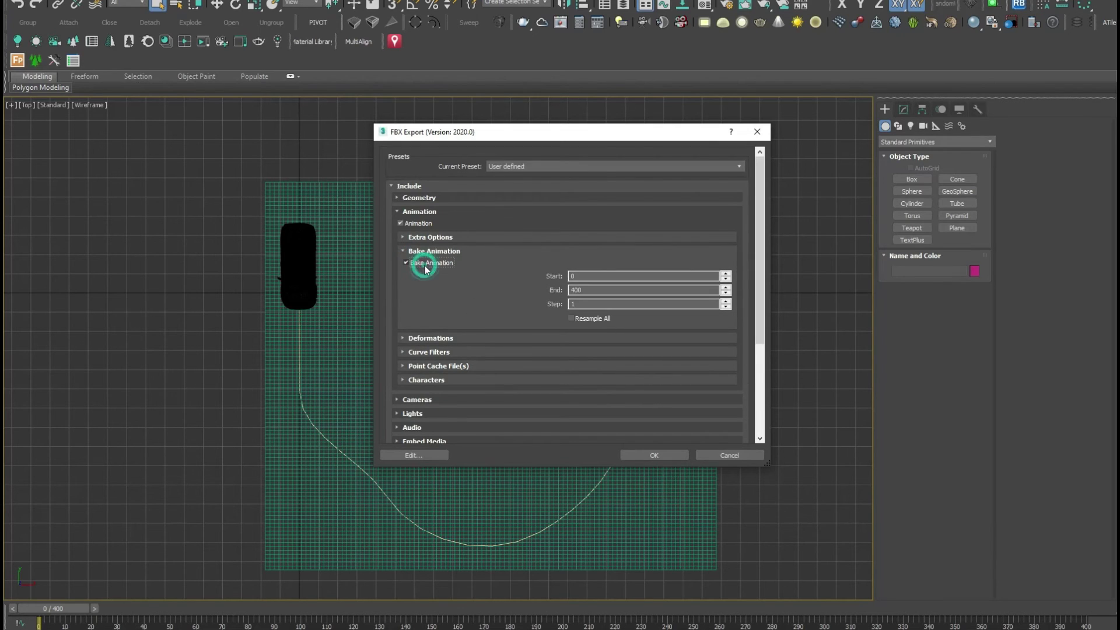
click(579, 320)
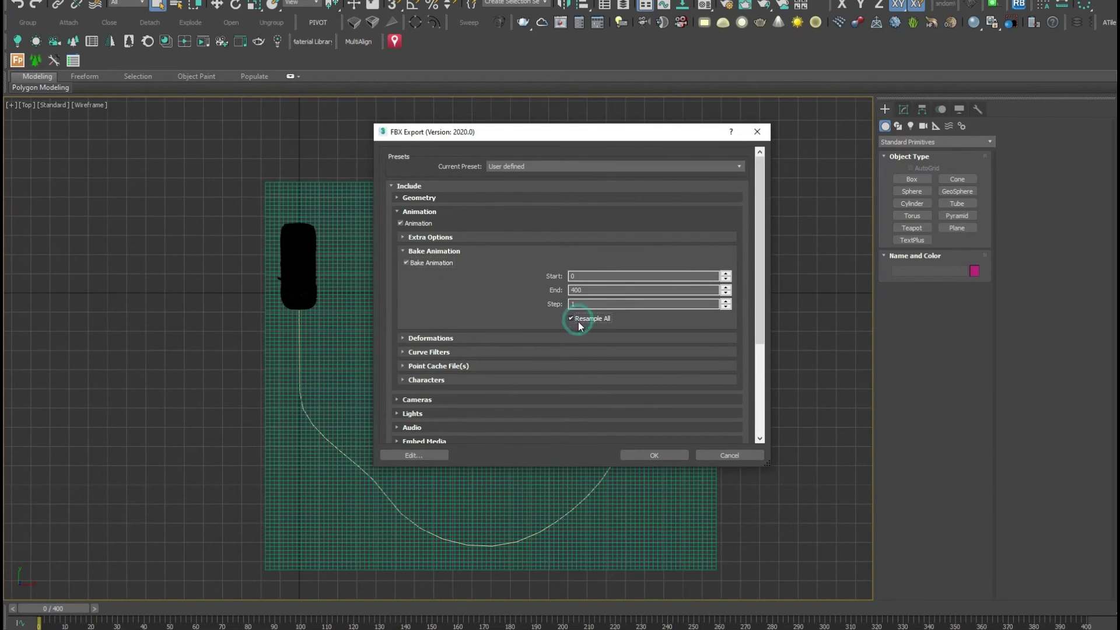
click(645, 456)
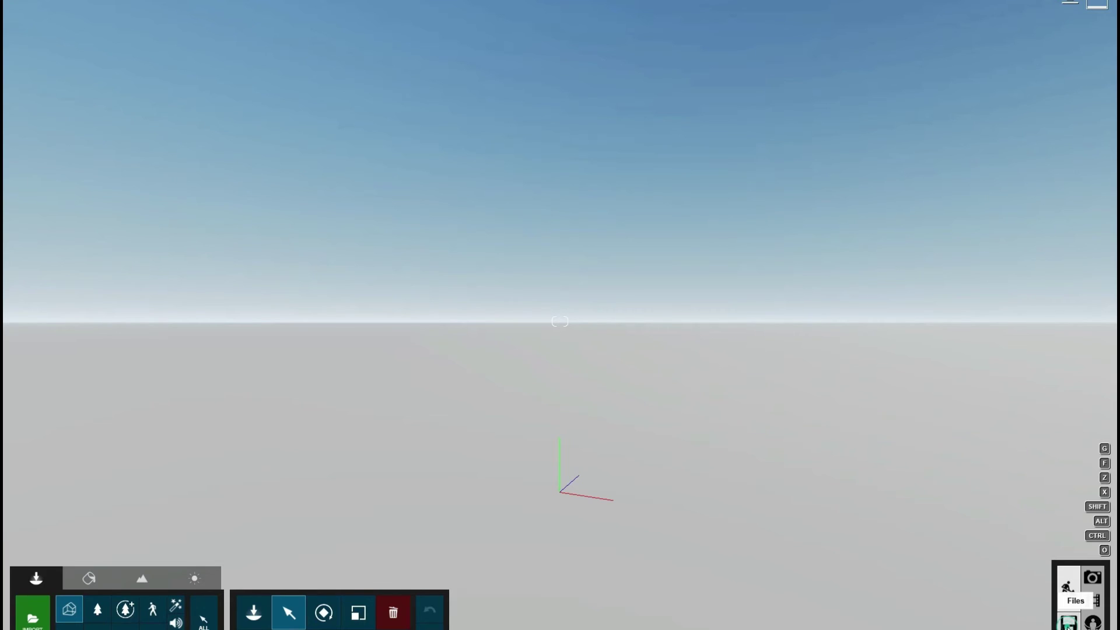
- Start a new Lumion project and import EVO EXPORT.fbx with Import animations on
click(1068, 623)
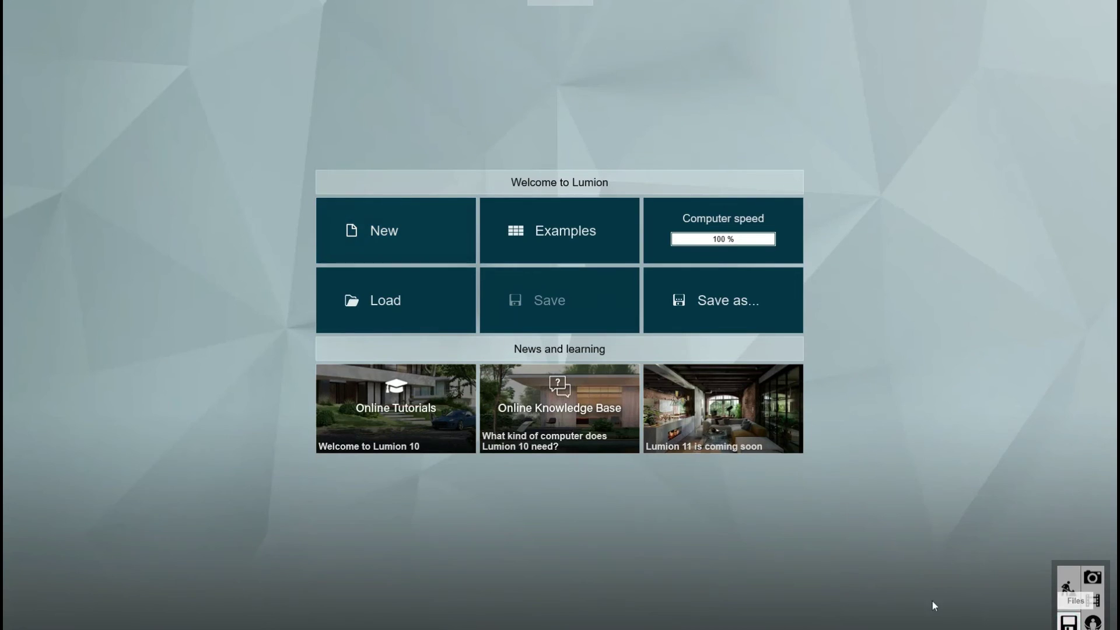
click(443, 241)
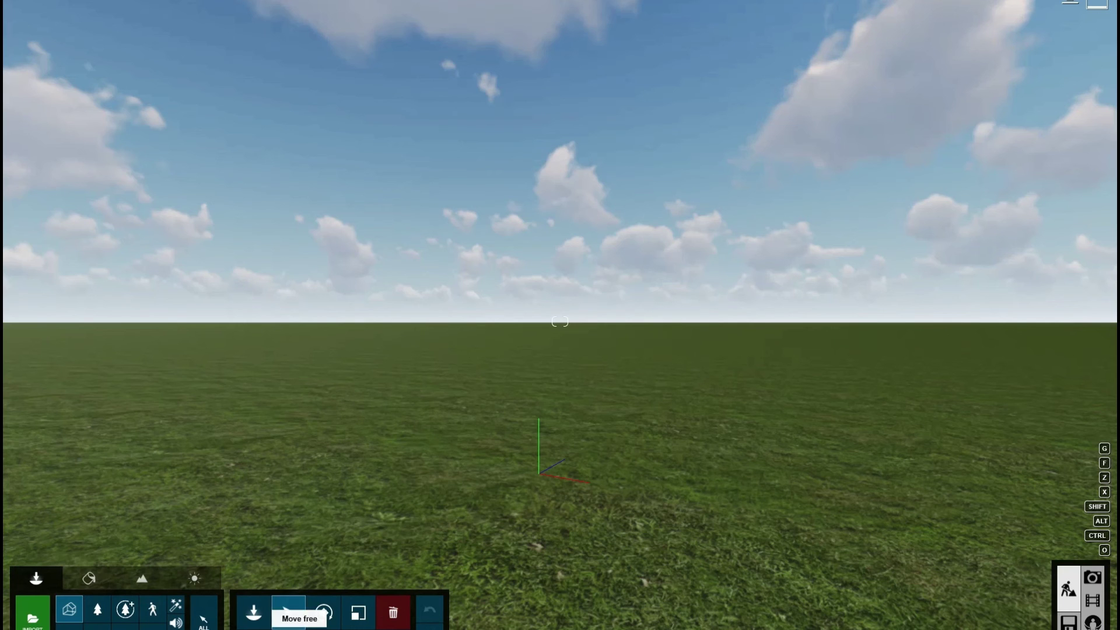
click(46, 612)
click(296, 80)
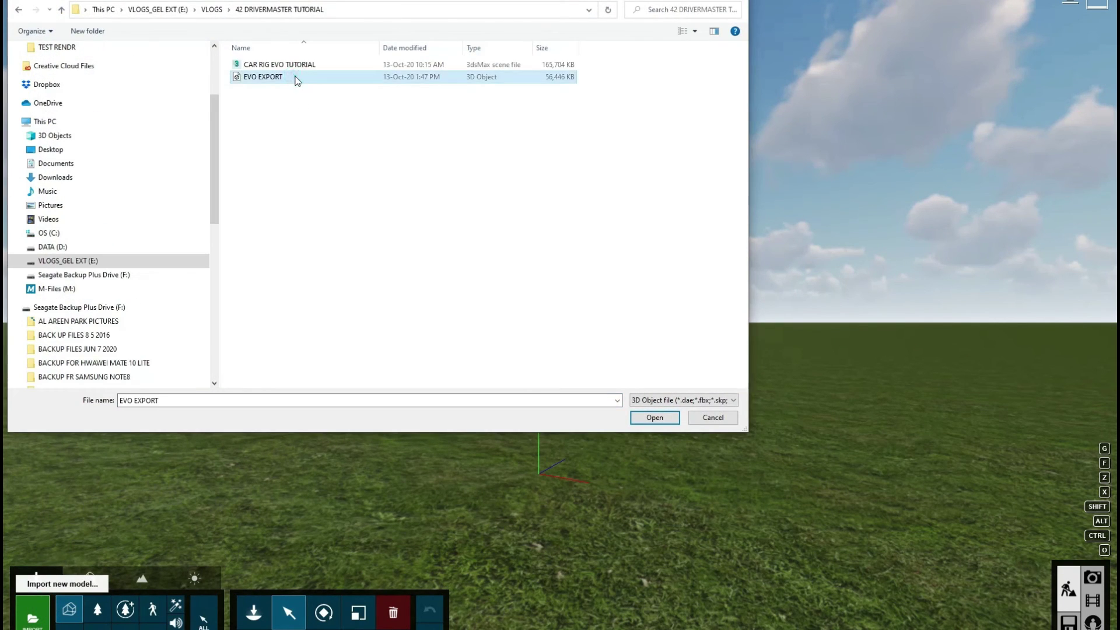
double_click(295, 80)
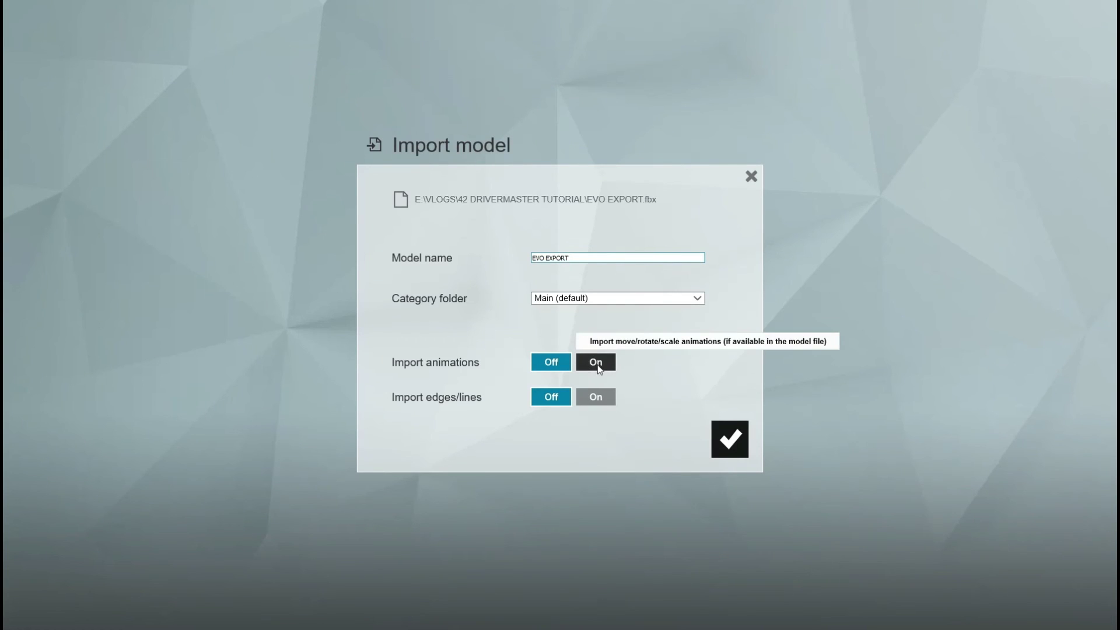
click(729, 447)
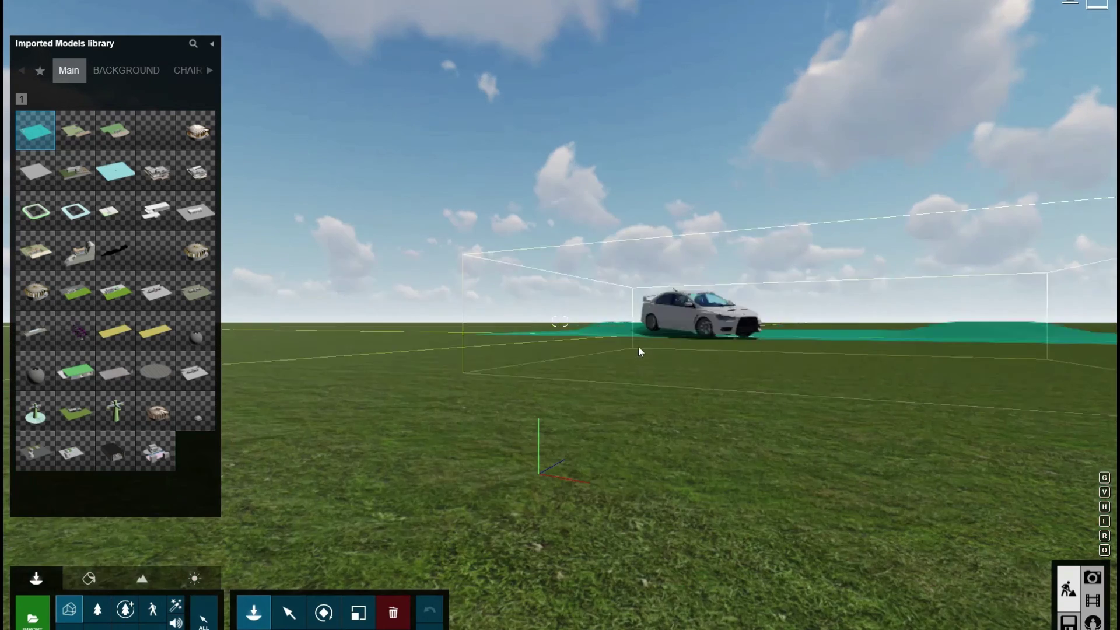
- Place the EVO EXPORT model on the grass and select it
click(609, 345)
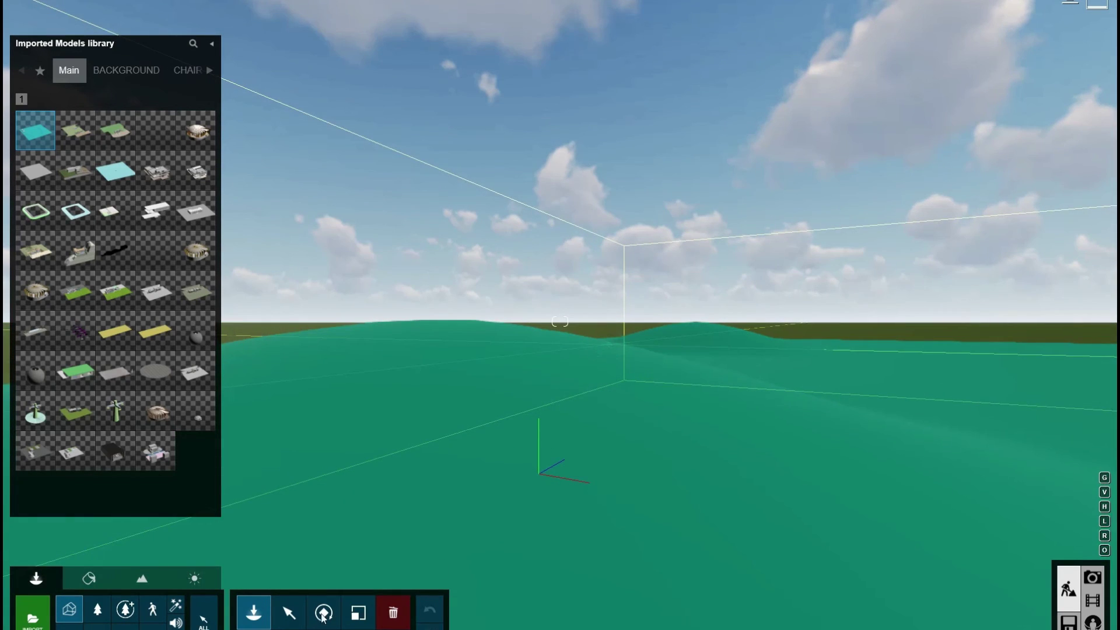
click(289, 613)
click(487, 463)
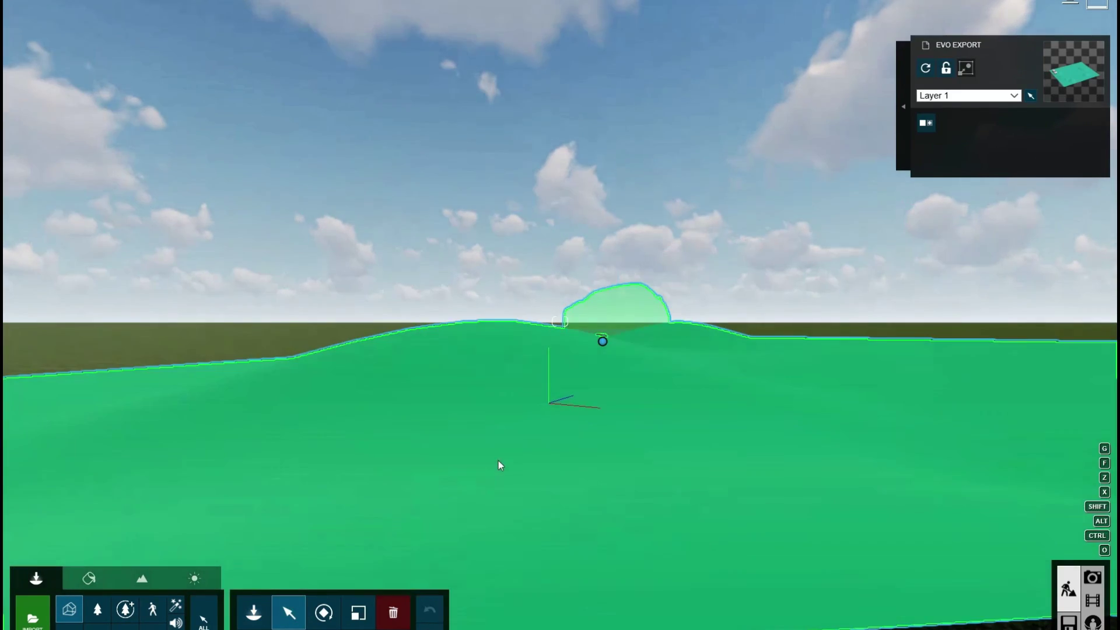
- Move the camera back and around to frame the white car driving over the bumps
right_drag(498, 460, 507, 412)
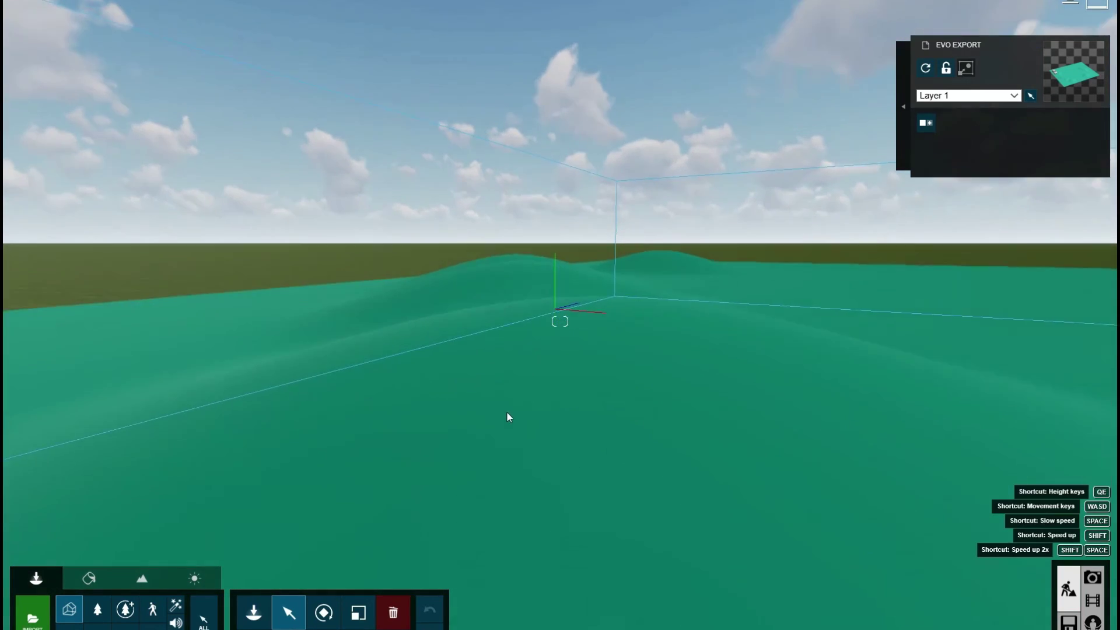
key(e)
key(s)
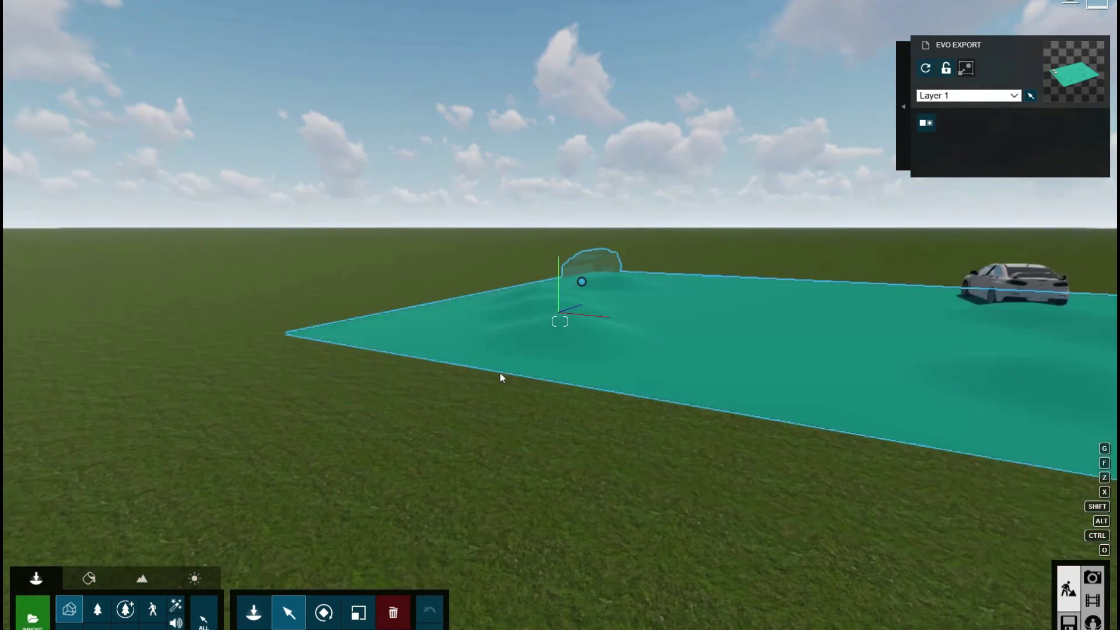
mouse_move(500, 373)
right_down()
mouse_move(764, 297)
mouse_move(683, 431)
right_up()
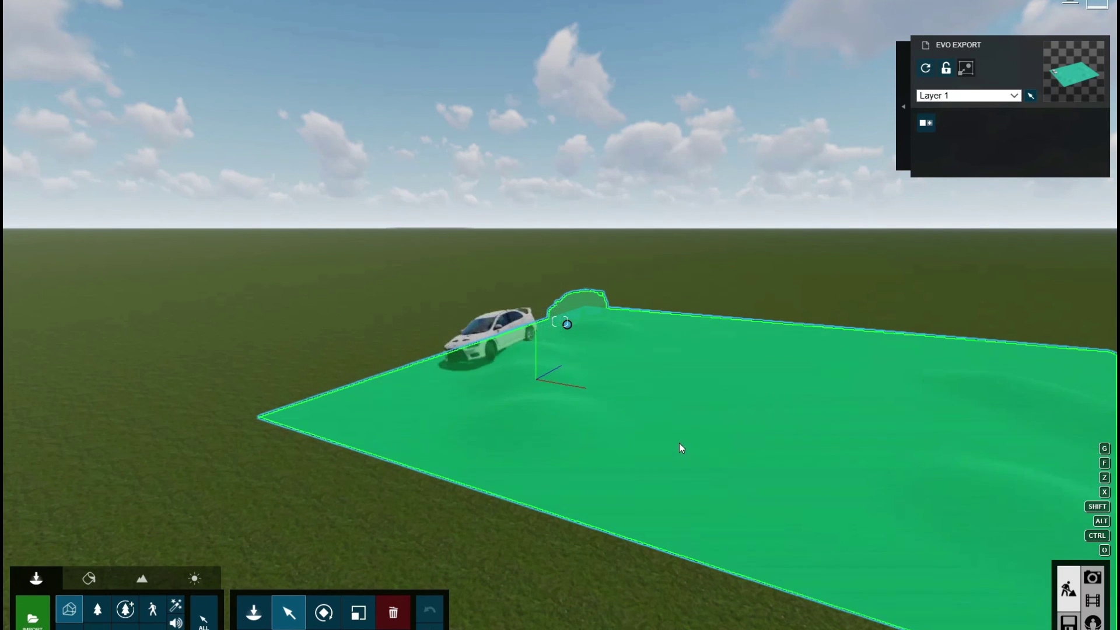
right_drag(679, 443, 973, 502)
right_drag(888, 493, 483, 448)
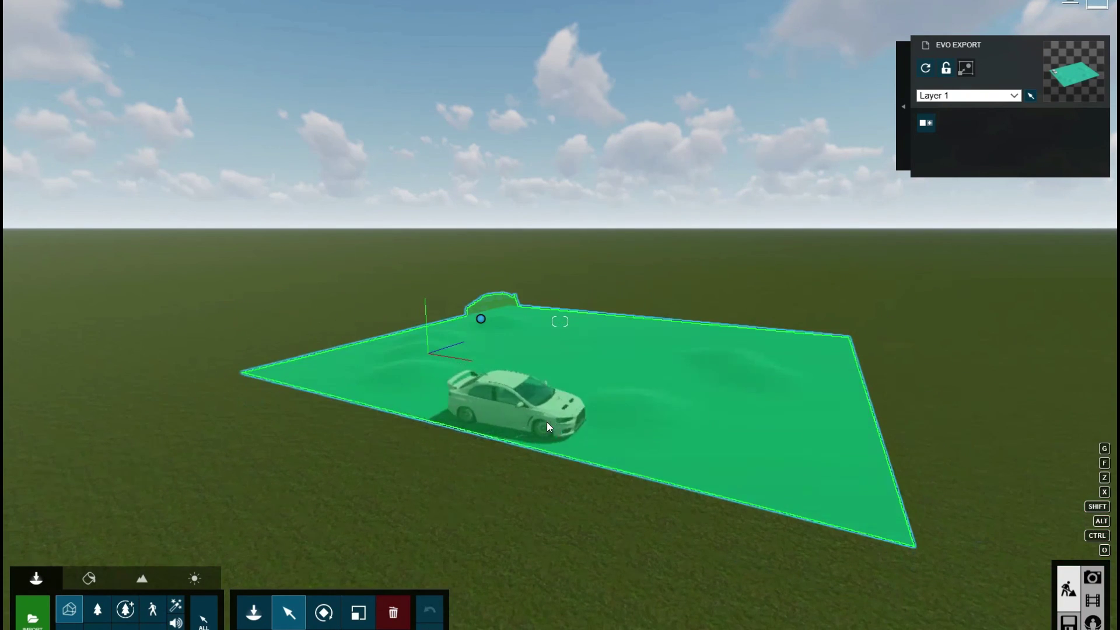